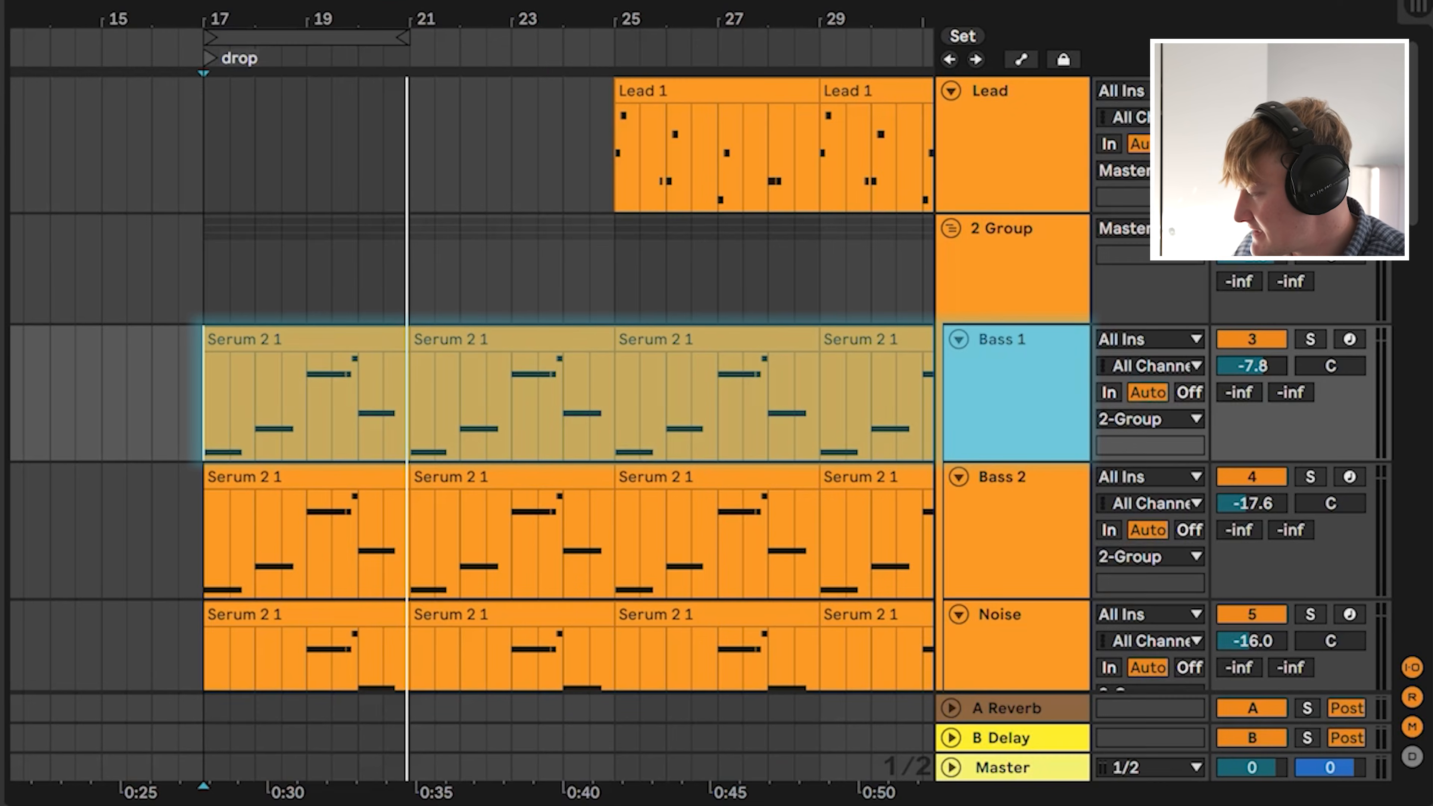
Step: Solo the Bass 2 and Noise tracks one after the other and listen to each layer
{"action": "left_click", "coordinate": [1335, 309]}
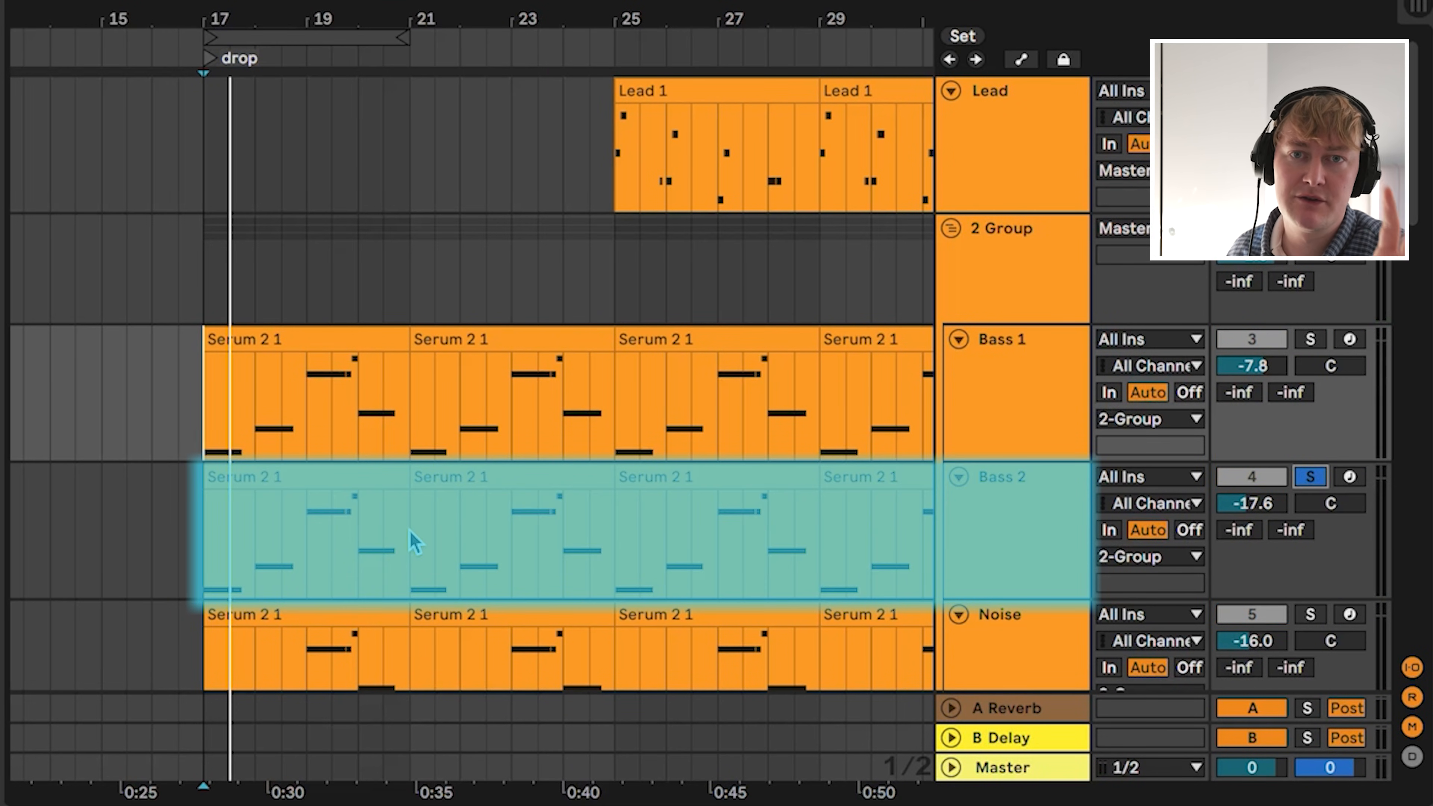
{"action": "key", "text": "space"}
{"action": "scroll", "coordinate": [411, 539], "scroll_direction": "down", "scroll_amount": 1}
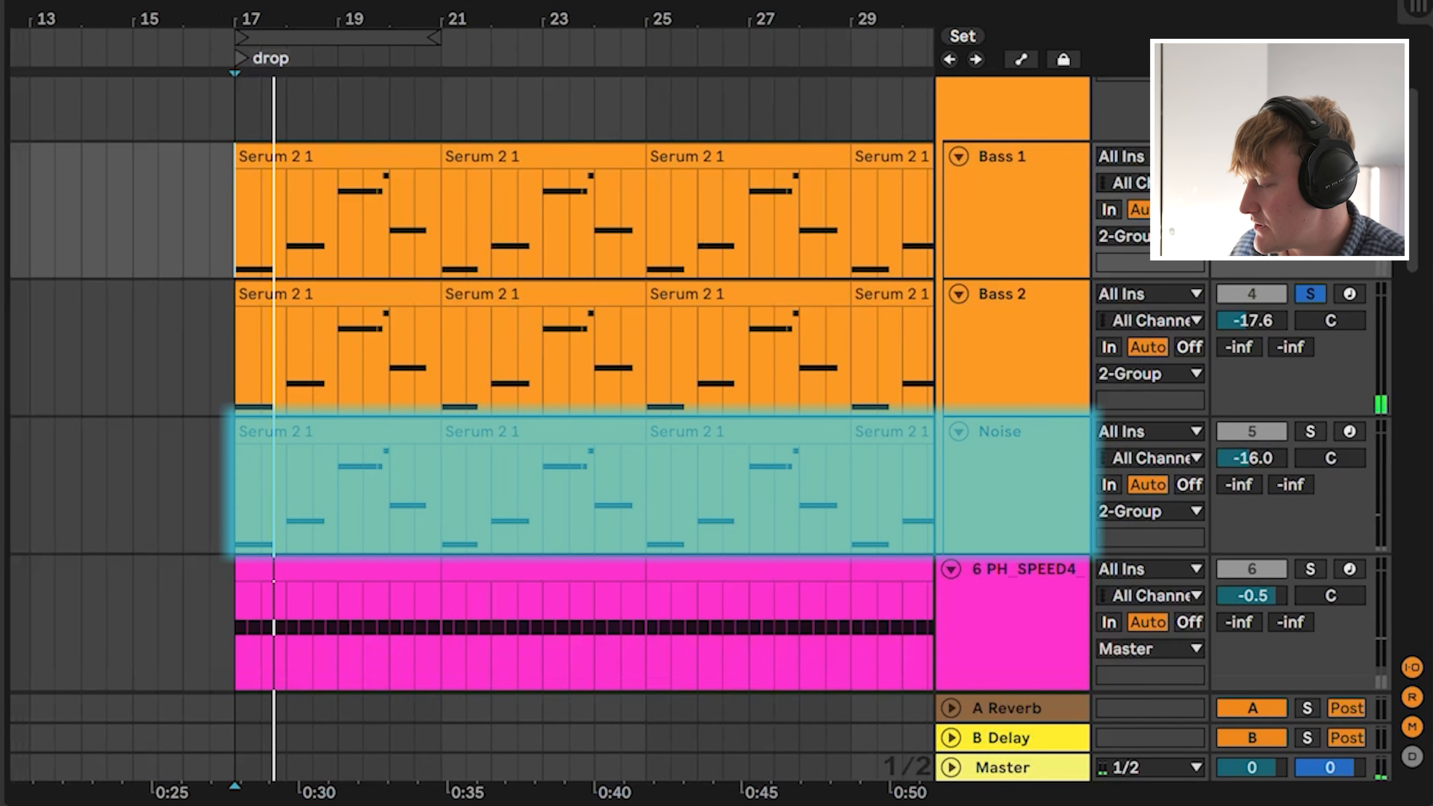
{"action": "left_click", "coordinate": [1310, 432]}
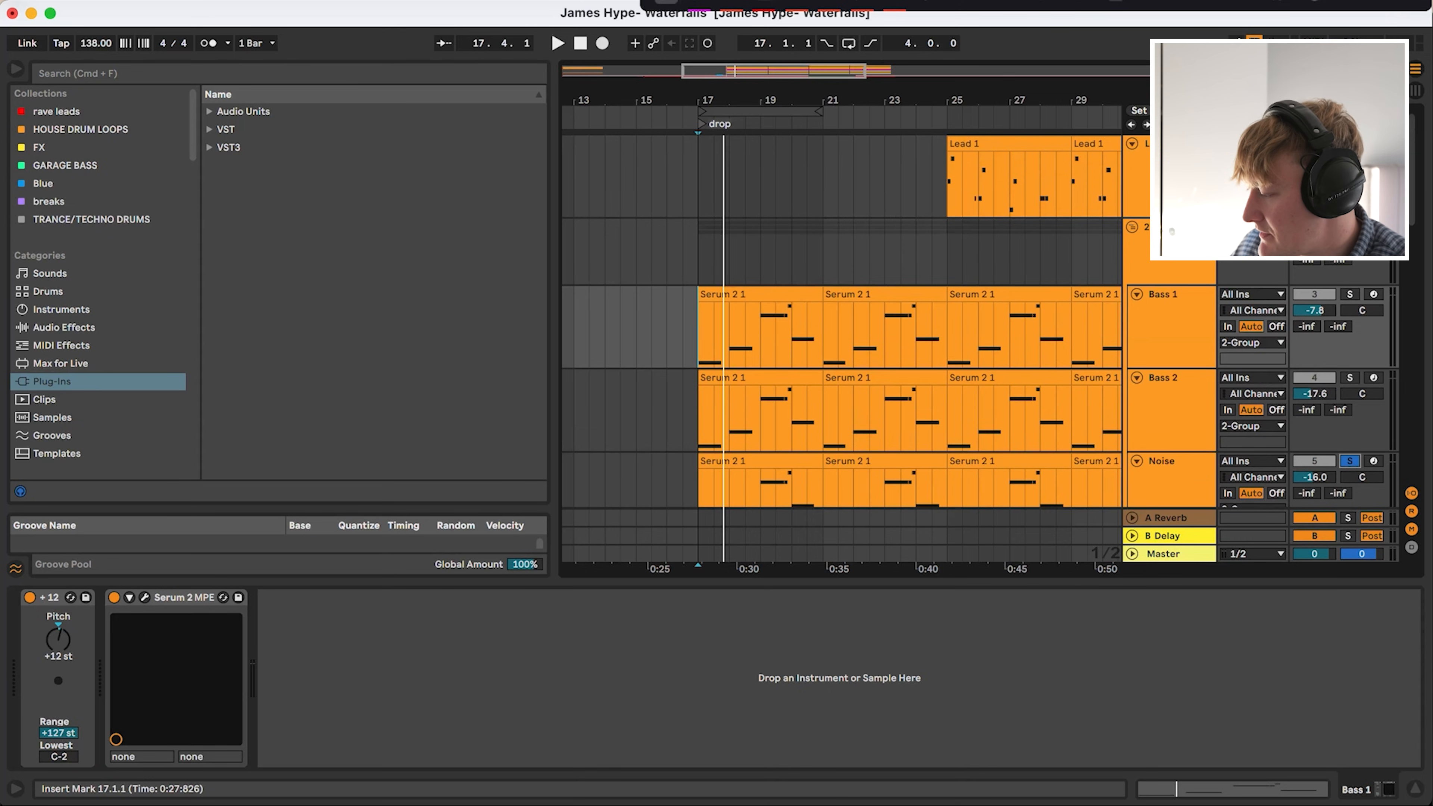
Step: Open the first Bass 1 clip at bar 17 in the note editor and examine its bassline notes from F#1 onwards
{"action": "key", "text": "plus"}
{"action": "key", "text": "plus"}
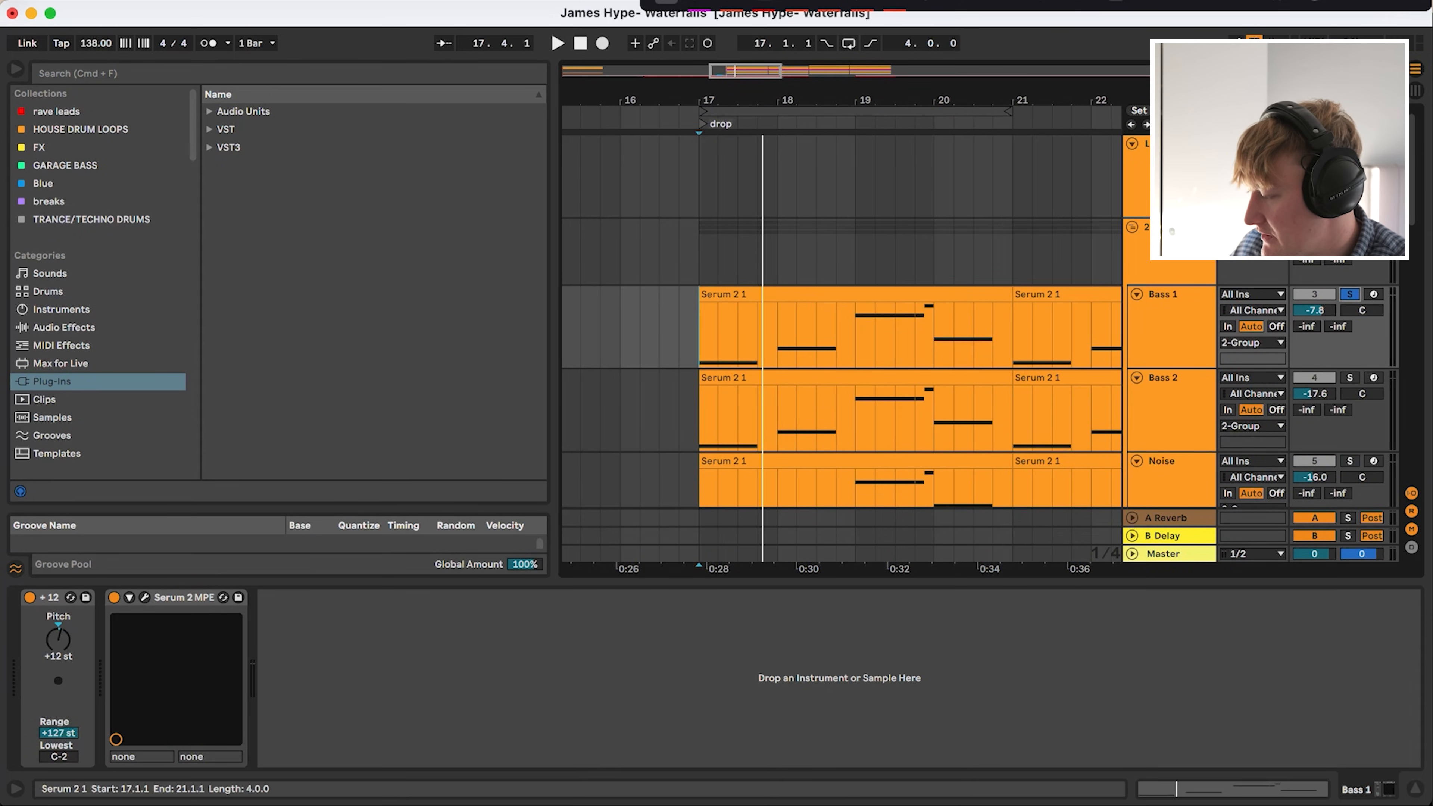
{"action": "double_click", "coordinate": [871, 297]}
{"action": "scroll", "coordinate": [849, 619], "scroll_direction": "down", "scroll_amount": 3}
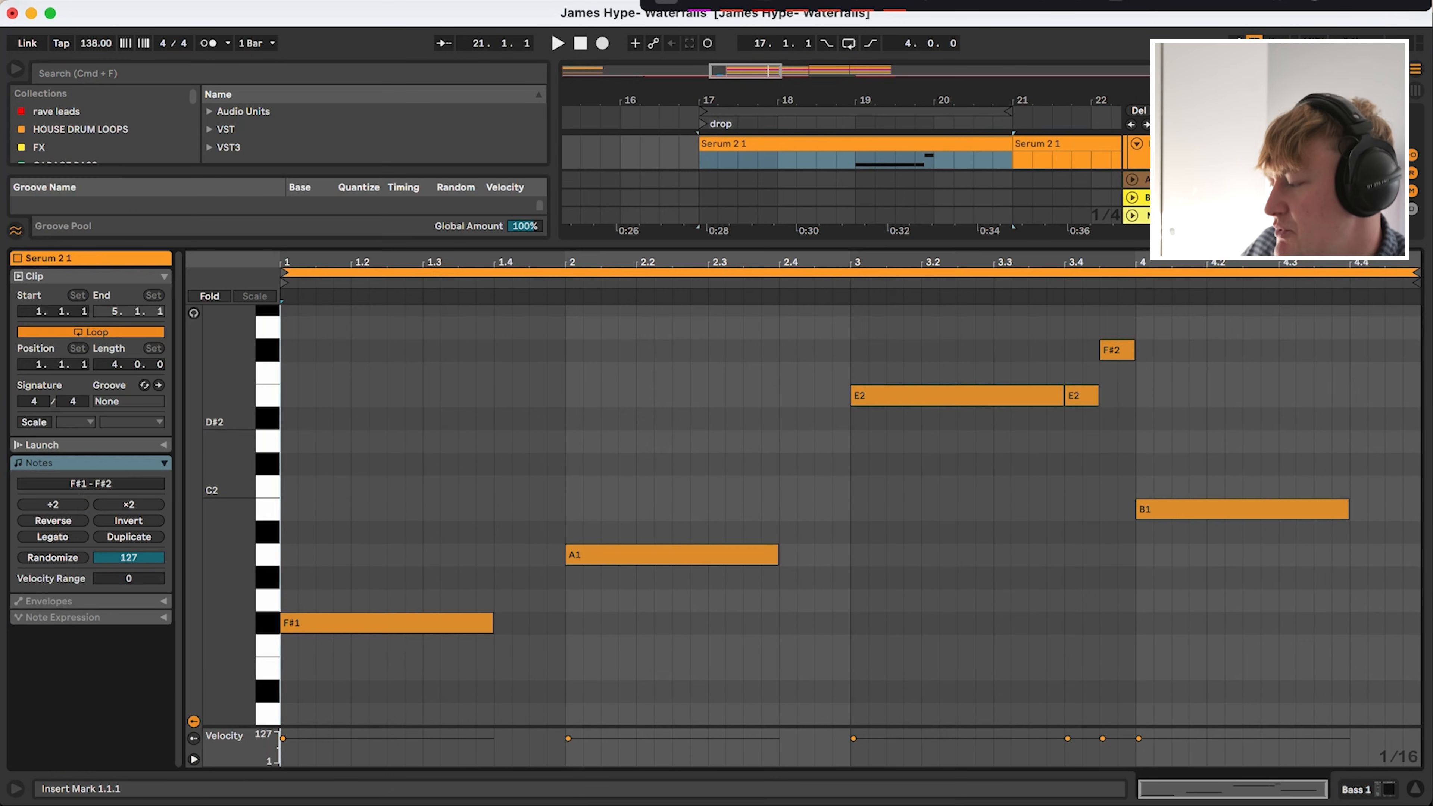
{"action": "left_click_drag", "start_coordinate": [293, 533], "coordinate": [500, 668]}
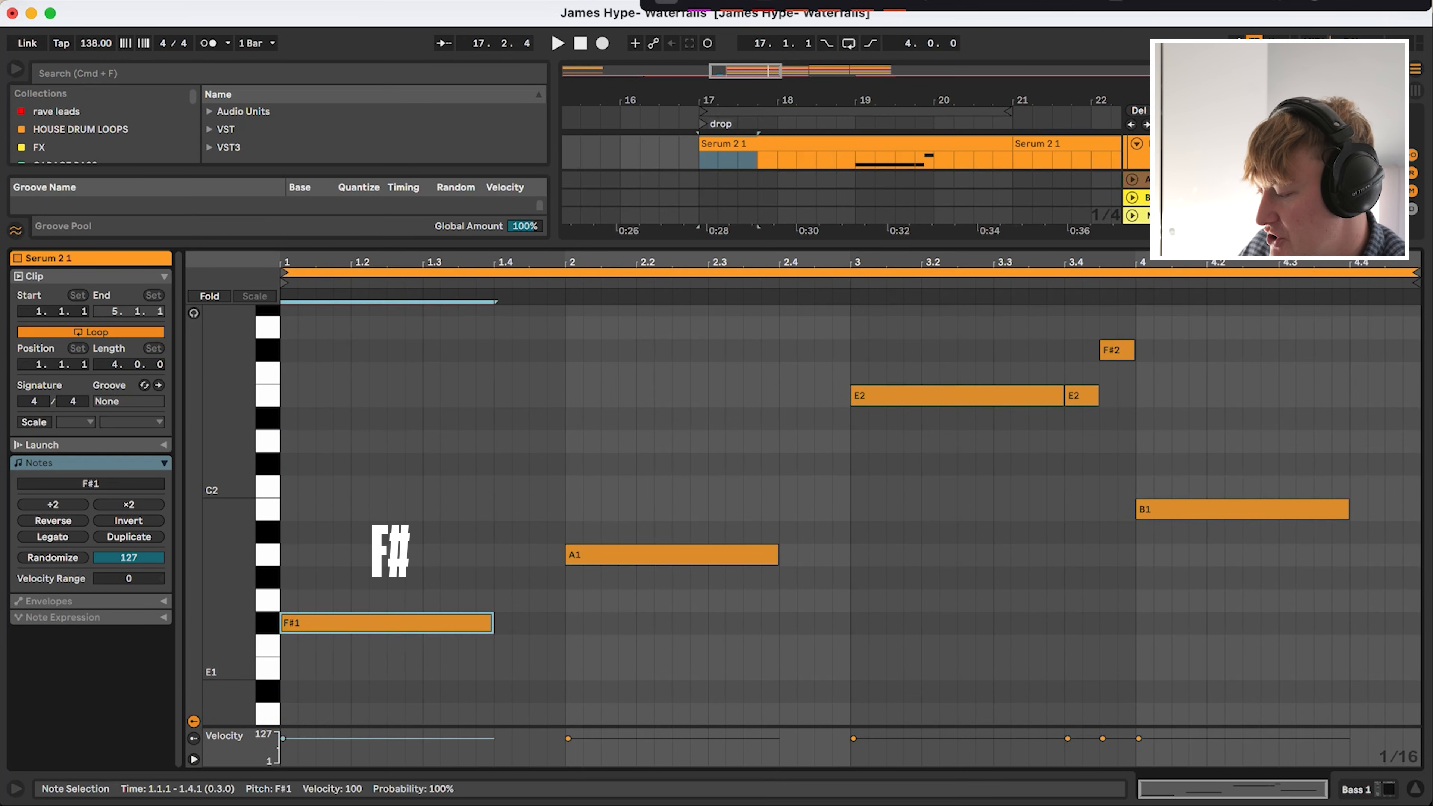
{"action": "left_click", "coordinate": [566, 533]}
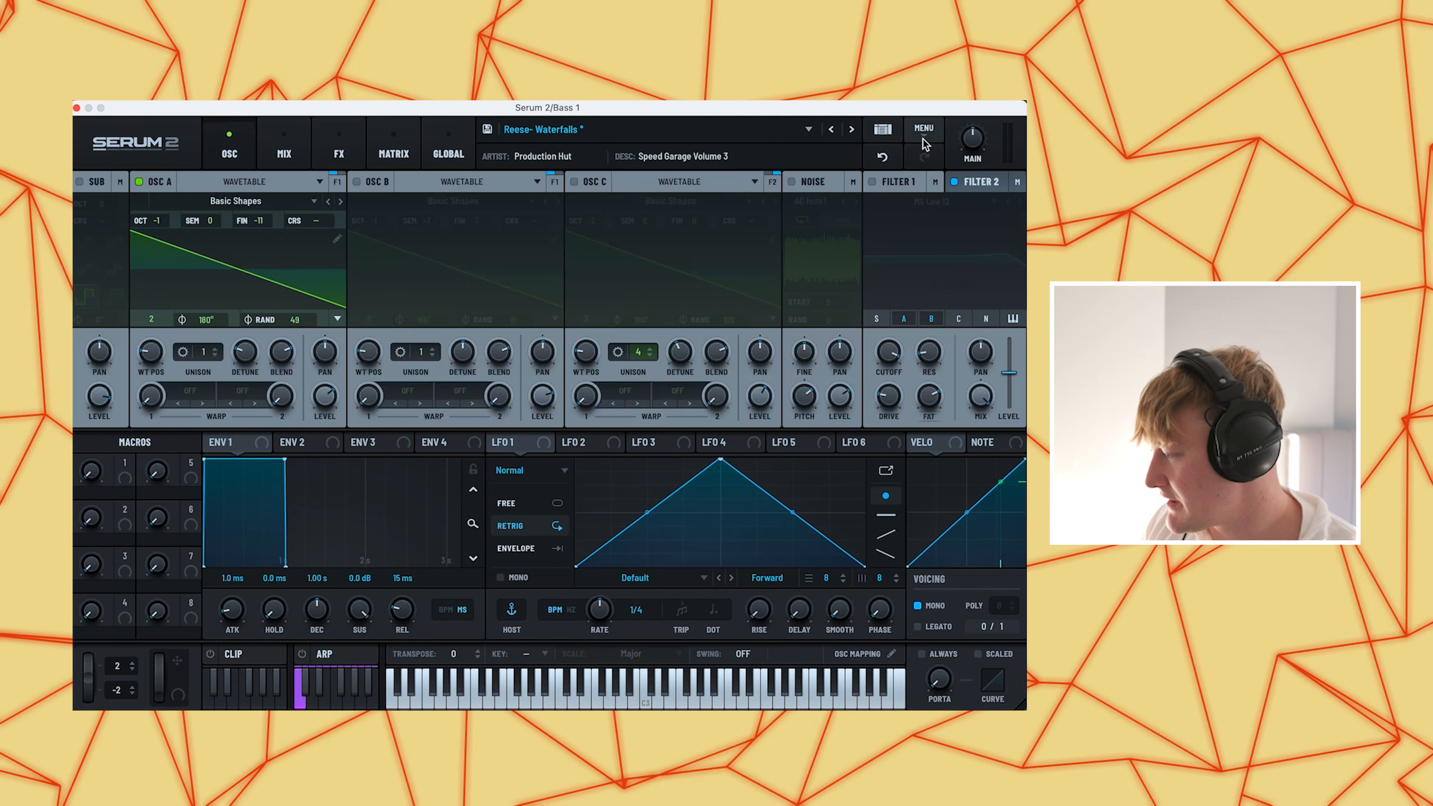
Step: Load the Analog Basic Shapes wavetable into oscillator A of the Bass 1 synth, with the wavetable position on the saw shape
{"action": "left_click", "coordinate": [924, 140]}
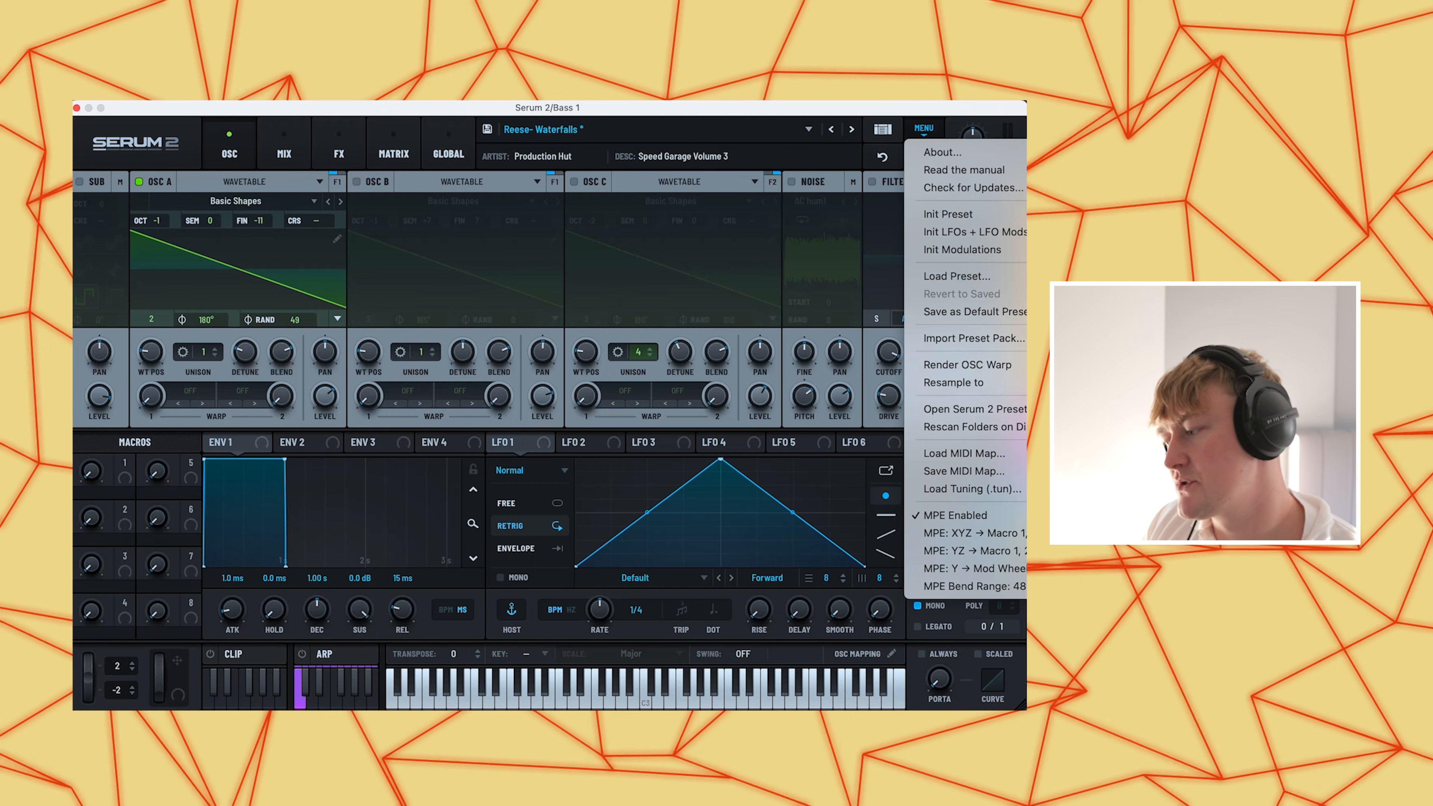
{"action": "key", "text": "Escape"}
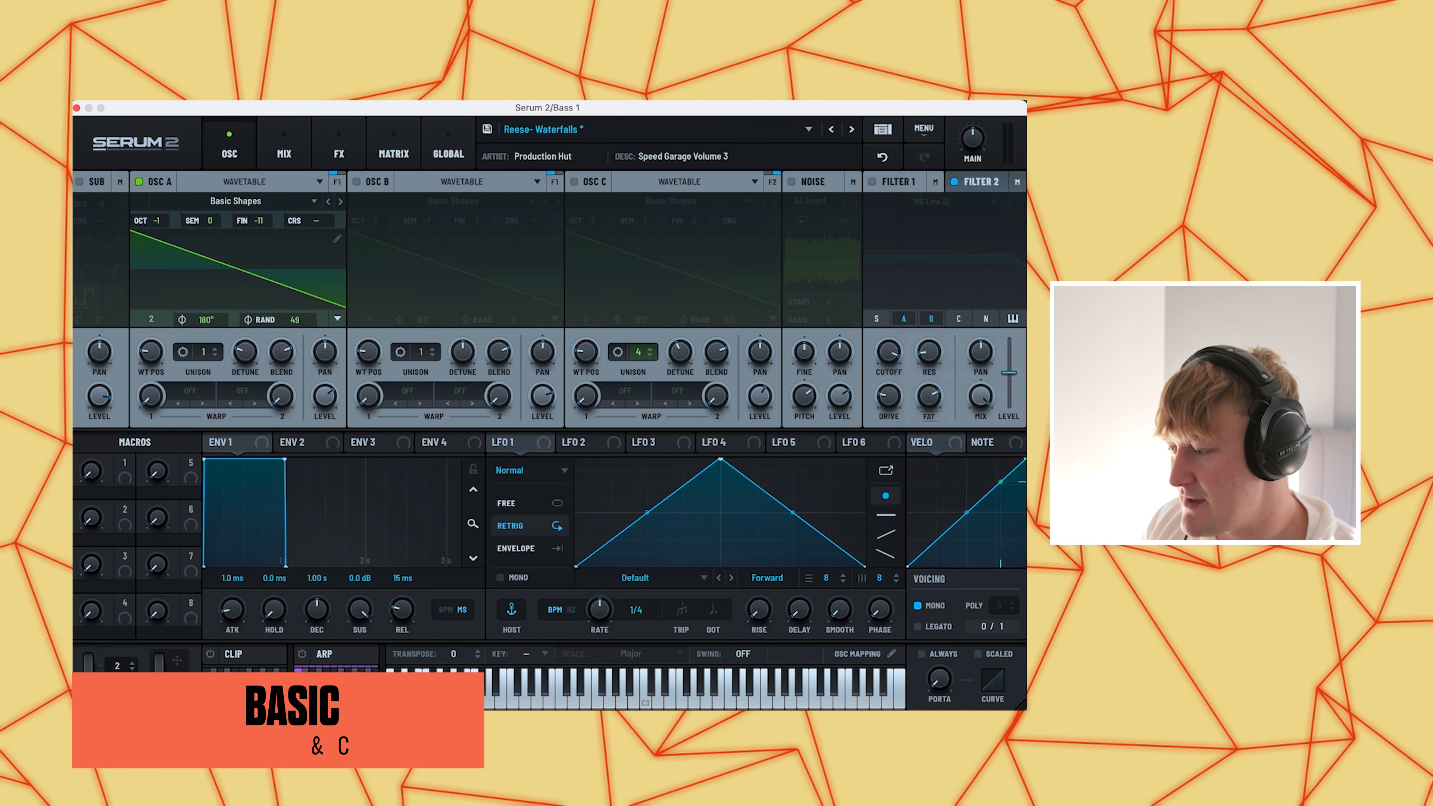
{"action": "left_click", "coordinate": [236, 201]}
{"action": "mouse_move", "coordinate": [237, 218]}
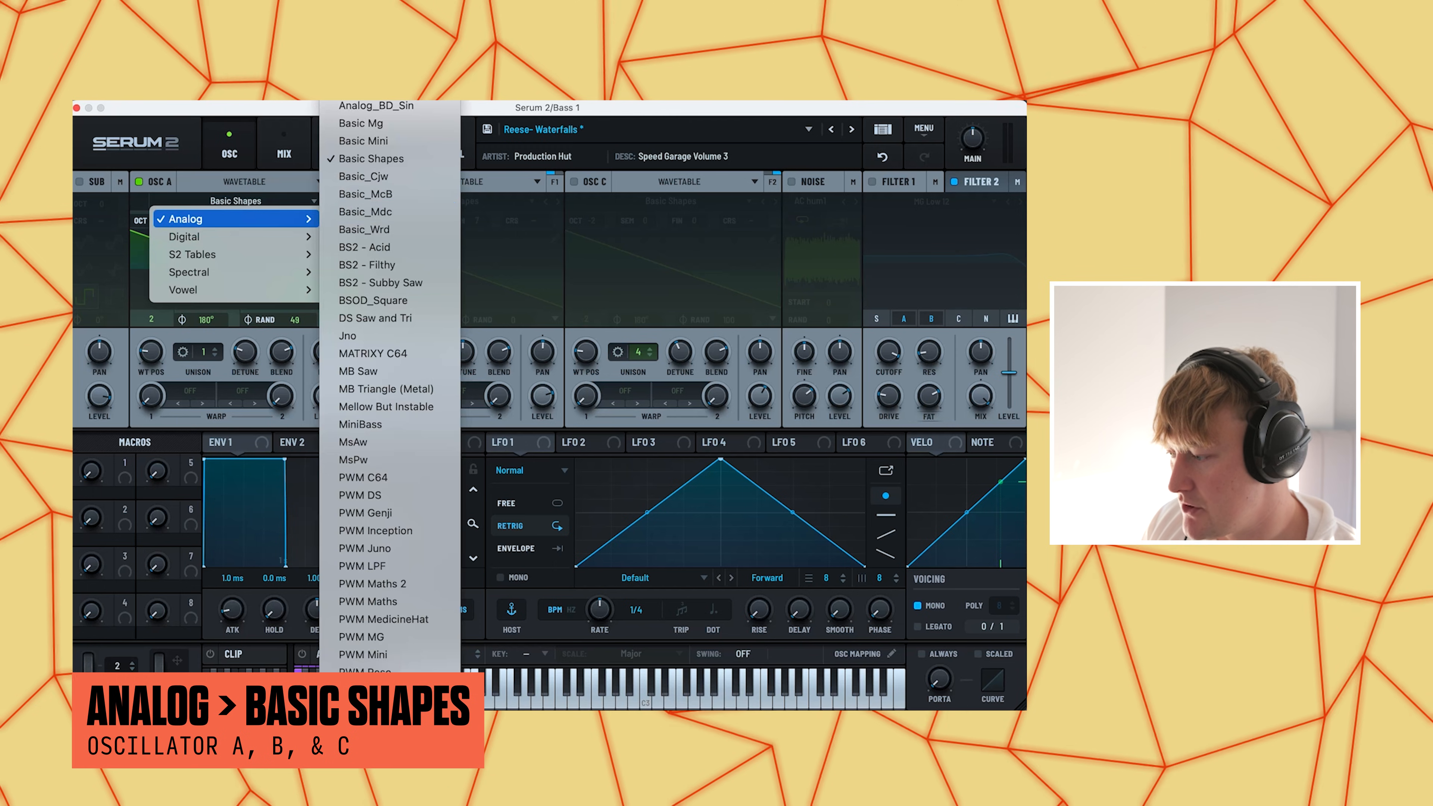
{"action": "left_click", "coordinate": [372, 158]}
{"action": "left_click_drag", "start_coordinate": [150, 351], "coordinate": [150, 339]}
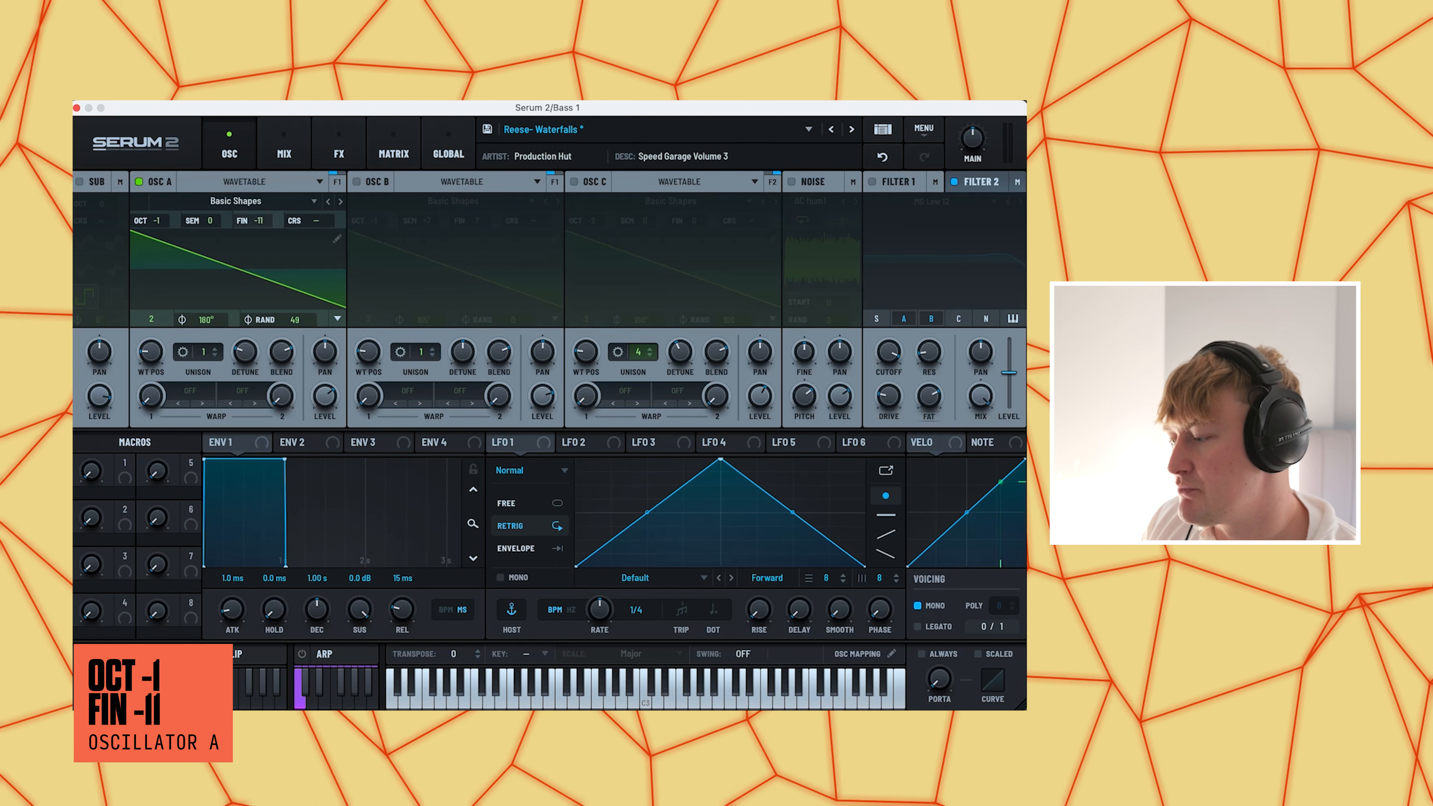
Step: Enable oscillator B and load the Analog Basic Shapes wavetable into it
{"action": "left_click", "coordinate": [356, 182]}
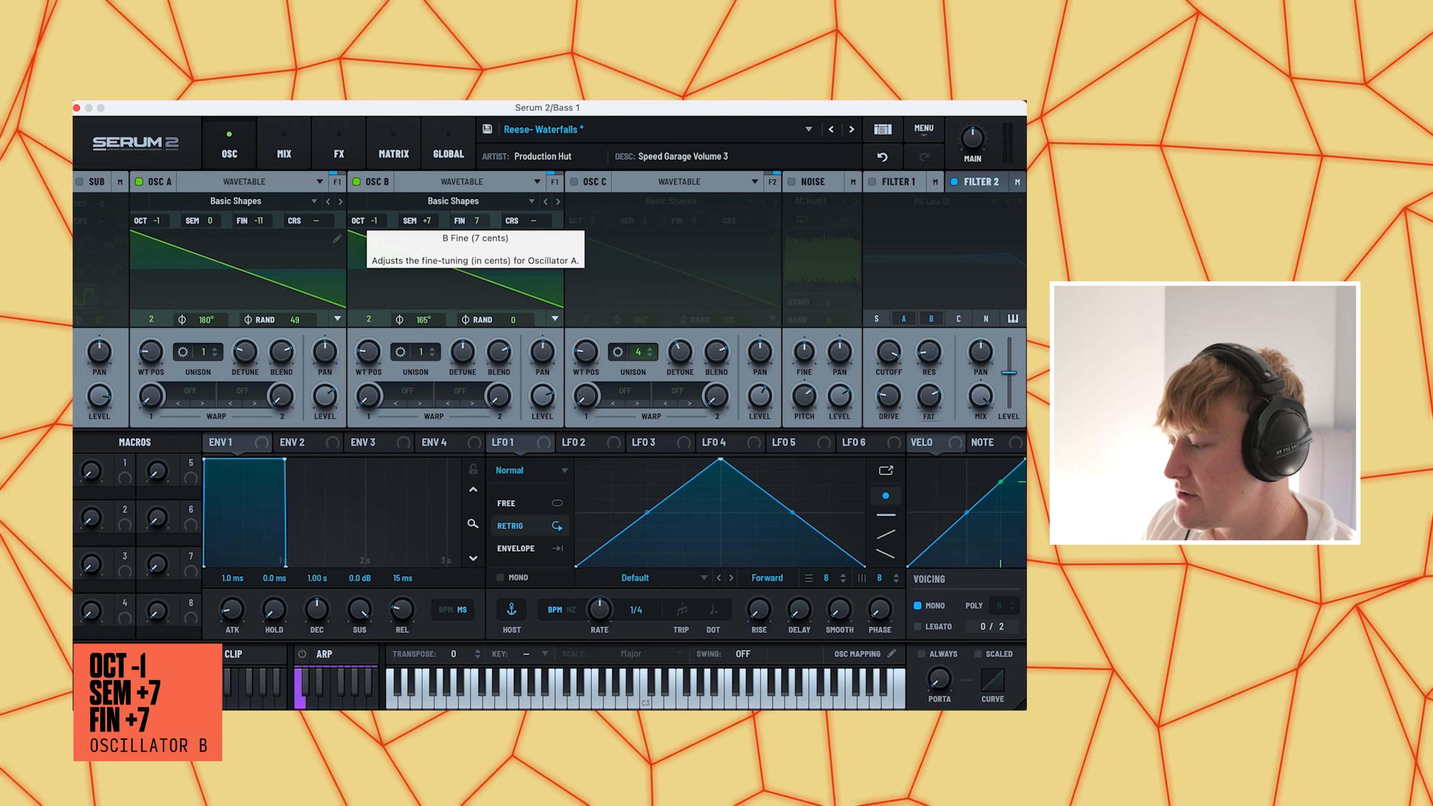
{"action": "left_click", "coordinate": [454, 200]}
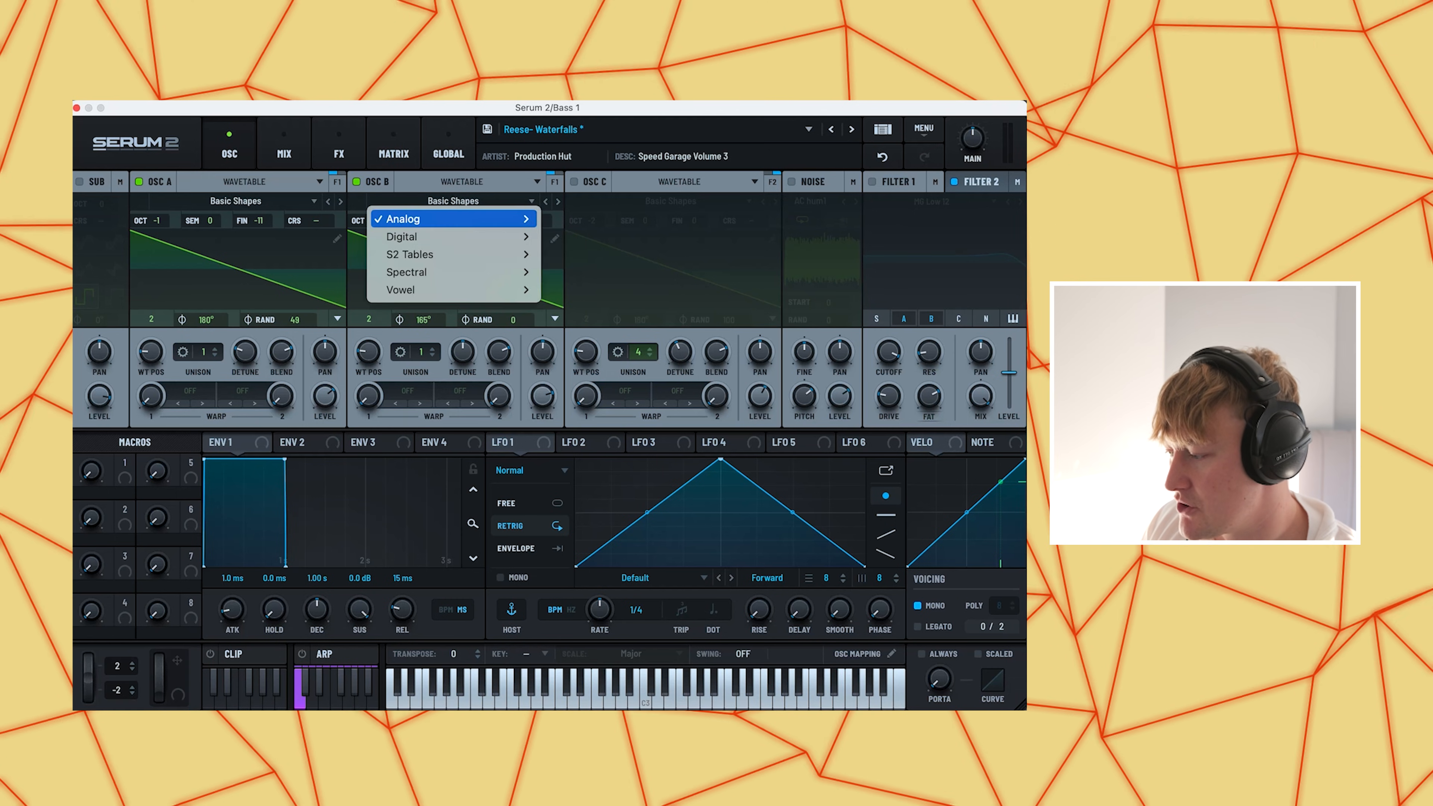
{"action": "mouse_move", "coordinate": [403, 218]}
{"action": "left_click", "coordinate": [589, 159]}
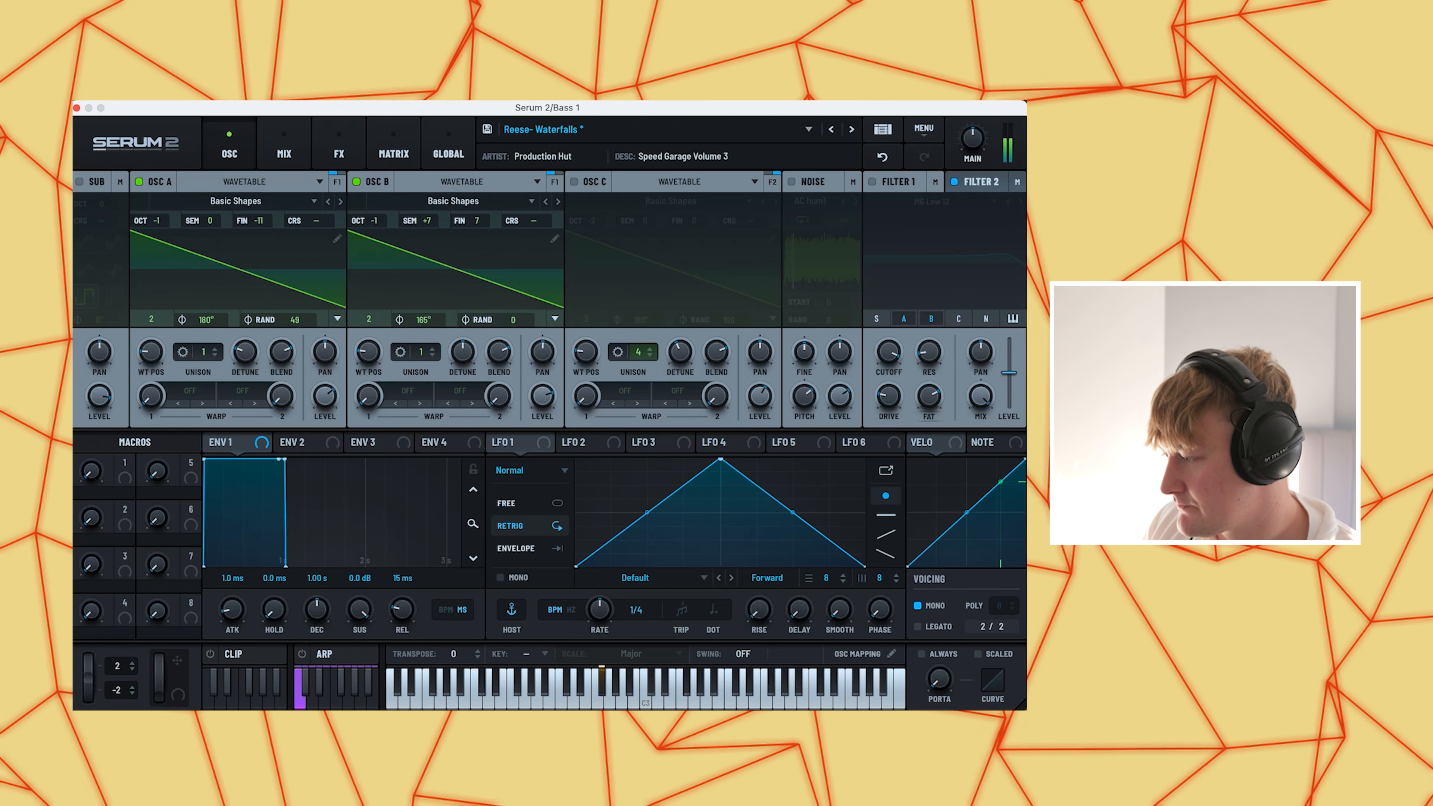
Step: Enable oscillator C, check its unison detune, and compare the sound with the oscillator off and on
{"action": "left_click", "coordinate": [574, 181]}
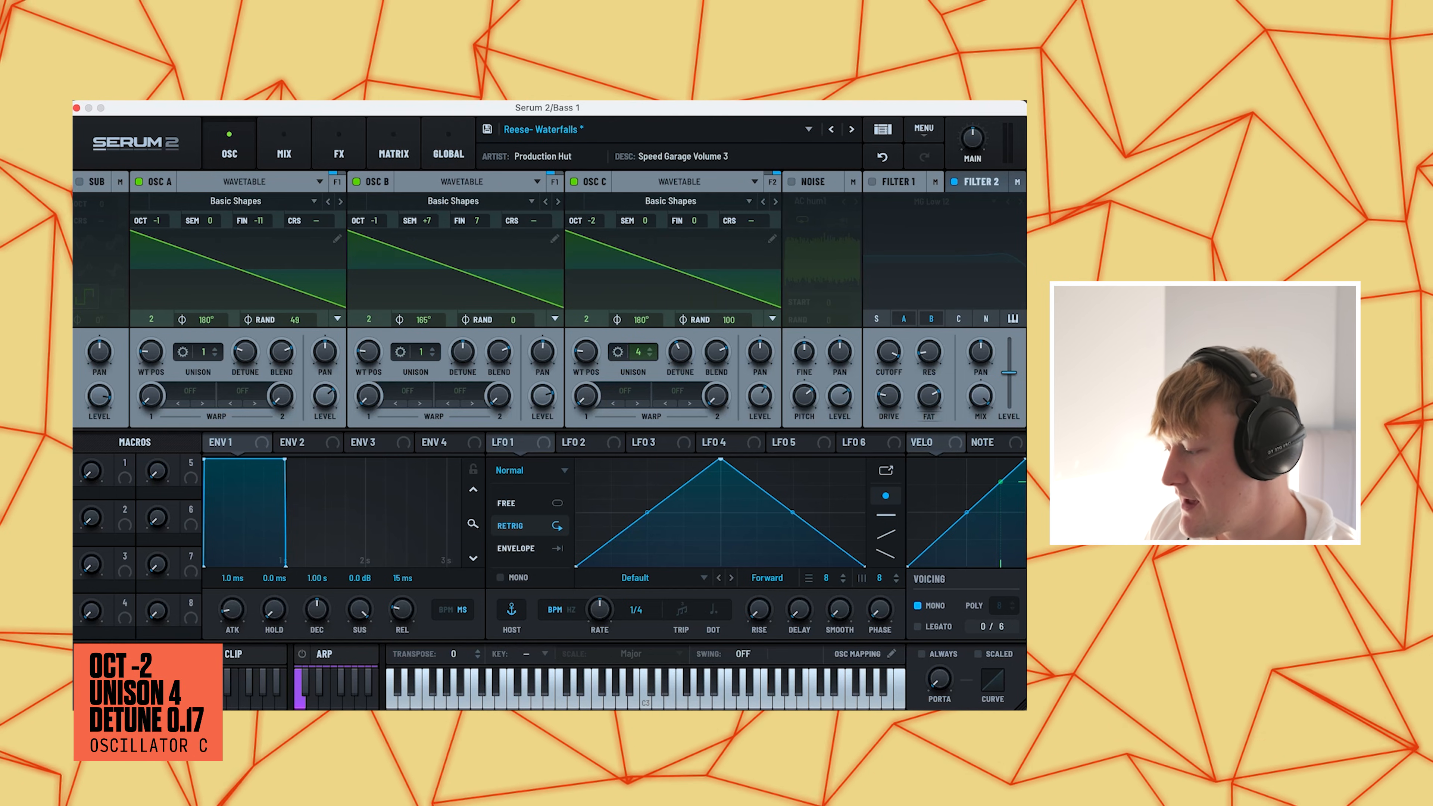
{"action": "left_click", "coordinate": [680, 352]}
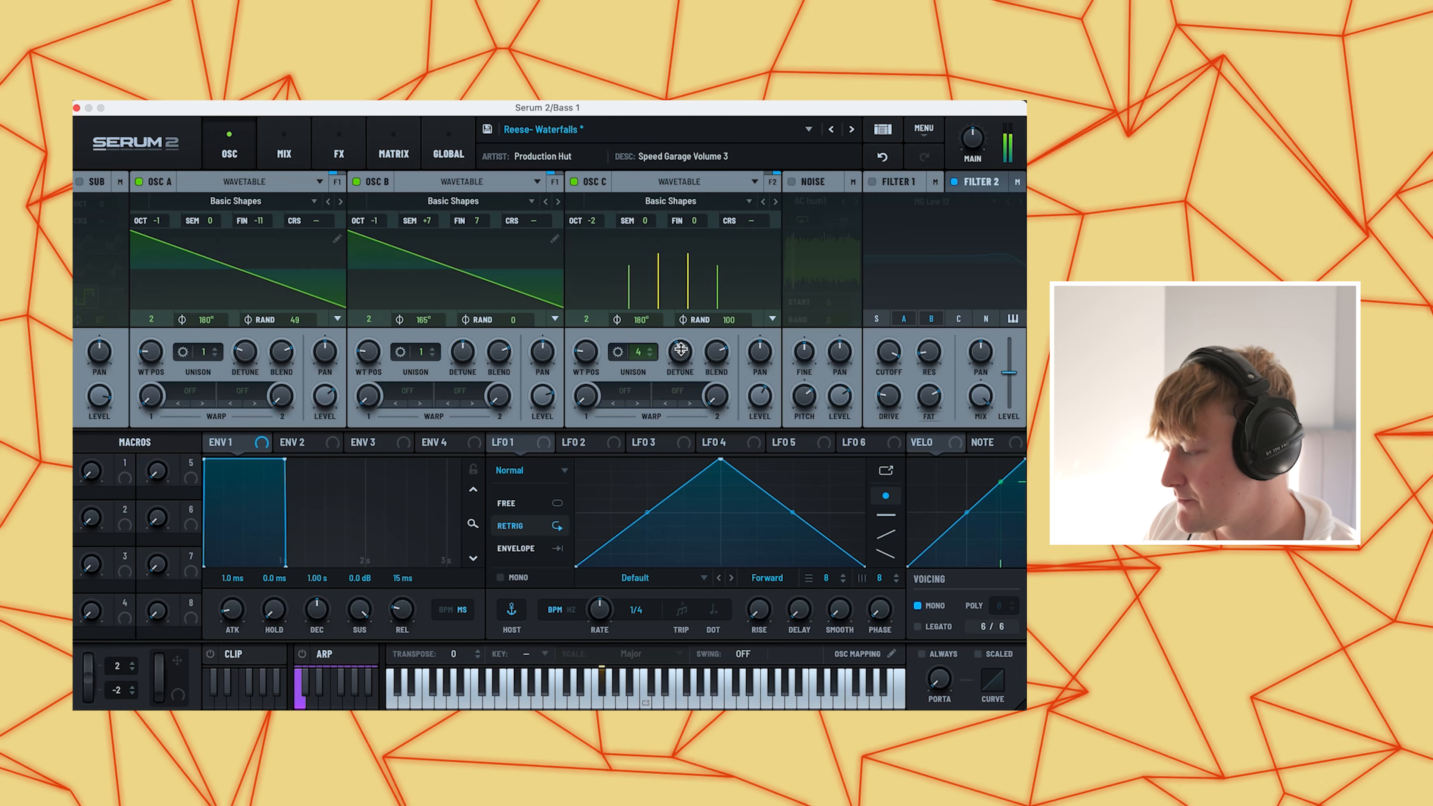
{"action": "left_click", "coordinate": [574, 181]}
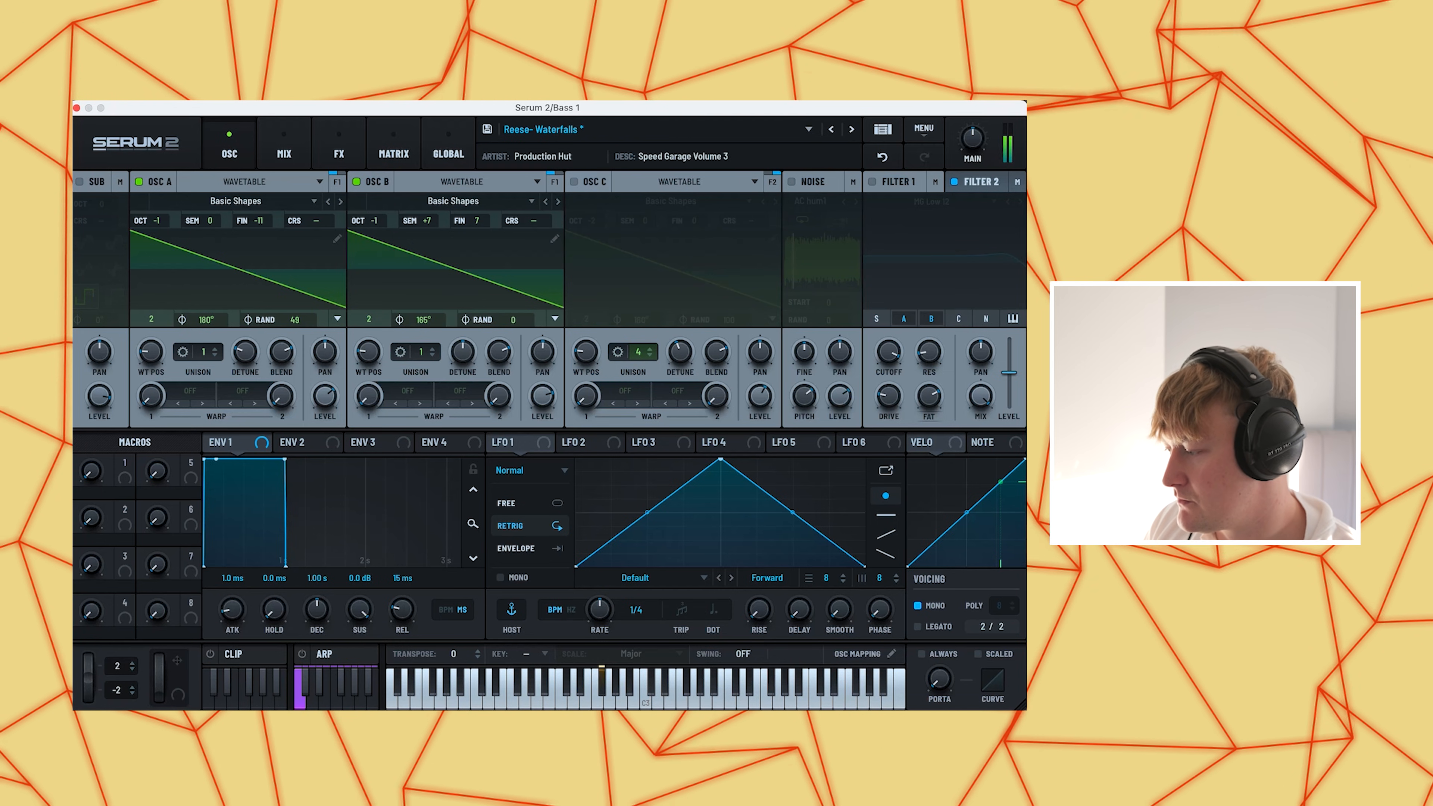
{"action": "left_click", "coordinate": [575, 181]}
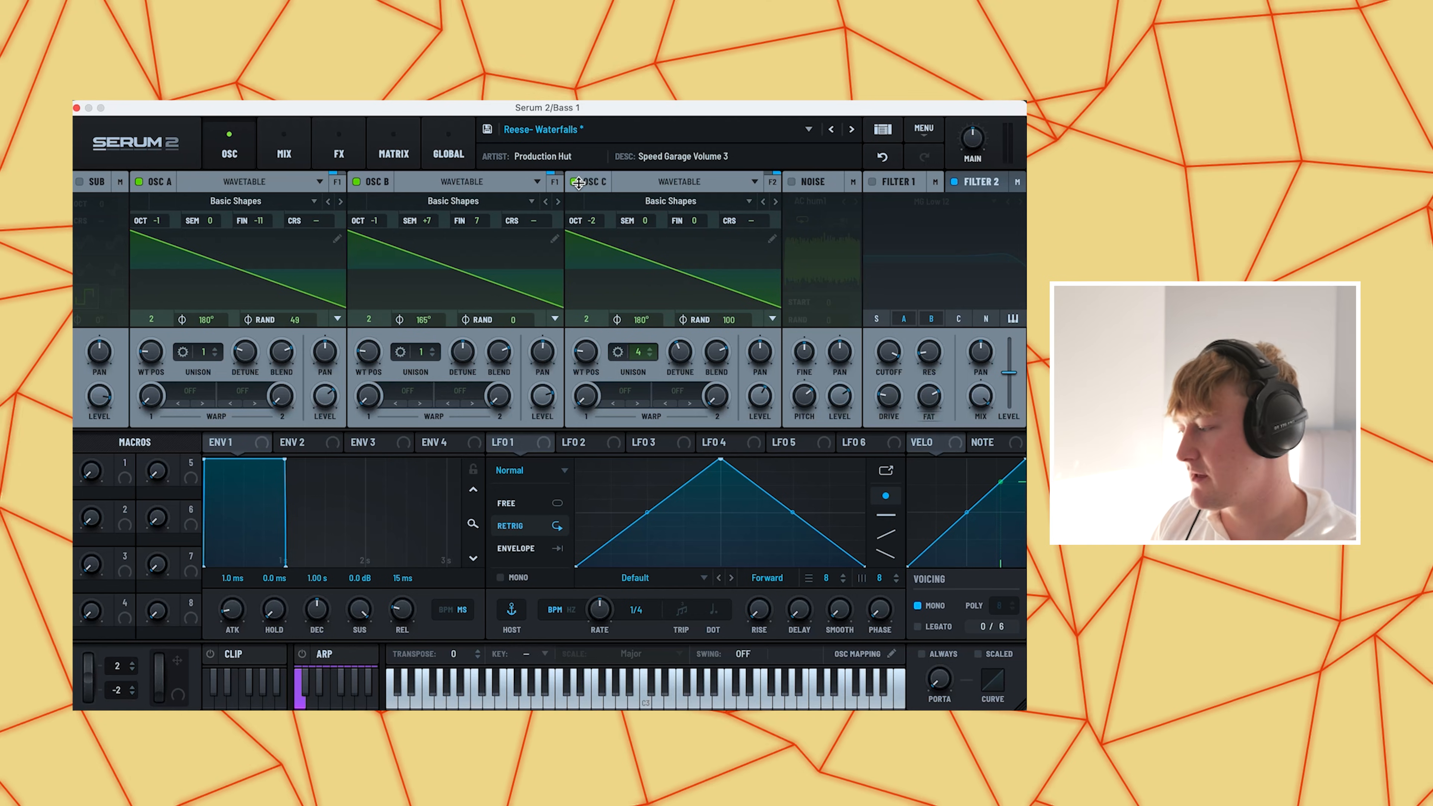
Step: Enable Filter 1 and compare the sound with Filter 2 switched off and on
{"action": "left_click", "coordinate": [872, 182]}
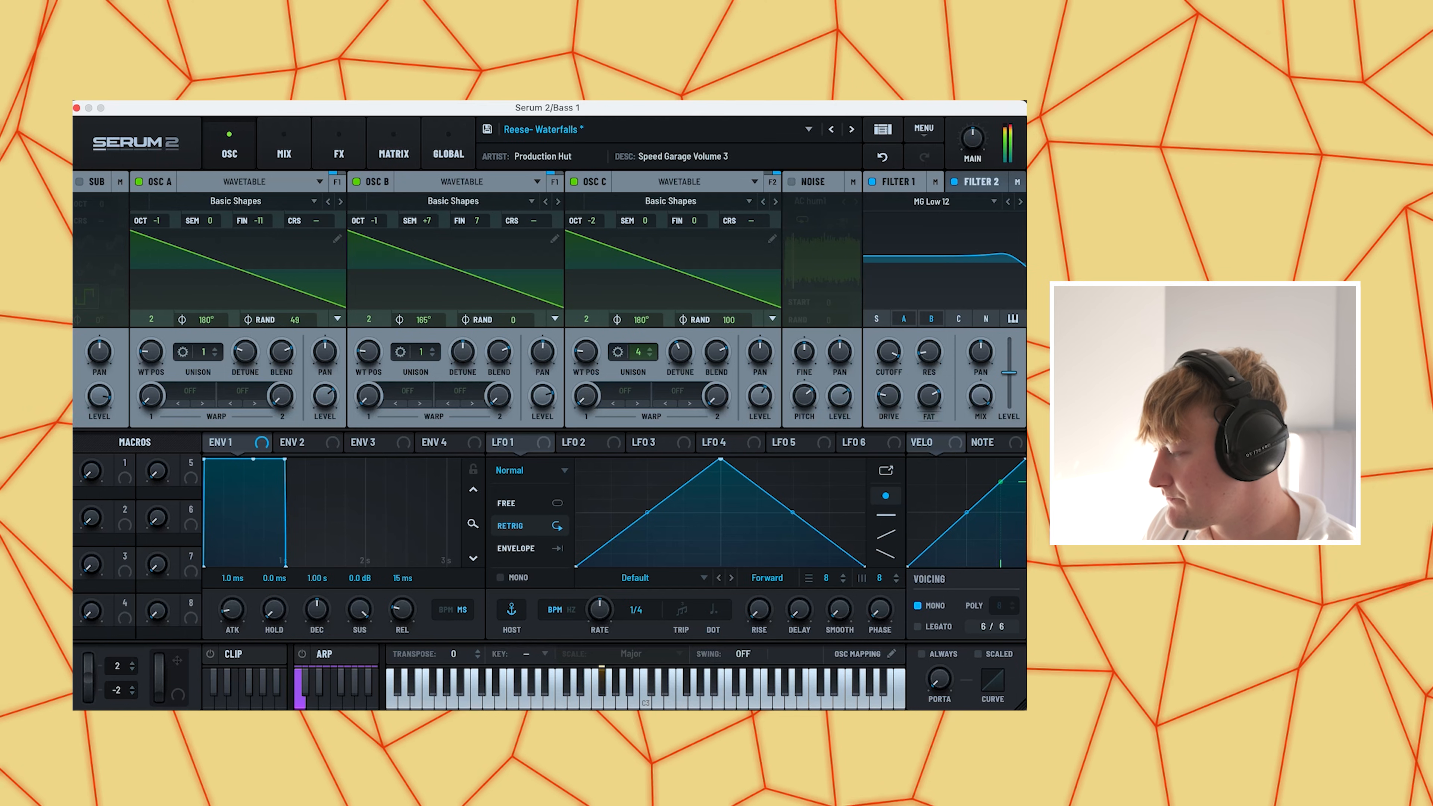
{"action": "left_click", "coordinate": [981, 181]}
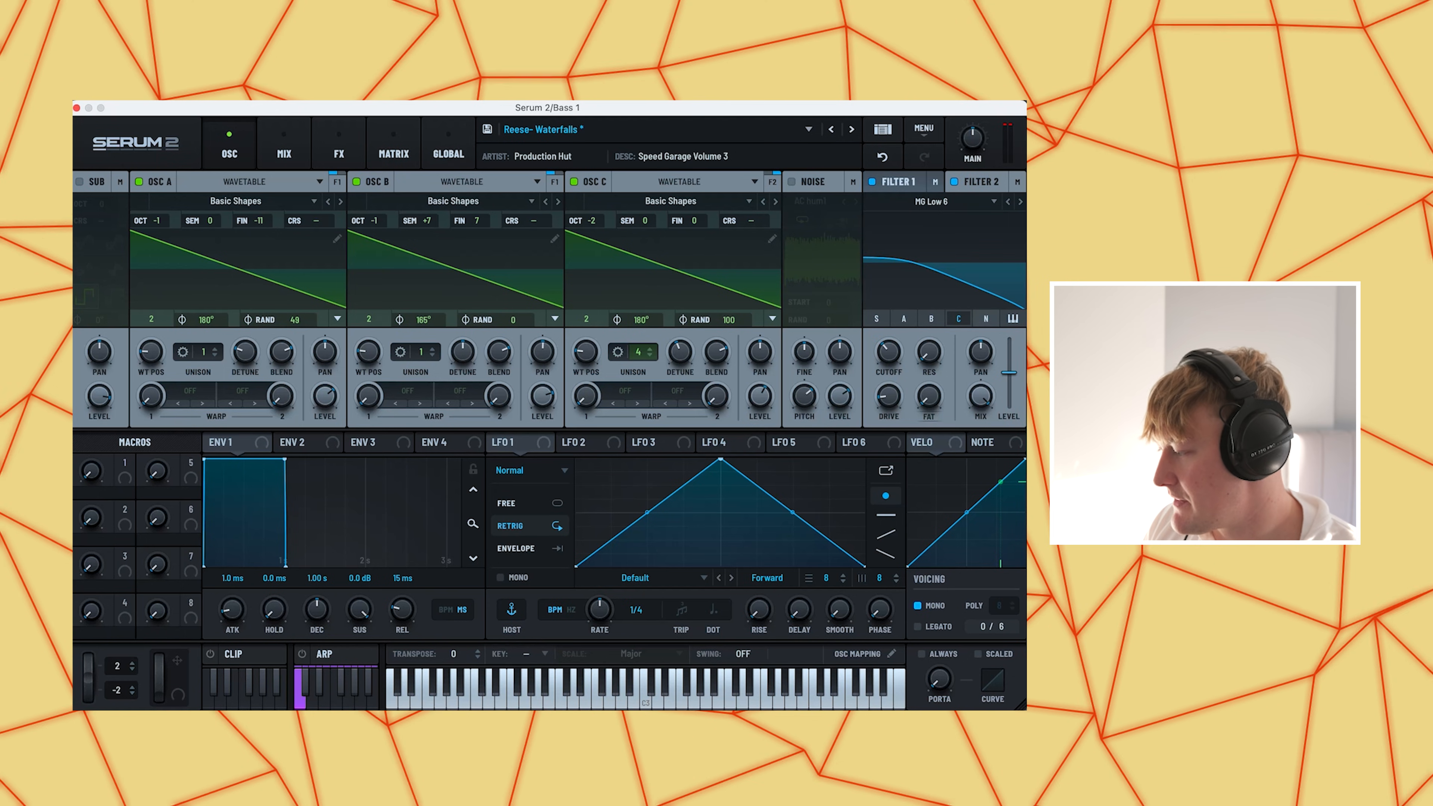
{"action": "left_click", "coordinate": [954, 182]}
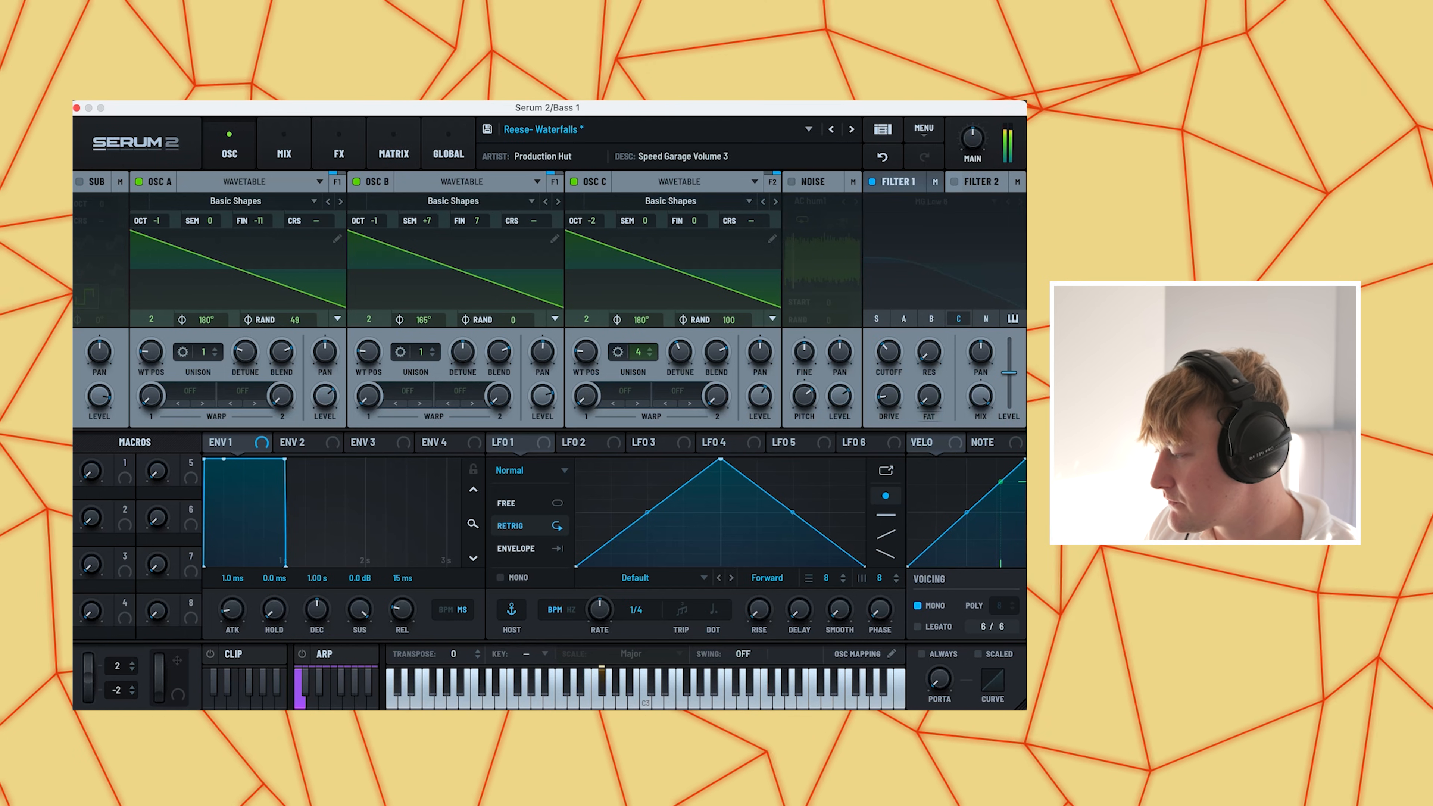
{"action": "left_click", "coordinate": [950, 180]}
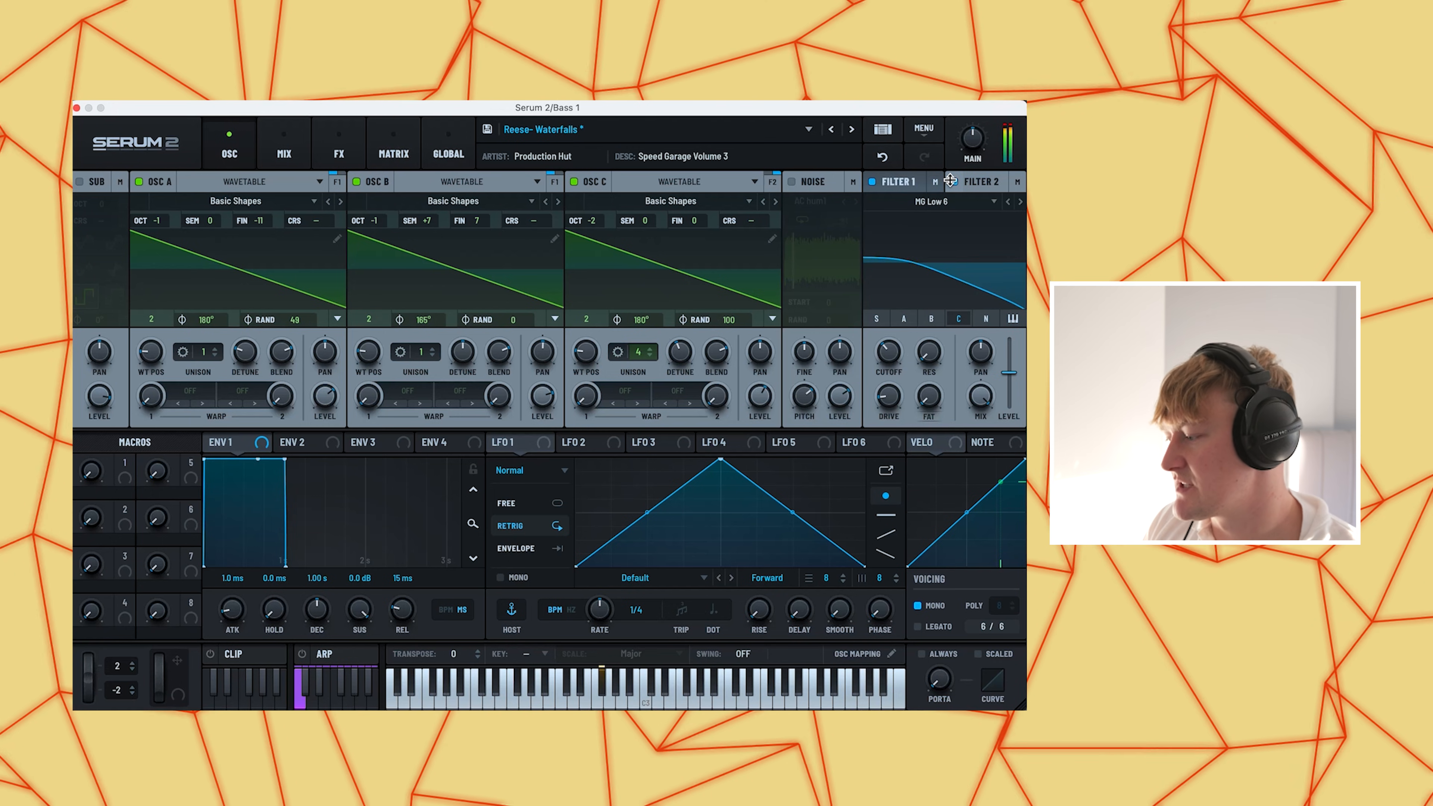
Step: Activate the Equalizer and Distortion in the effects chain, and audition toggling the Chorus and Equalizer bypass
{"action": "left_click", "coordinate": [339, 152]}
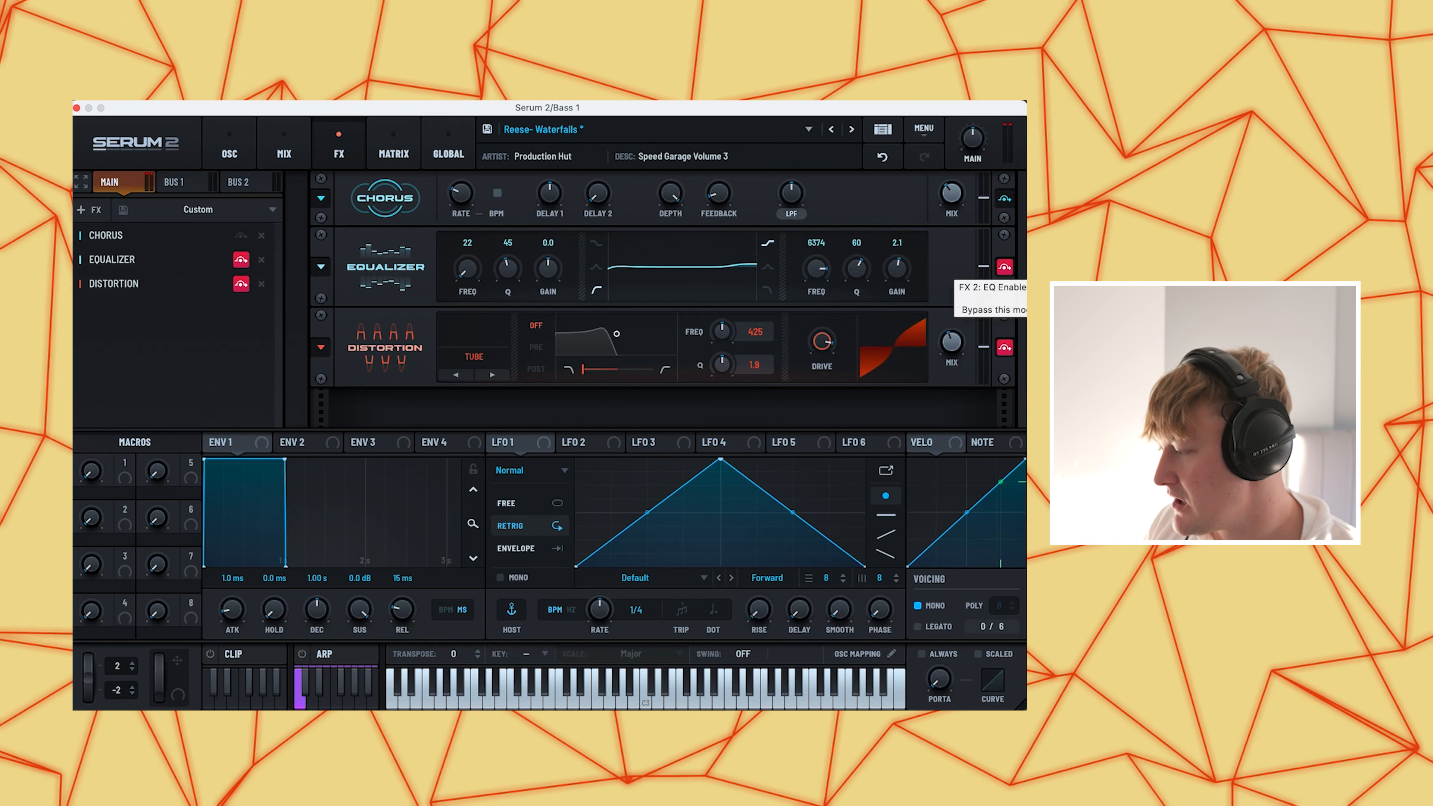
{"action": "left_click", "coordinate": [1005, 267]}
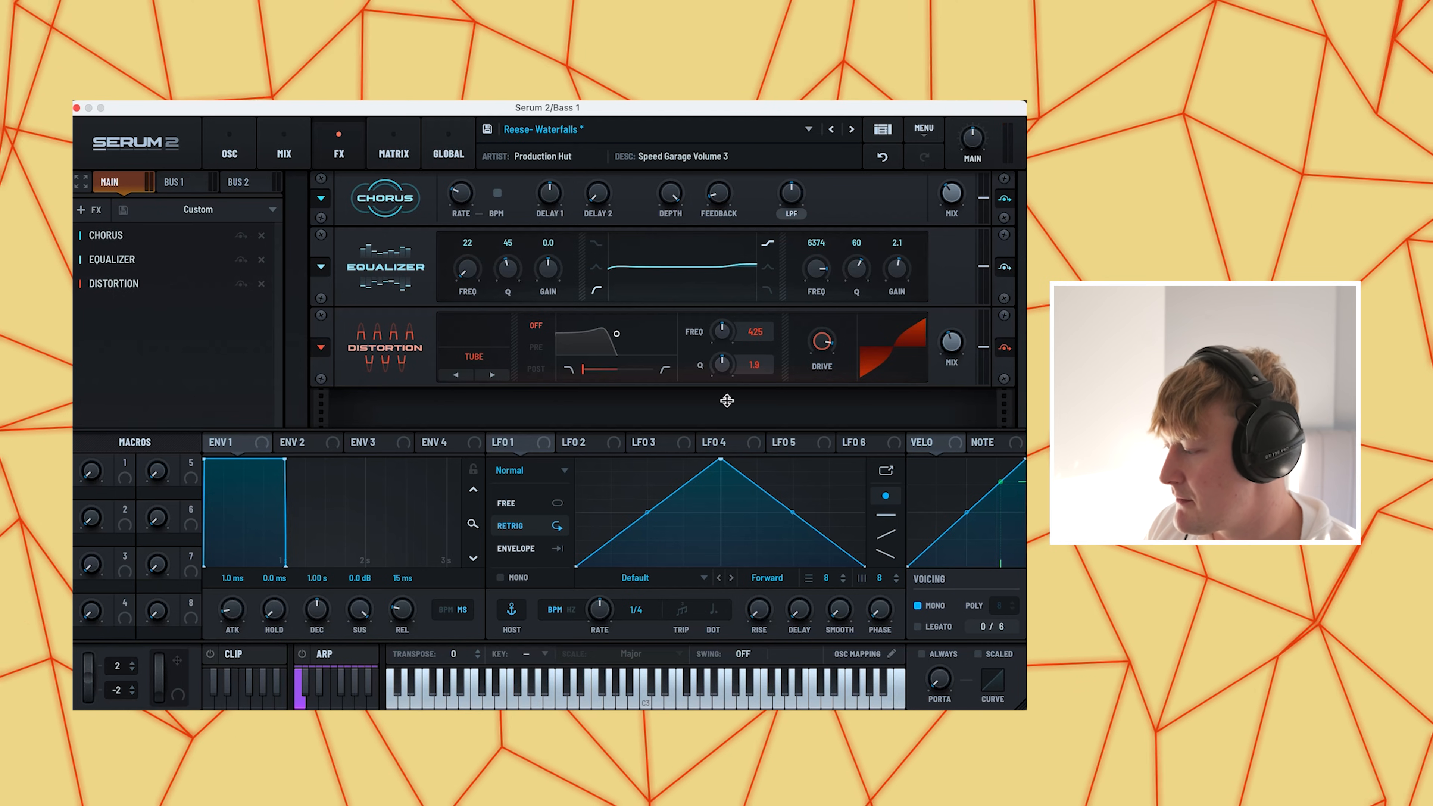
{"action": "key", "text": "space"}
{"action": "left_click", "coordinate": [1004, 347]}
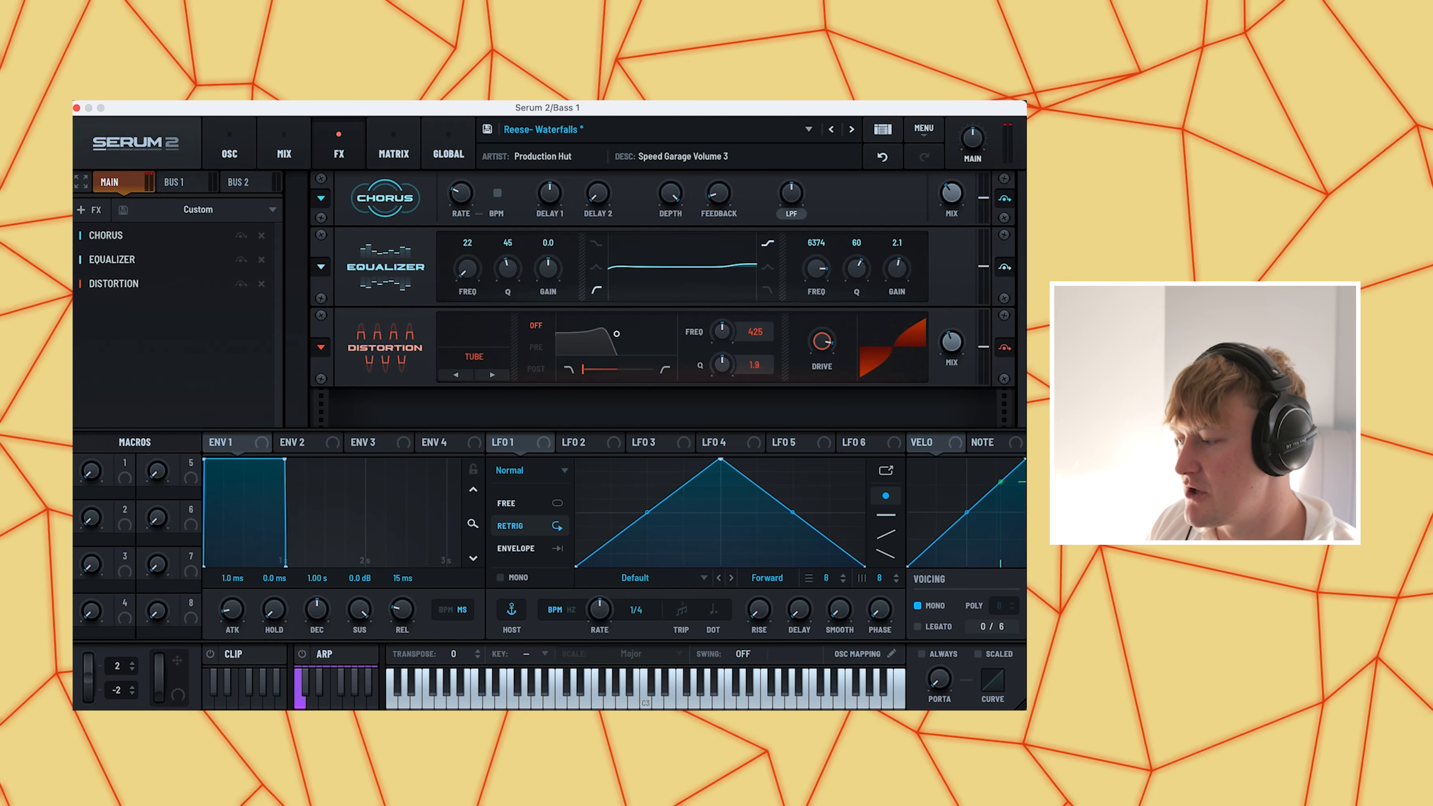
{"action": "left_click", "coordinate": [229, 150]}
{"action": "left_click", "coordinate": [339, 149]}
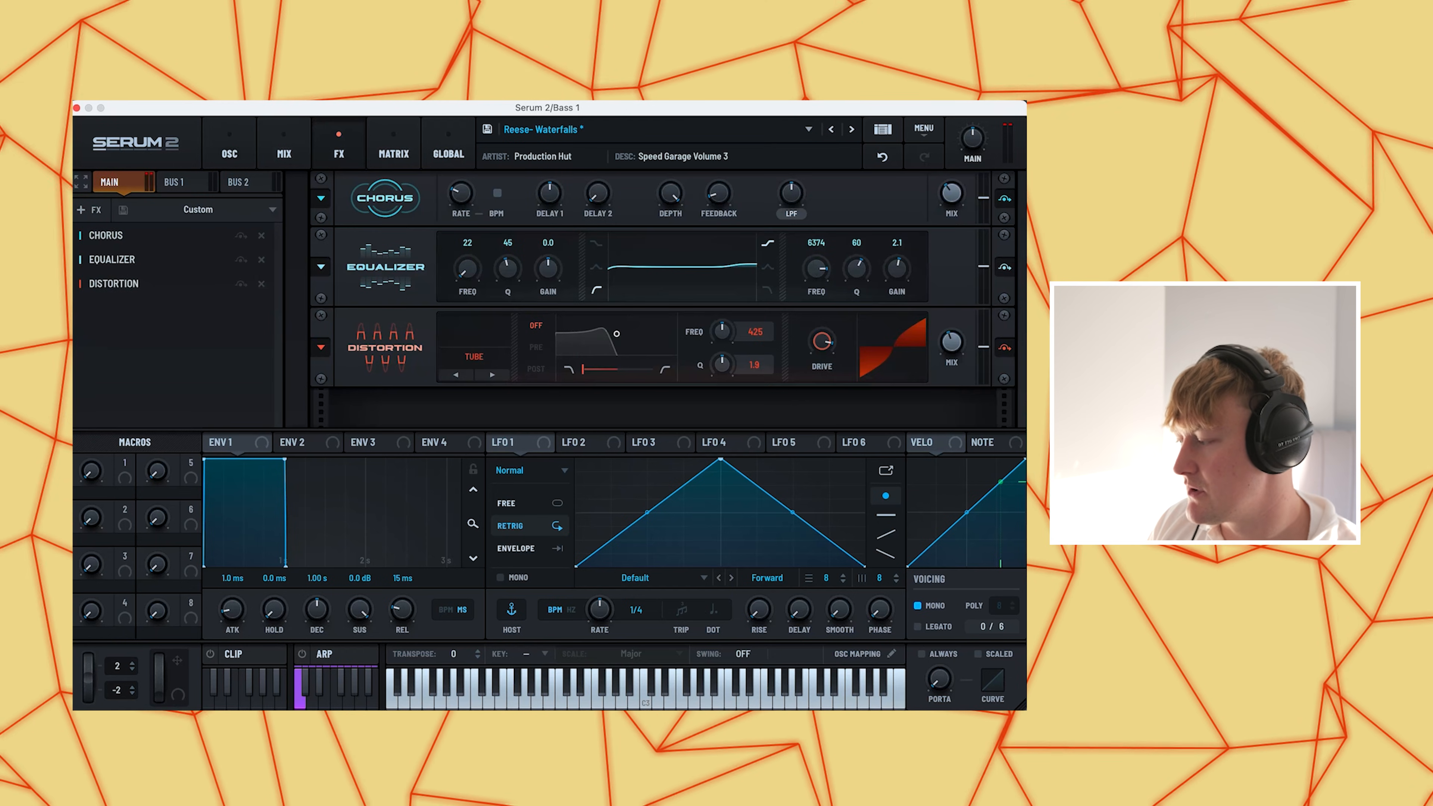
{"action": "left_click", "coordinate": [241, 234]}
{"action": "left_click", "coordinate": [241, 259]}
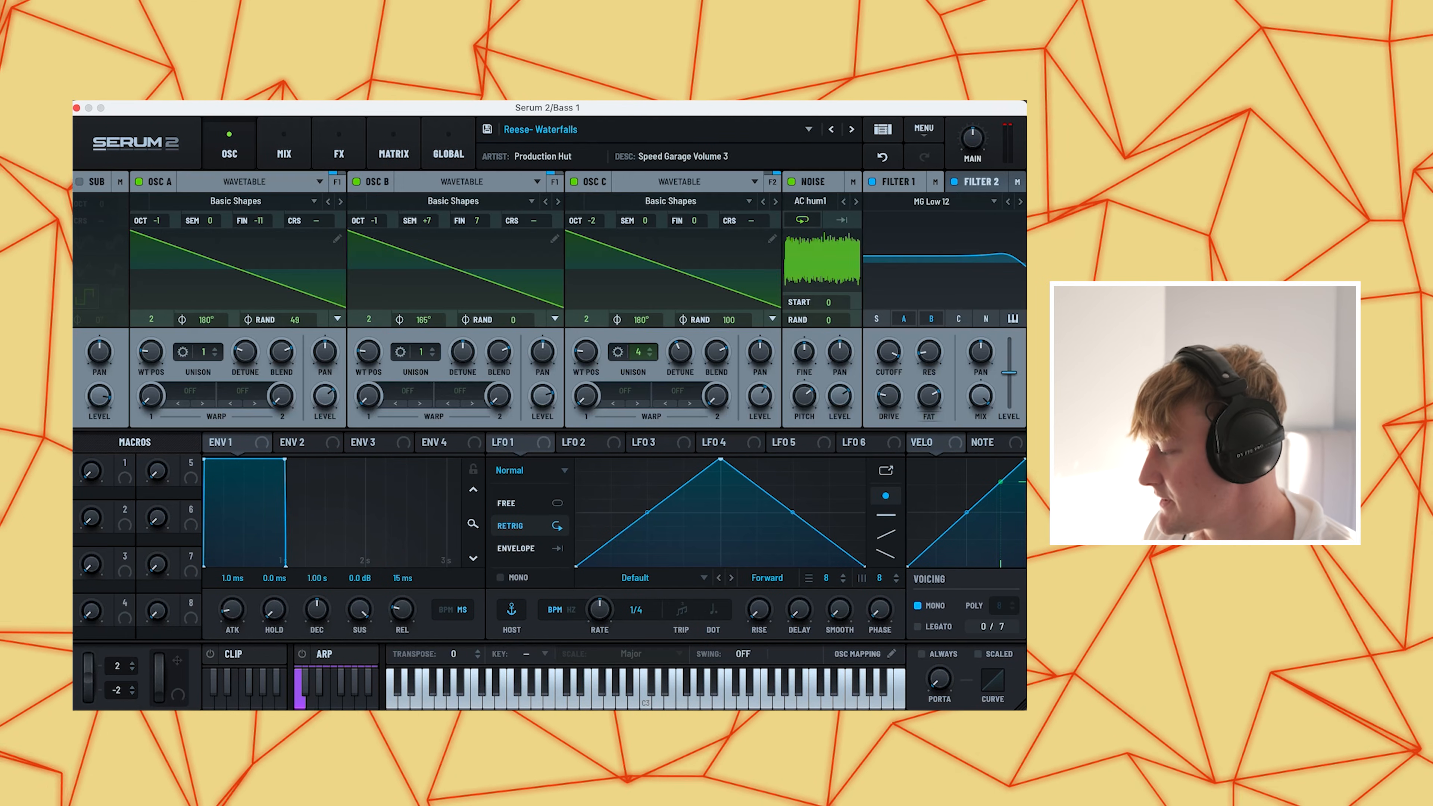
Step: Load the AC hum1 sample from the Organics category into the noise oscillator and compare the sound with noise off and on
{"action": "left_click", "coordinate": [810, 202]}
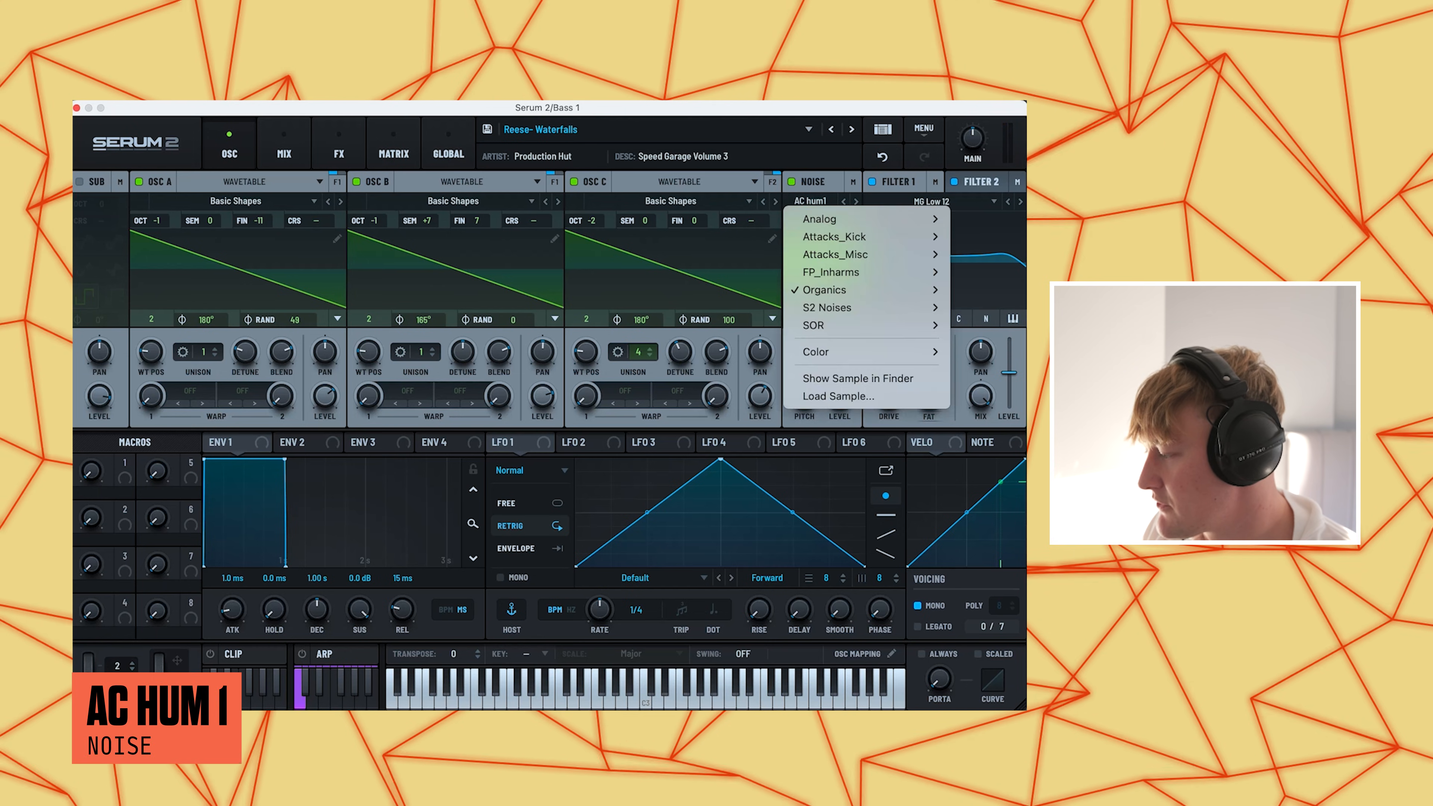
{"action": "mouse_move", "coordinate": [825, 290]}
{"action": "left_click", "coordinate": [986, 290]}
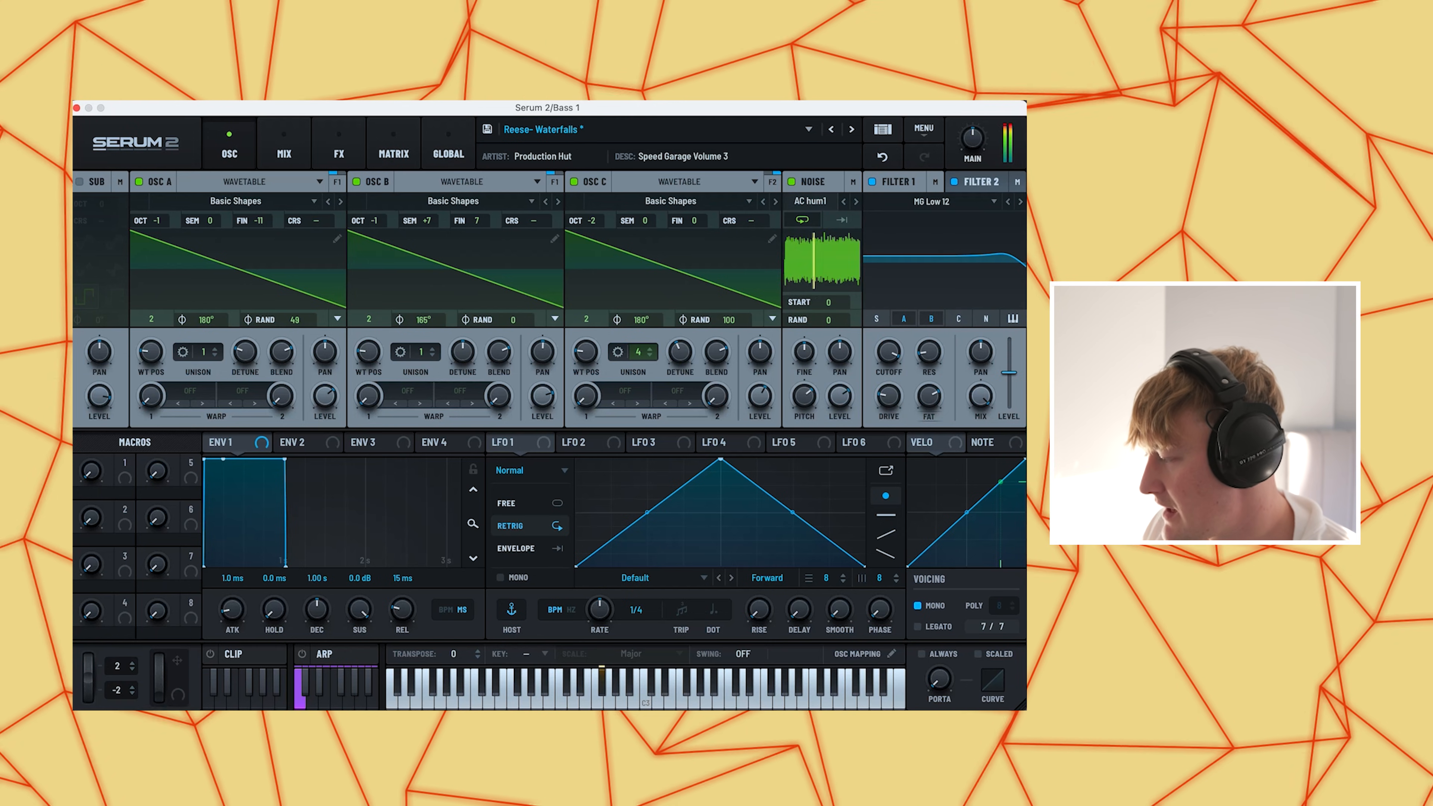
{"action": "left_click", "coordinate": [792, 182]}
{"action": "left_click", "coordinate": [792, 181]}
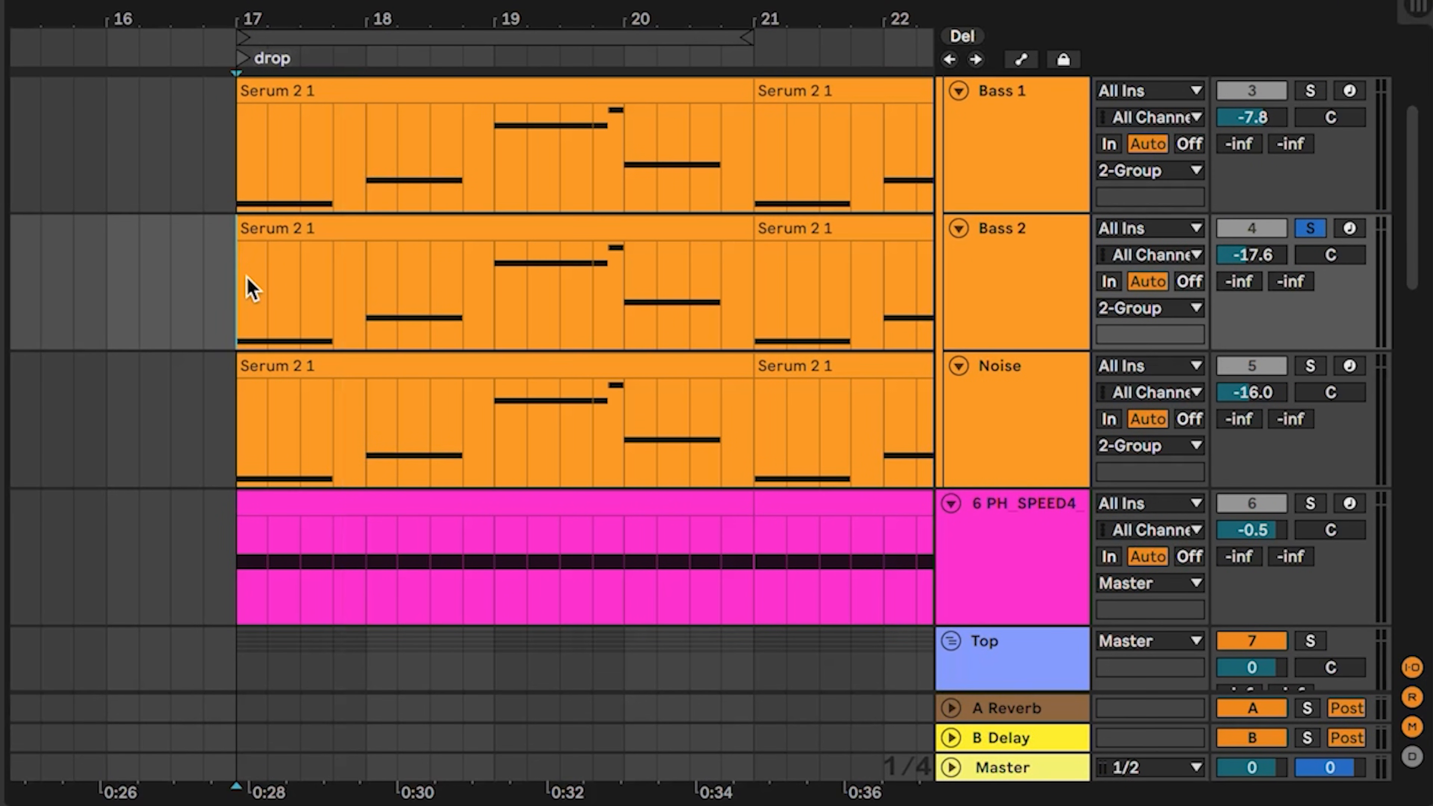
Step: Mute the Bass 2 and Noise tracks with no track soloed, and play back the drop with Bass 1
{"action": "key", "text": "space"}
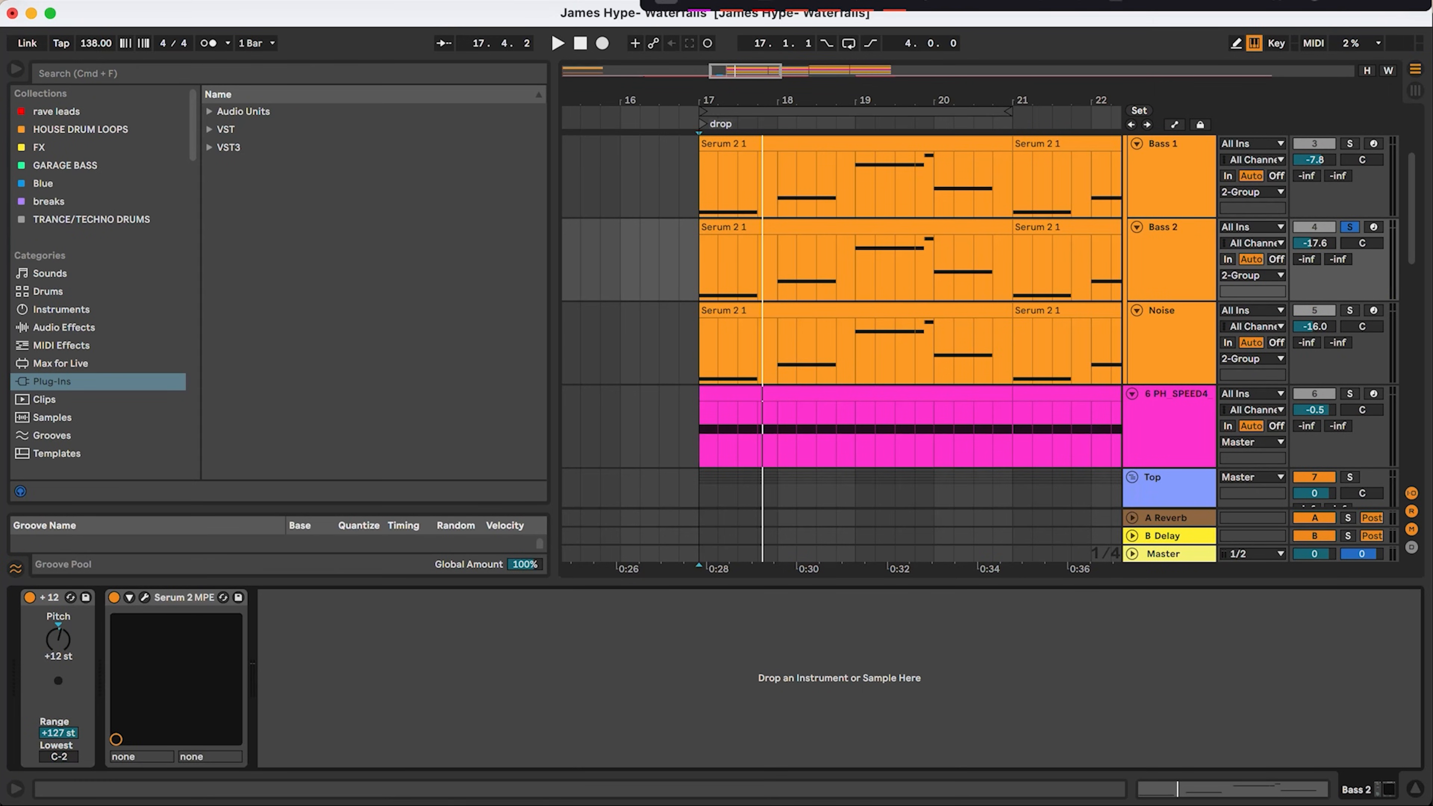
{"action": "left_click", "coordinate": [1350, 144]}
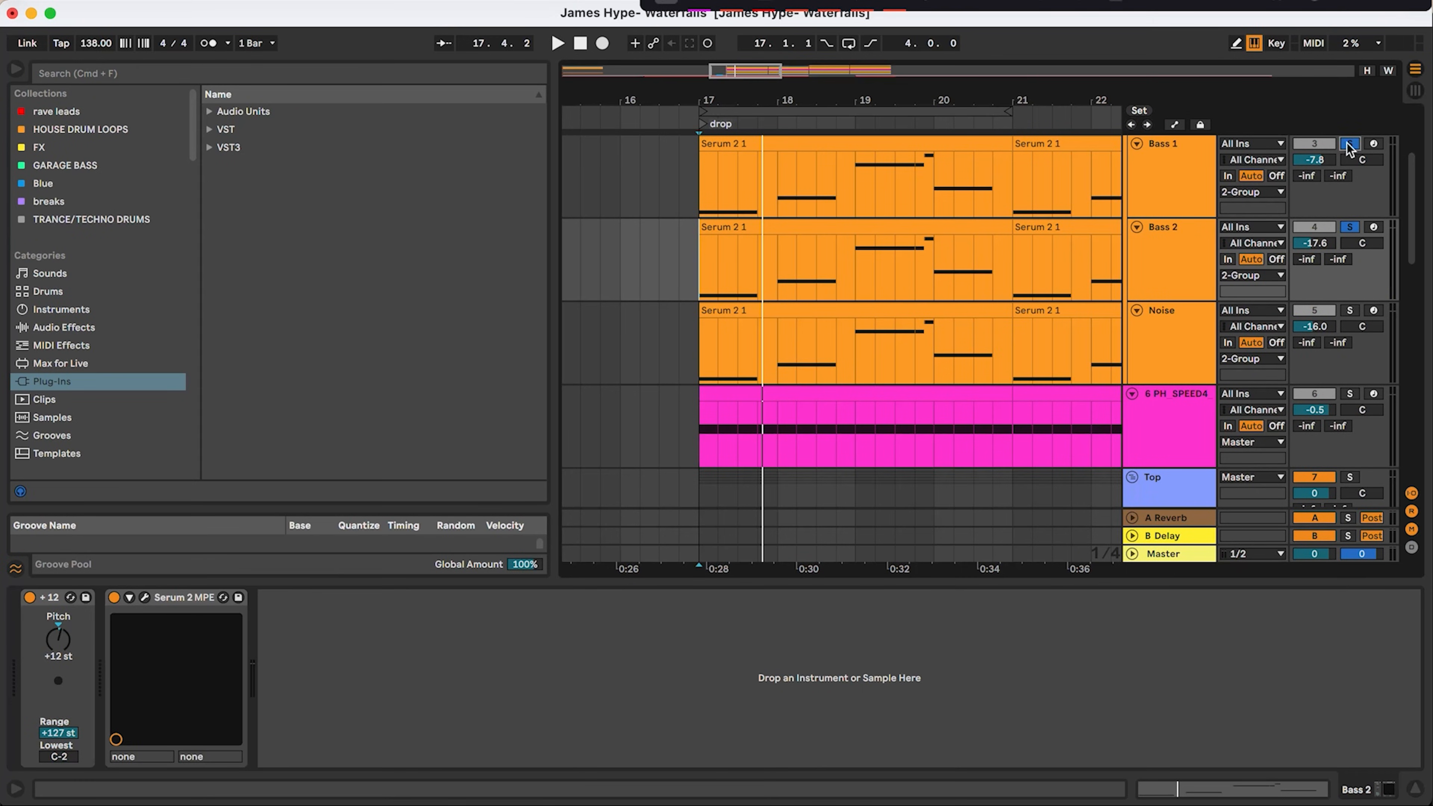
{"action": "left_click", "coordinate": [1350, 227]}
{"action": "left_click", "coordinate": [1315, 227]}
{"action": "left_click", "coordinate": [1315, 311]}
{"action": "key", "text": "space"}
{"action": "key", "text": "space"}
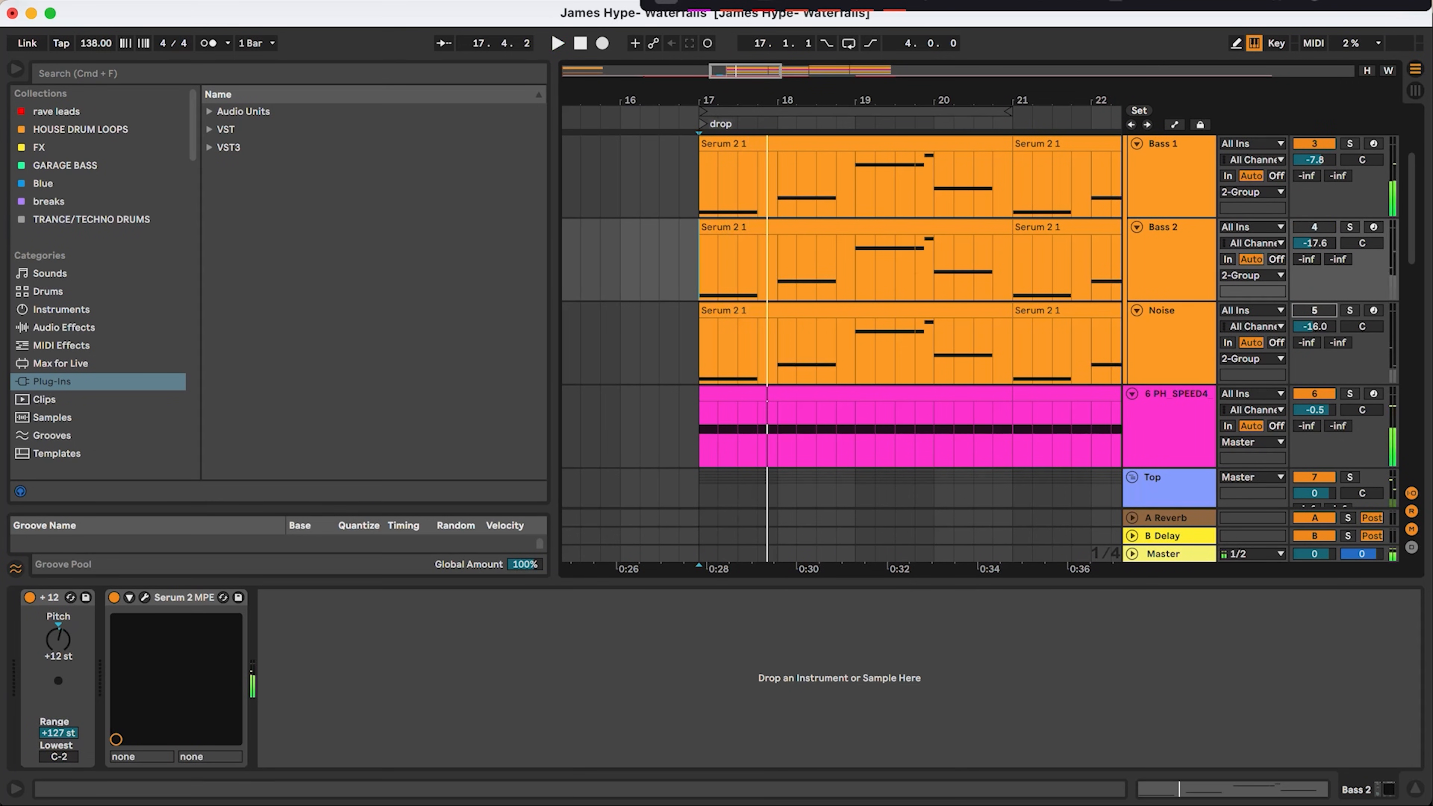
Step: Unmute the Bass 2 track and play the drop with both bass layers
{"action": "left_click", "coordinate": [1314, 227]}
{"action": "key", "text": "space"}
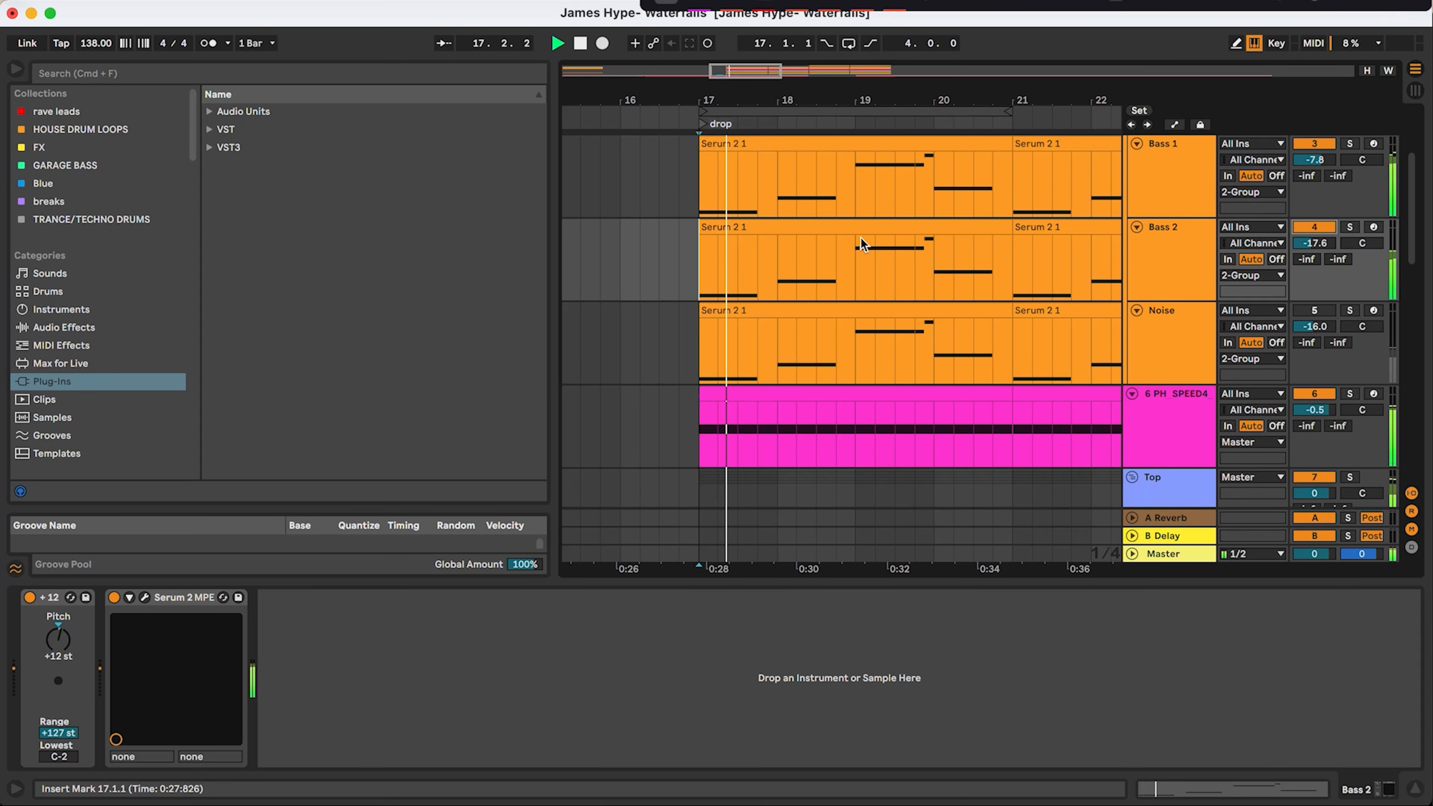
{"action": "key", "text": "space"}
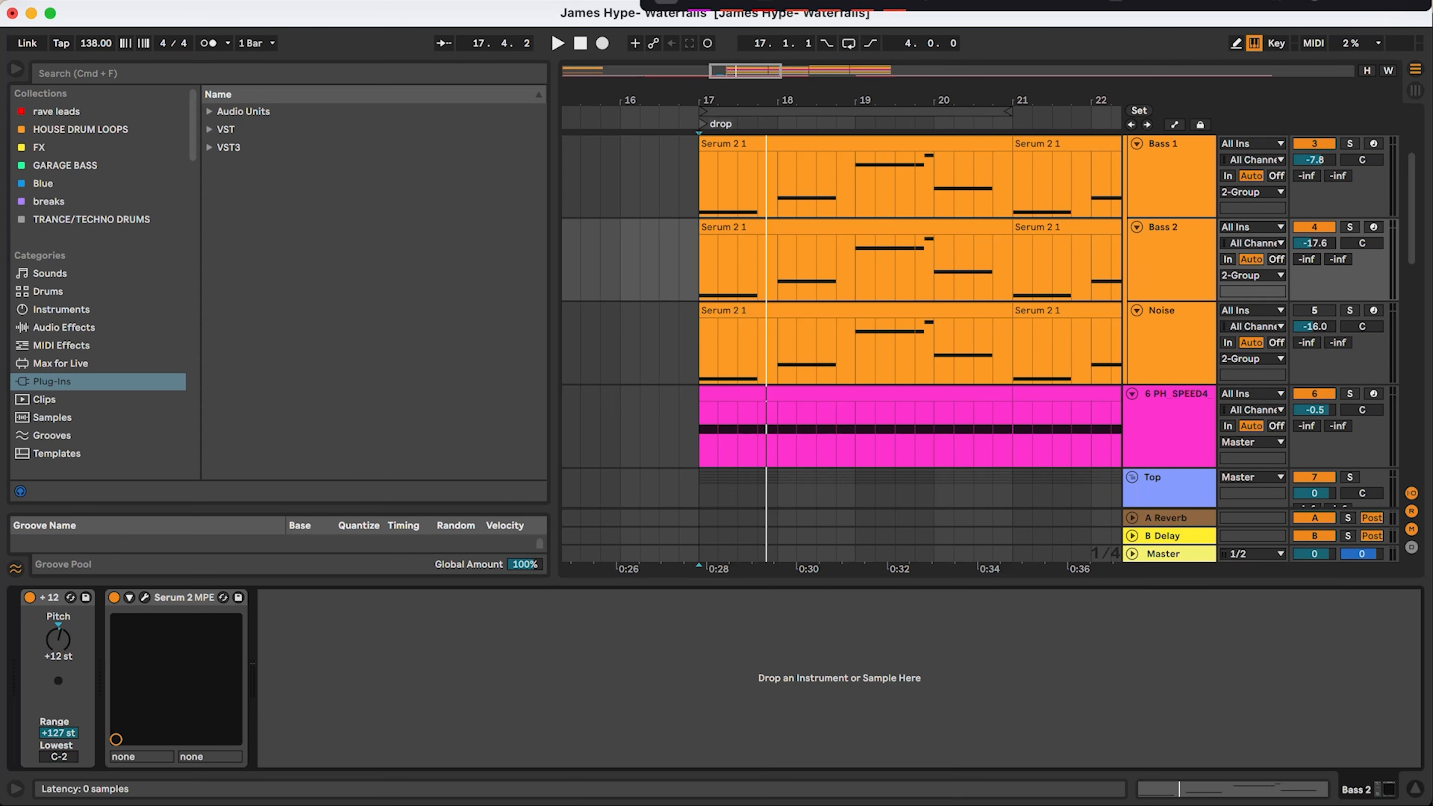
Step: Open the Bass 2 synth and set oscillator B to the Basic Shapes wavetable from the Analog category
{"action": "key", "text": "super+alt+p"}
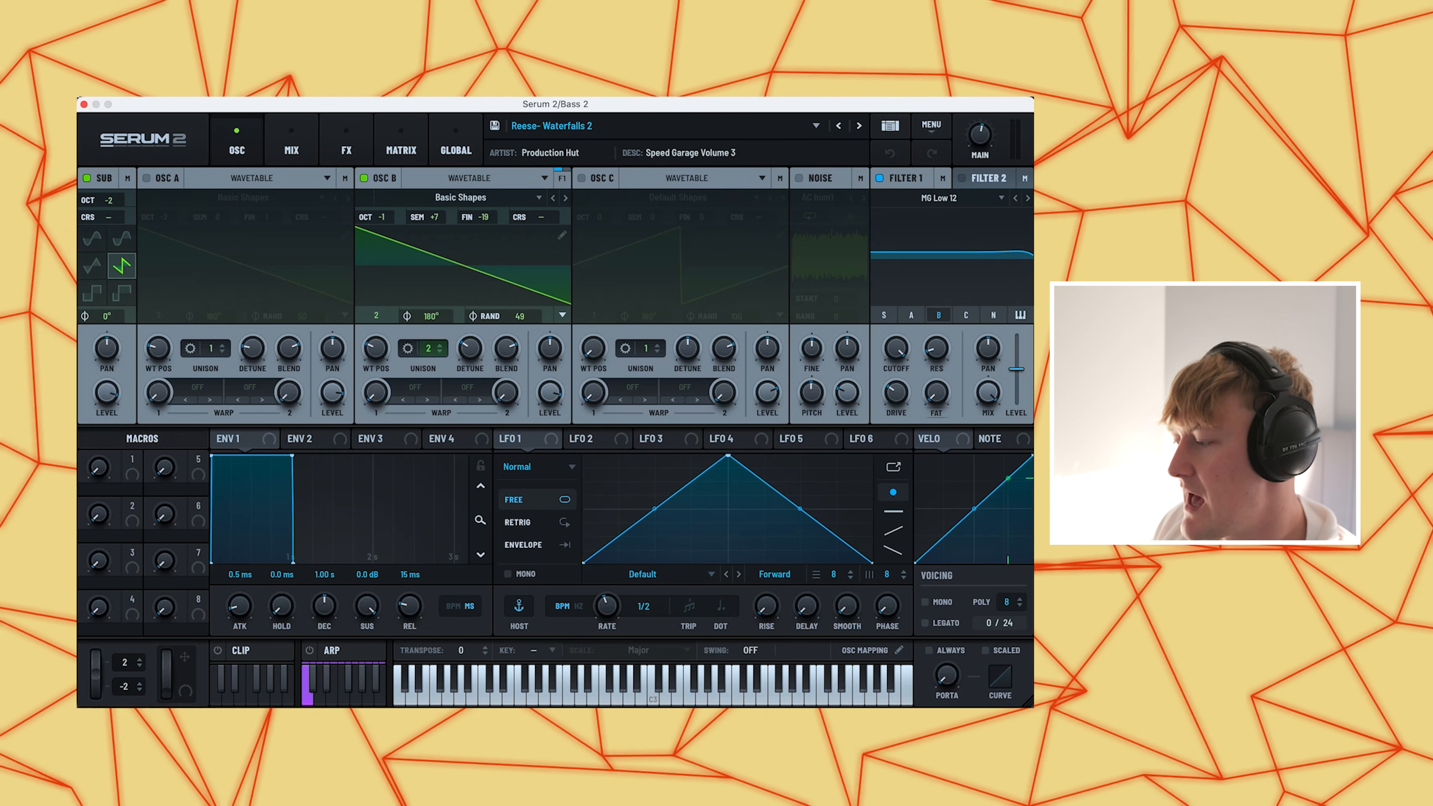
{"action": "left_click", "coordinate": [460, 198]}
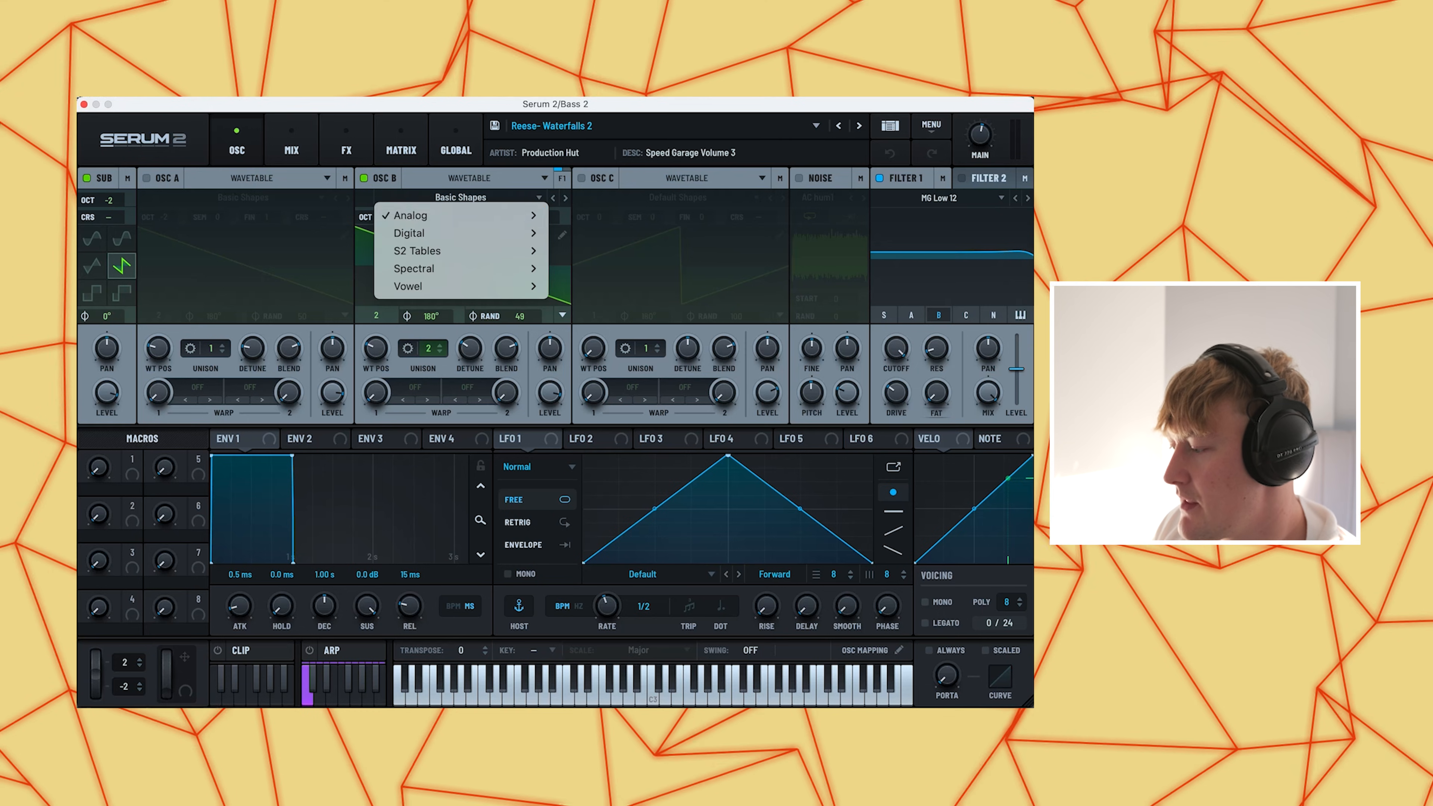
{"action": "mouse_move", "coordinate": [461, 216]}
{"action": "left_click", "coordinate": [595, 143]}
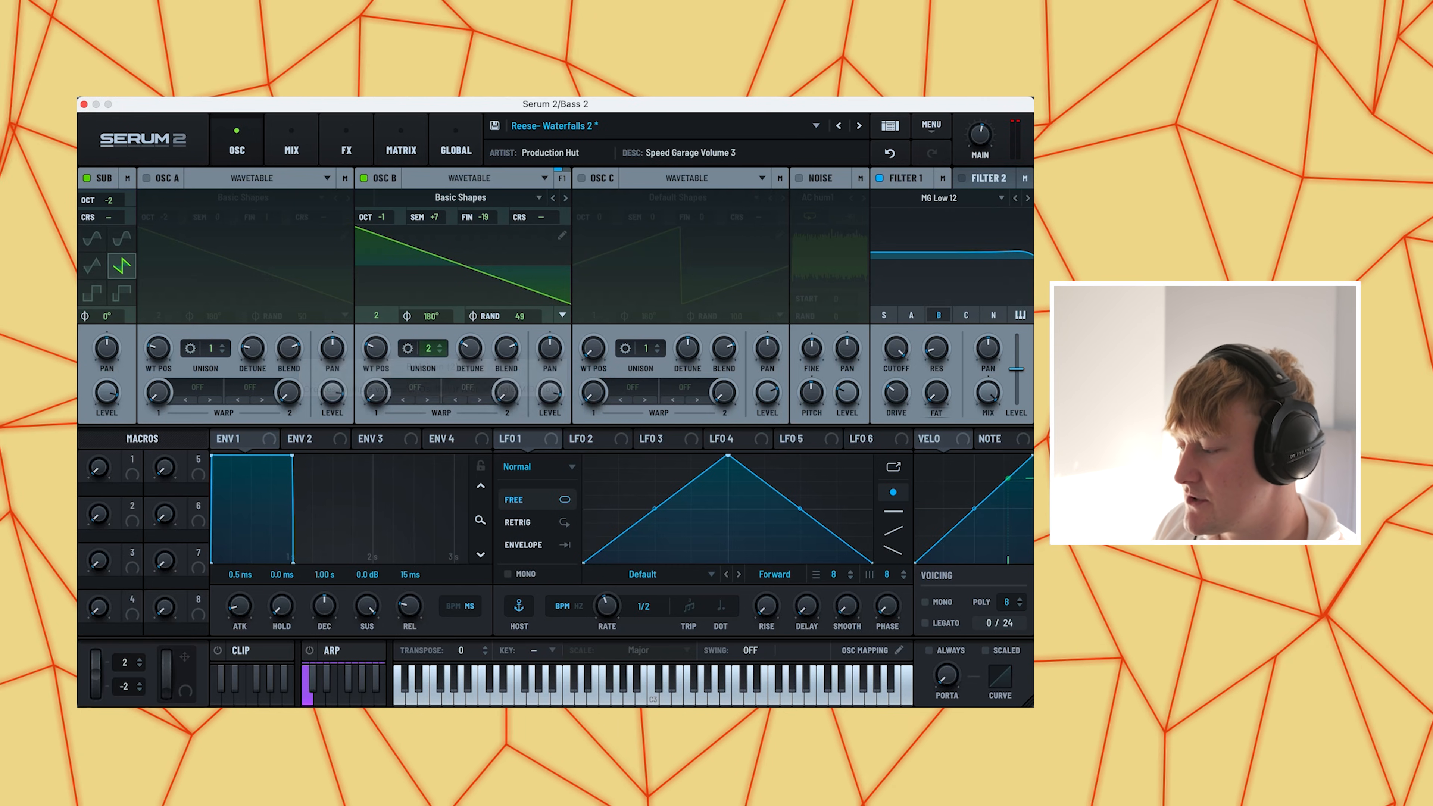
{"action": "left_click", "coordinate": [461, 362]}
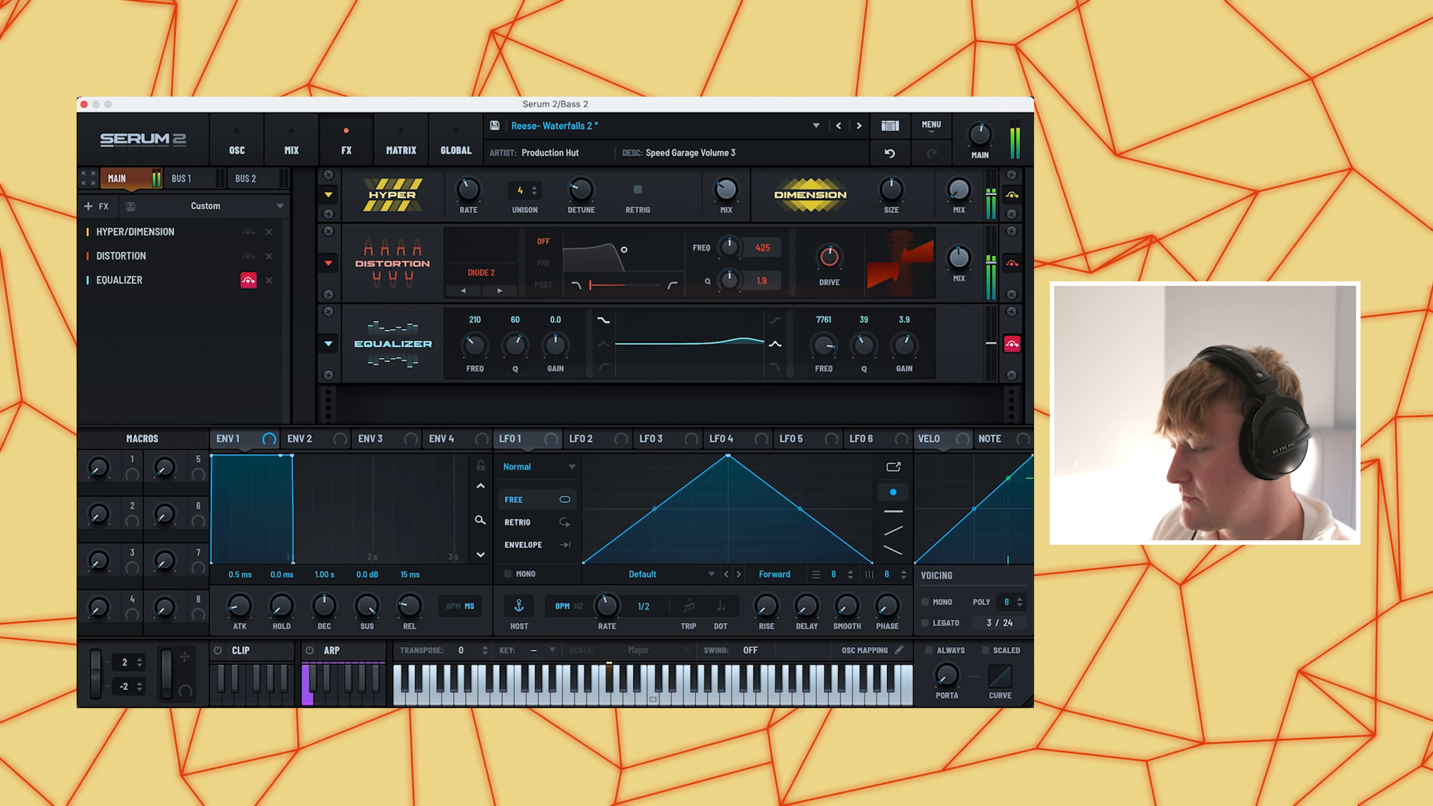
Step: Set the Distortion type to Diode 2 and re-enable the bypassed Equalizer in the effects chain
{"action": "left_click", "coordinate": [481, 273]}
{"action": "left_click", "coordinate": [481, 272]}
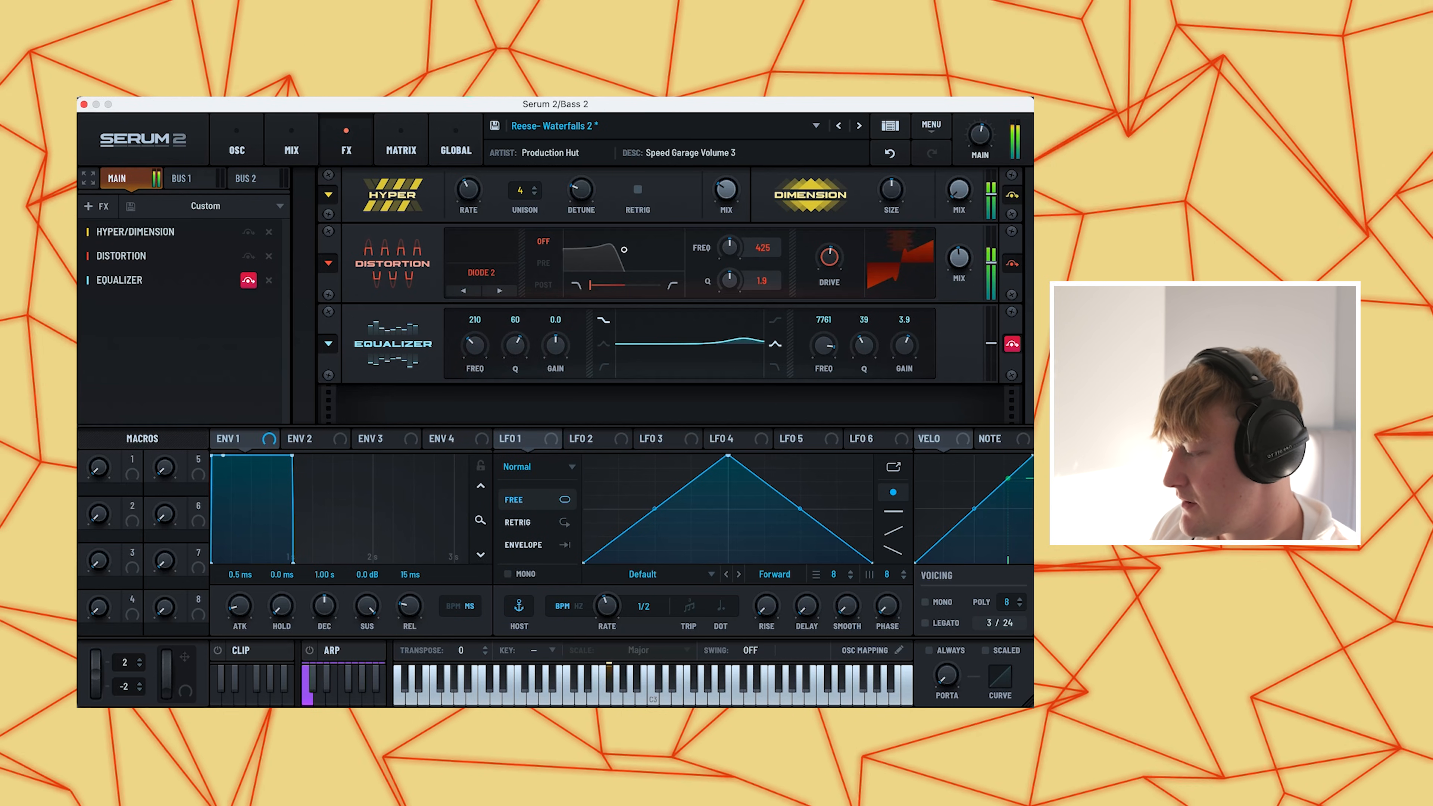
{"action": "left_click", "coordinate": [1013, 344]}
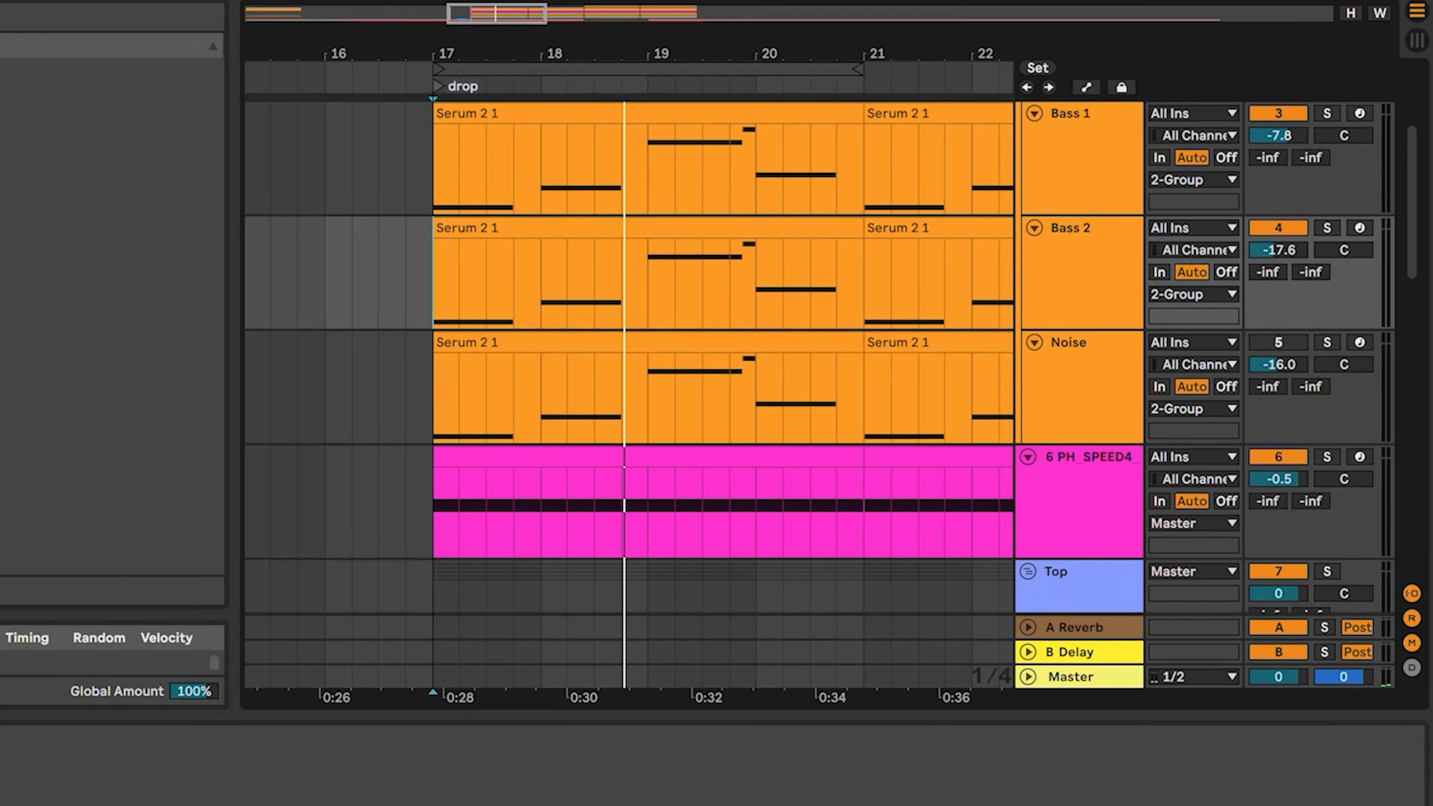
Step: Unmute the Noise track, toggle its solo, and play back the drop
{"action": "left_click", "coordinate": [1314, 310]}
{"action": "left_click", "coordinate": [1349, 310]}
{"action": "key", "text": "space"}
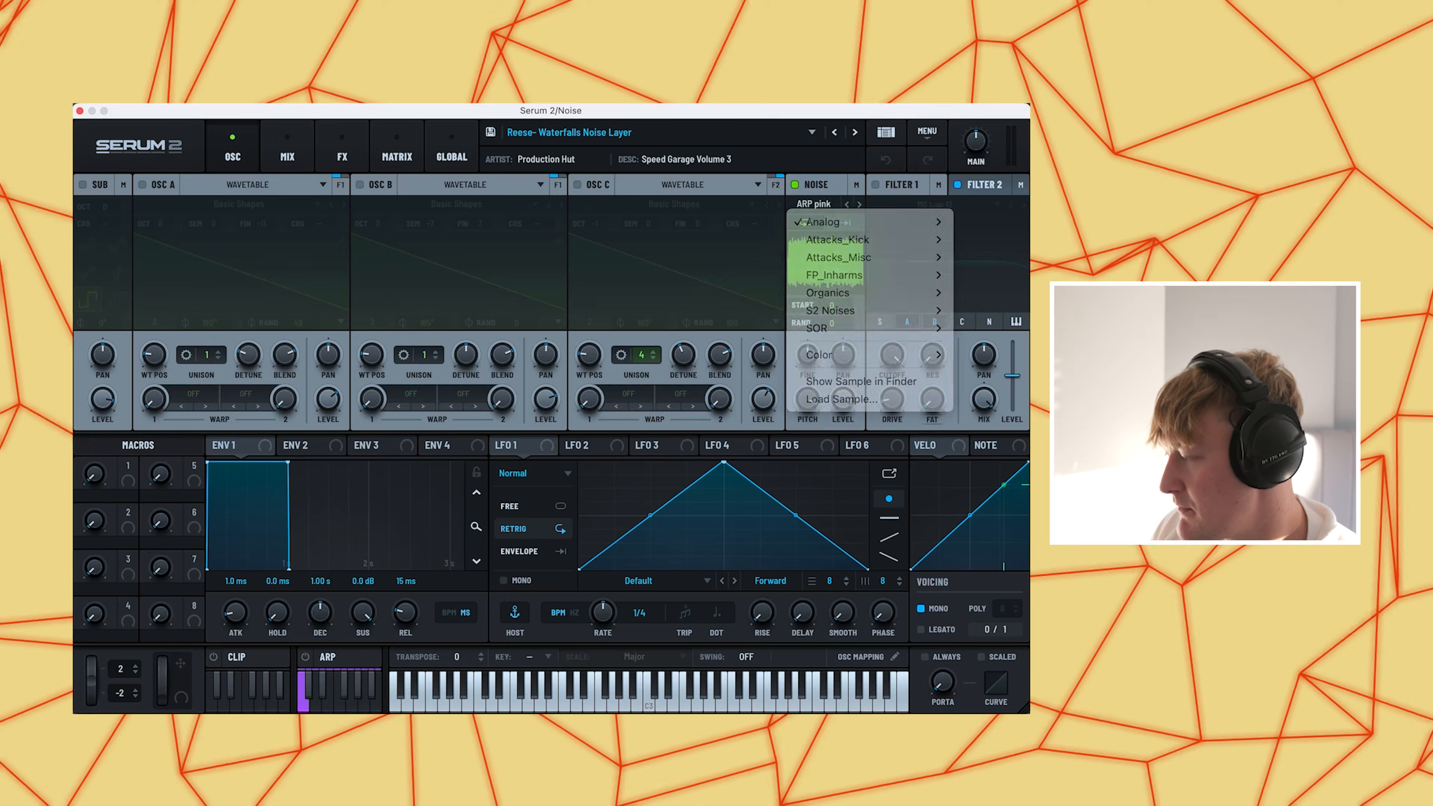
Step: Load the ARP pink sample from the Analog category into the Noise layer's noise oscillator and review its effects chain
{"action": "left_click", "coordinate": [927, 132]}
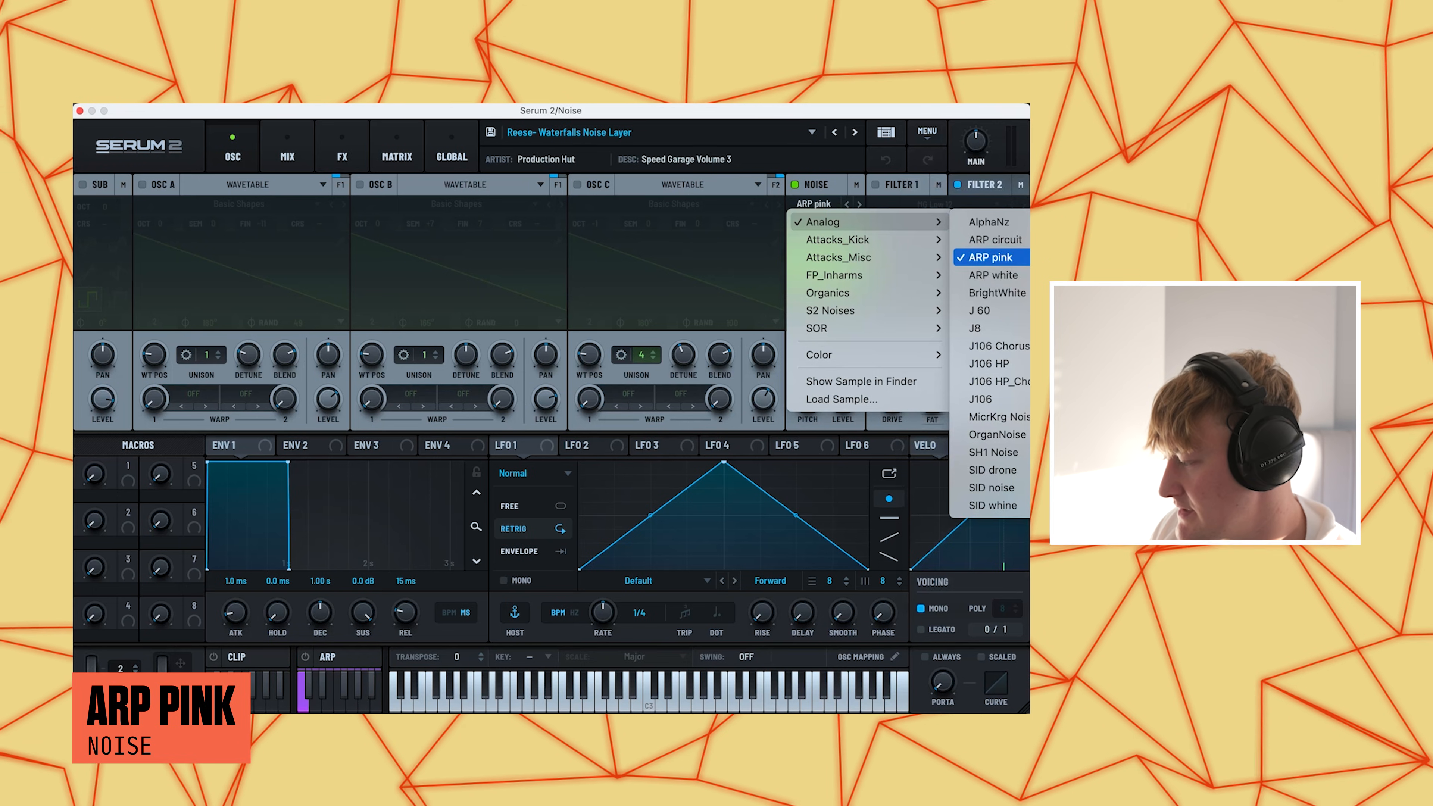
{"action": "left_click", "coordinate": [991, 257]}
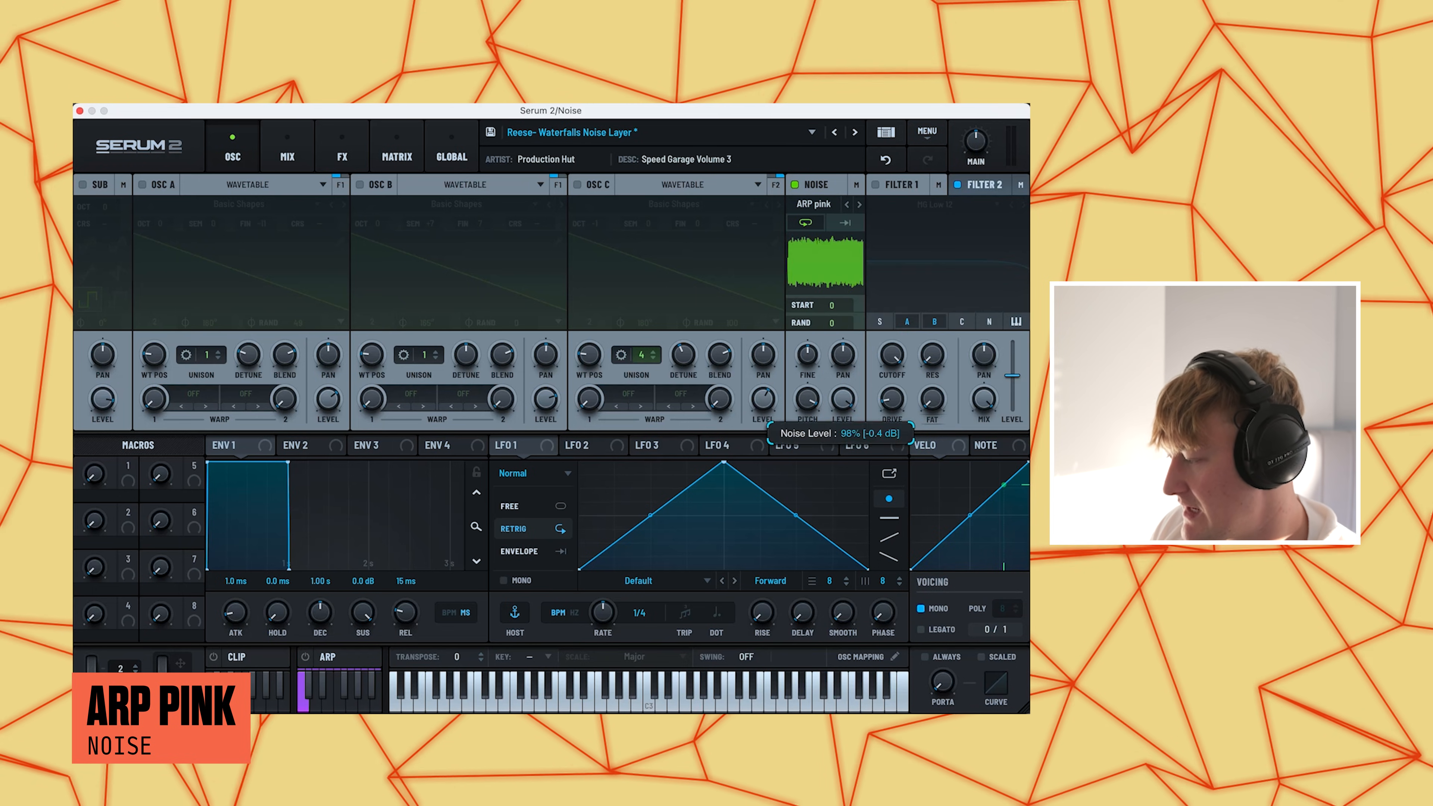
{"action": "left_click", "coordinate": [342, 157]}
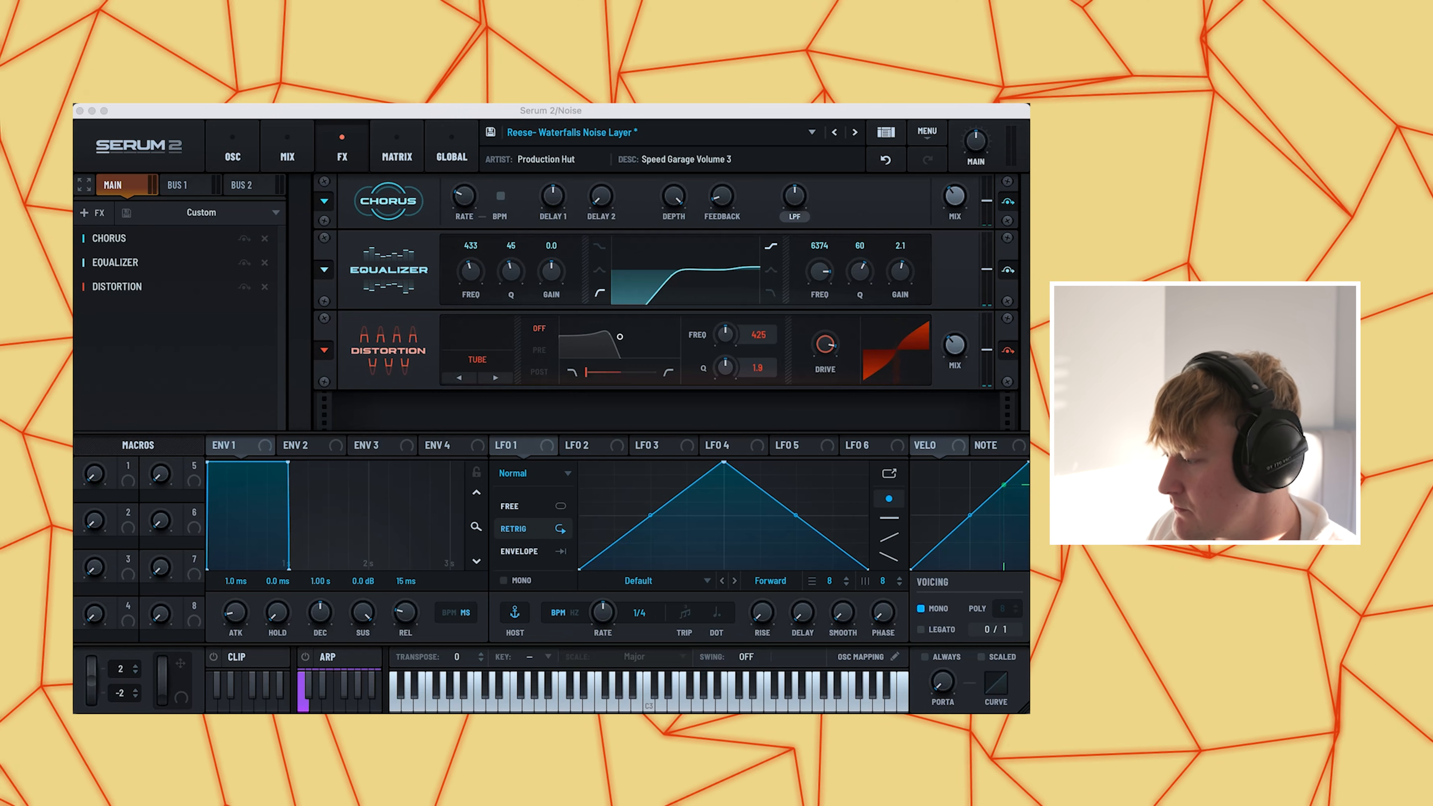
{"action": "left_click", "coordinate": [232, 146]}
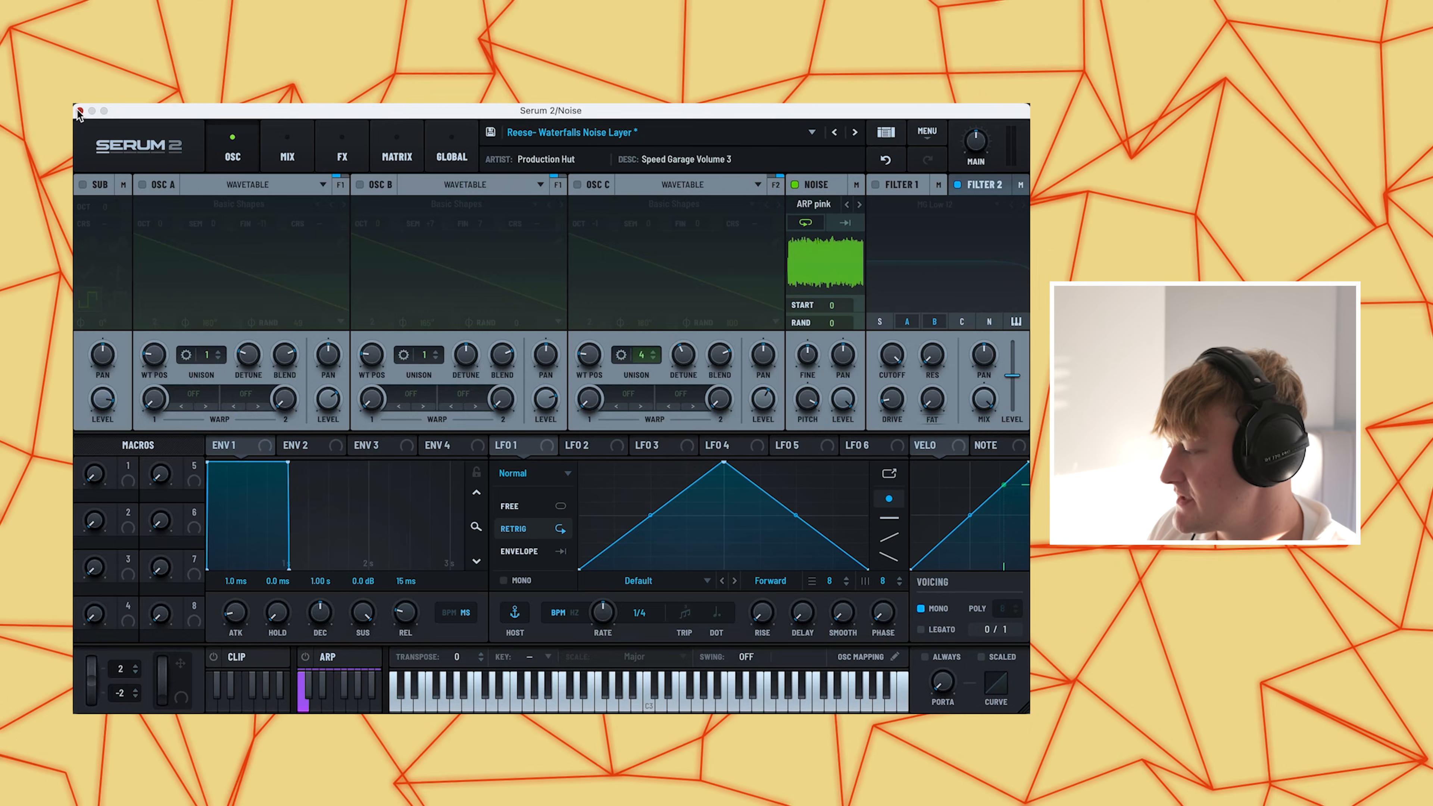
{"action": "left_click", "coordinate": [79, 111]}
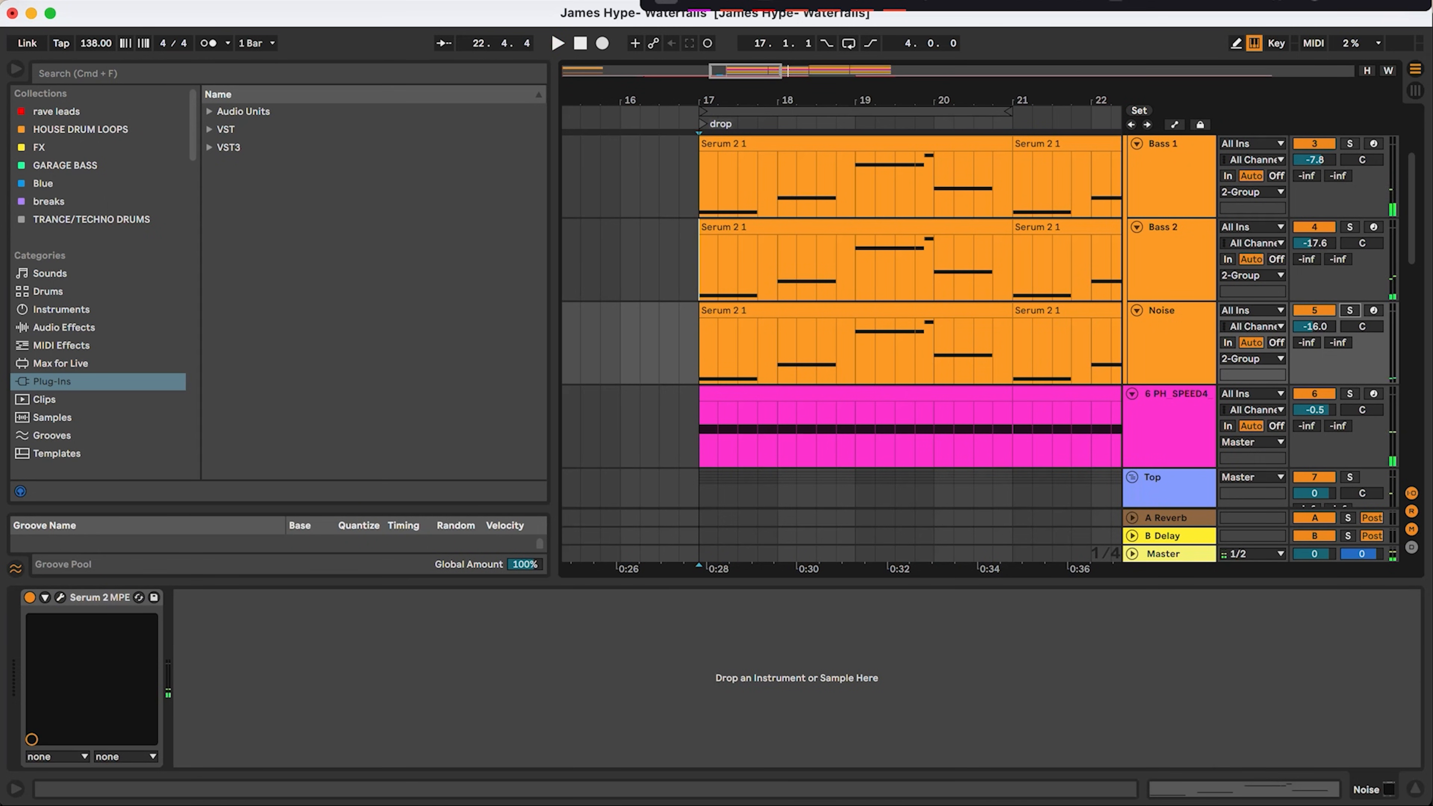
Step: Select the Bass 1 track and raise the Filter 1 cutoff in its synth
{"action": "left_click", "coordinate": [1172, 164]}
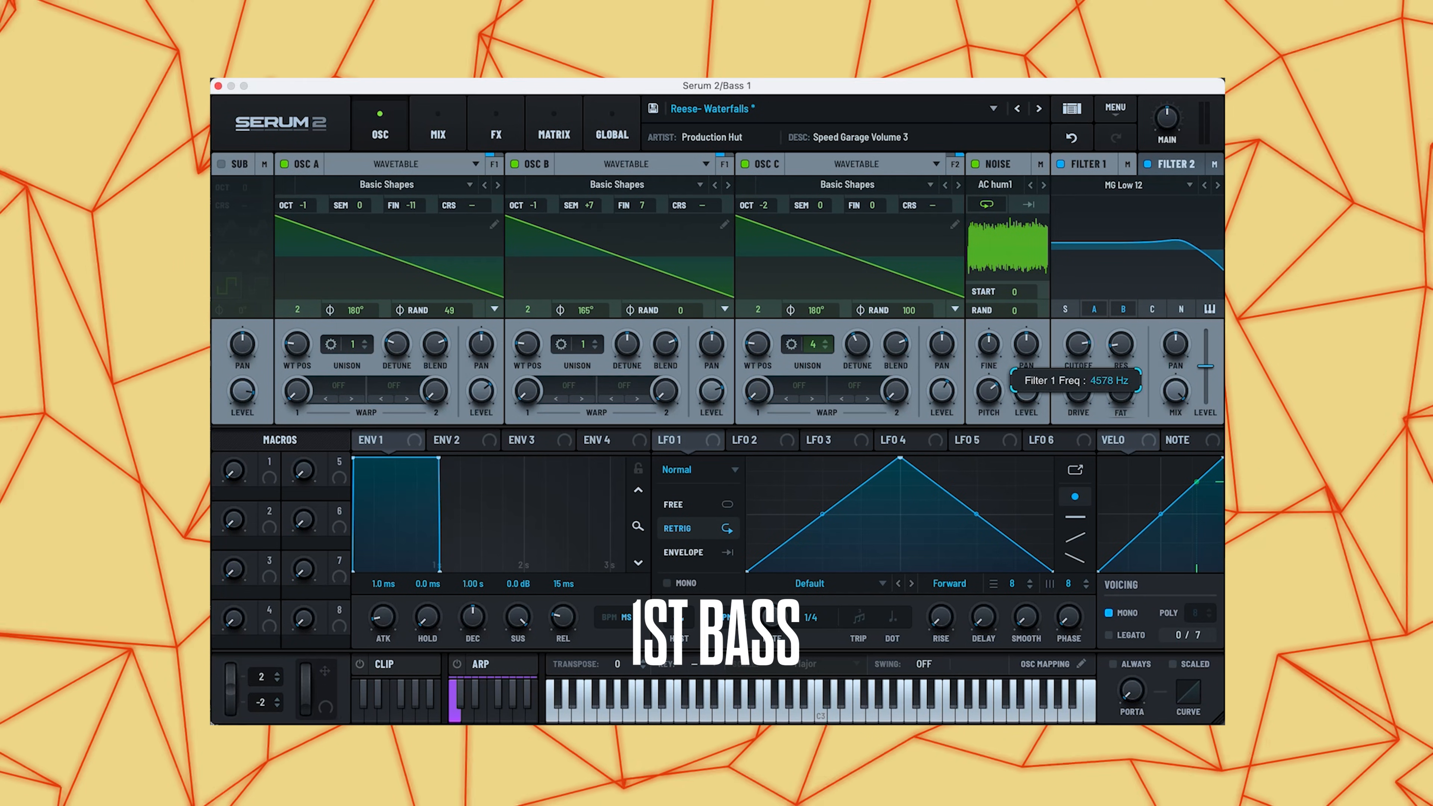
{"action": "mouse_move", "coordinate": [1078, 343]}
{"action": "left_mouse_down"}
{"action": "mouse_move", "coordinate": [1078, 375]}
{"action": "mouse_move", "coordinate": [1078, 328]}
{"action": "left_mouse_up"}
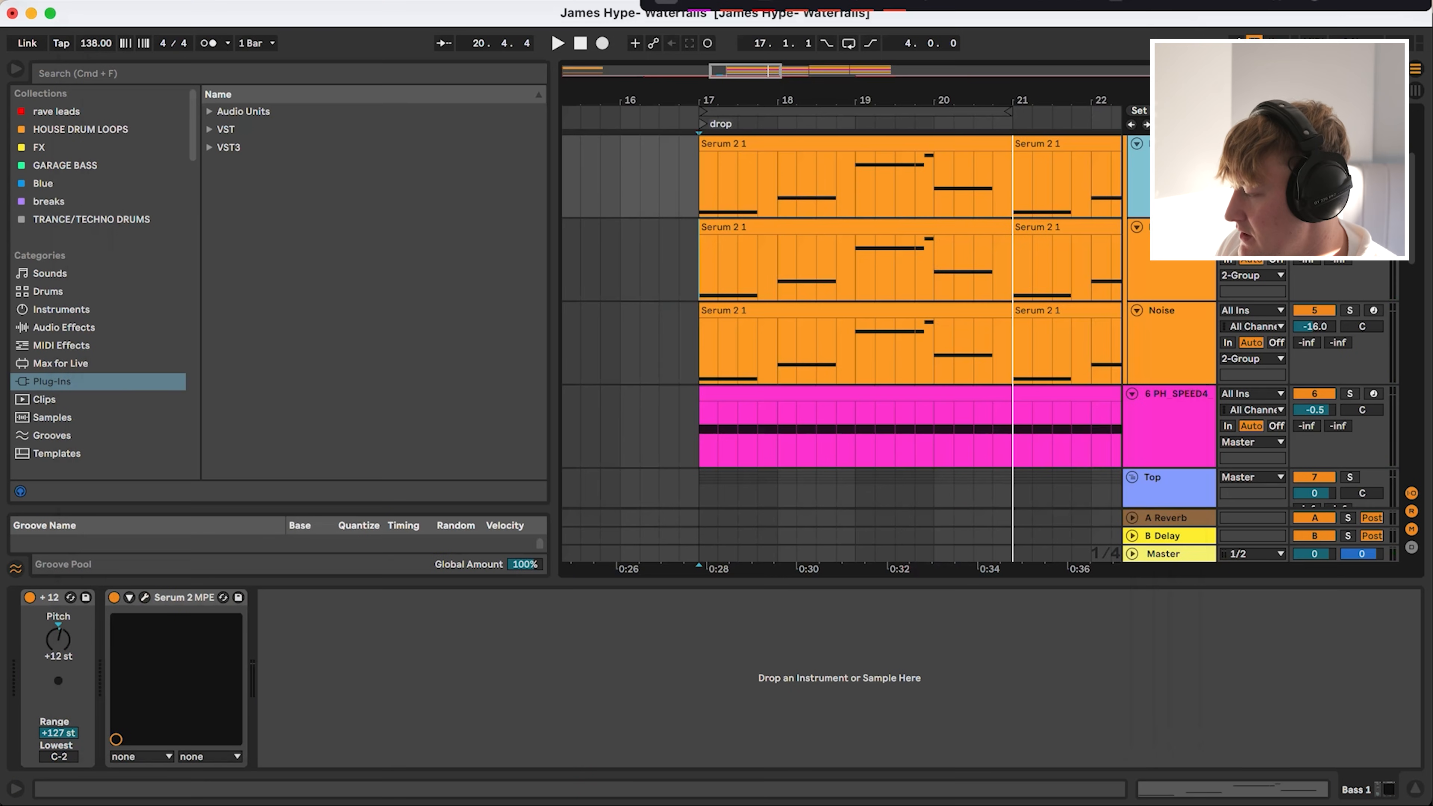
Step: Open Kickstart 2 on the 2-Group track and compare the drop with its mix at 0% and at 100%
{"action": "scroll", "coordinate": [926, 322], "scroll_direction": "up", "scroll_amount": 4}
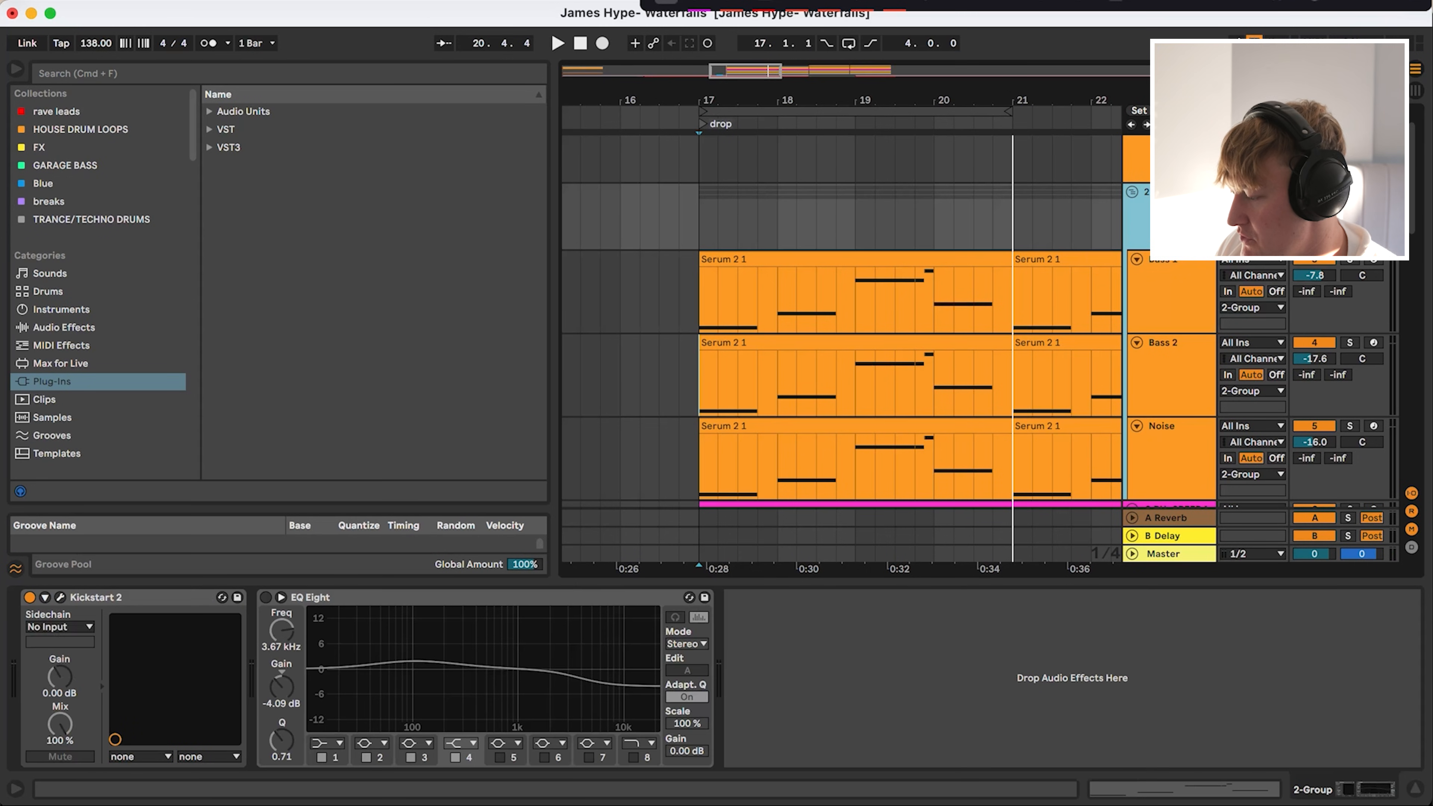
{"action": "left_click", "coordinate": [60, 597]}
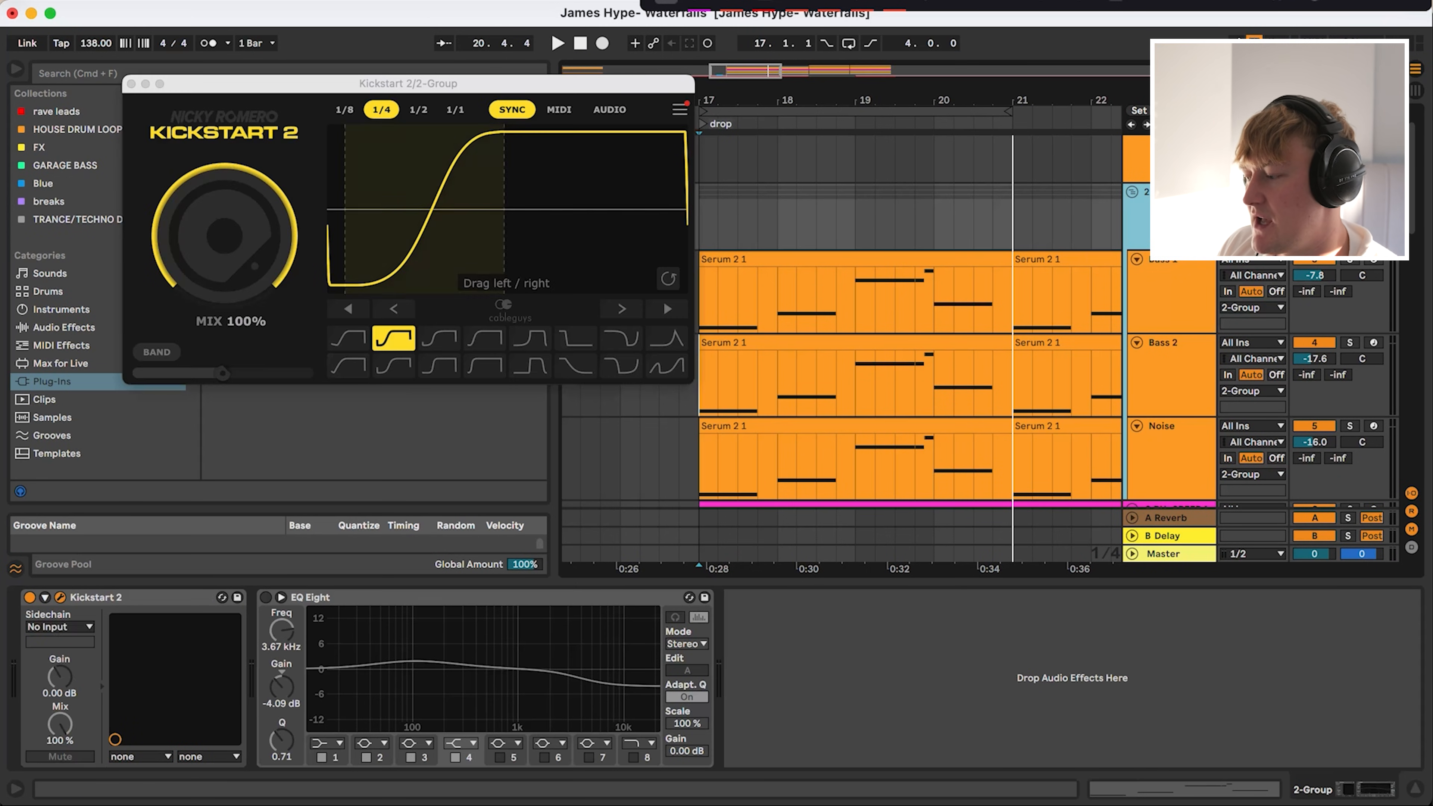
{"action": "left_click", "coordinate": [225, 236]}
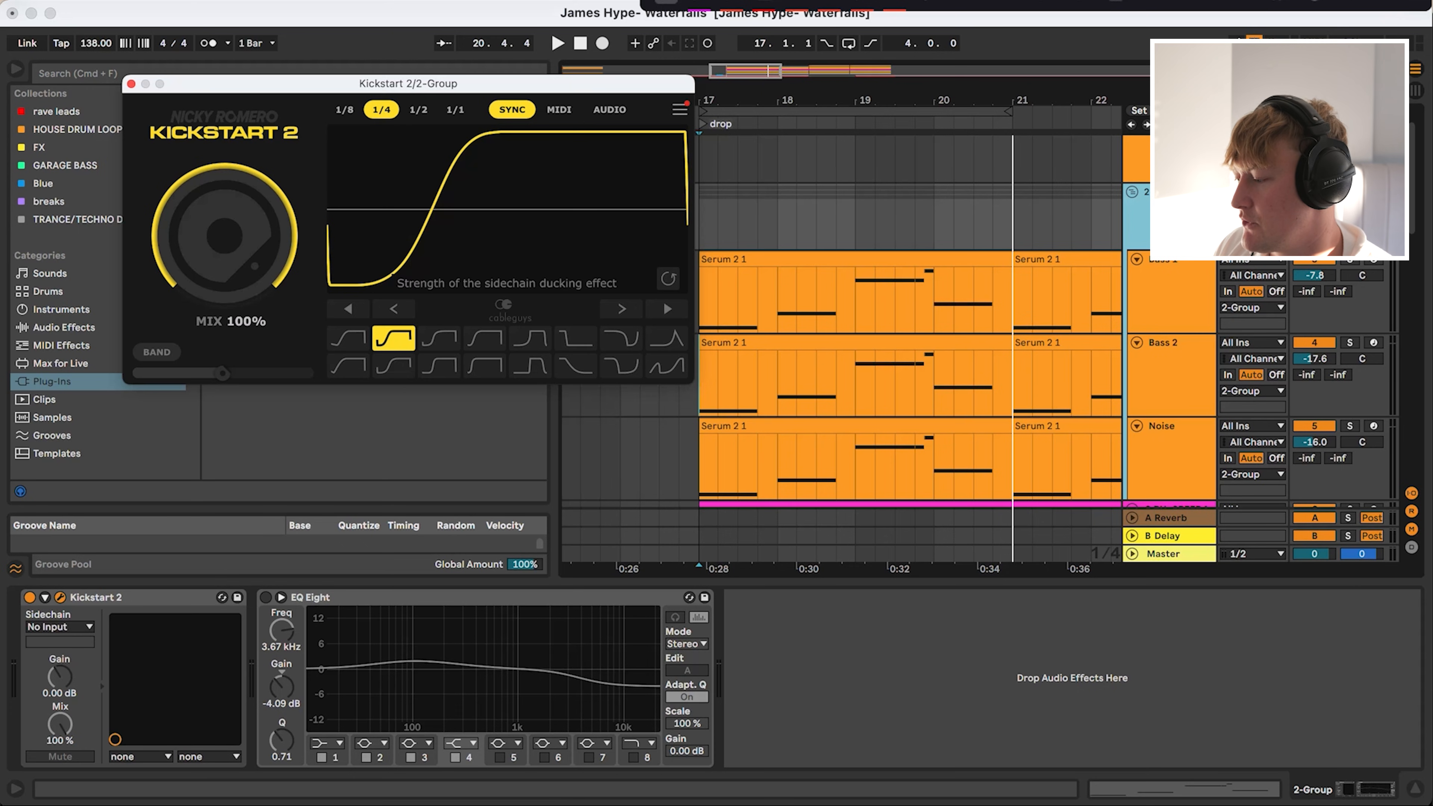
{"action": "left_click_drag", "start_coordinate": [251, 240], "coordinate": [252, 362]}
{"action": "key", "text": "space"}
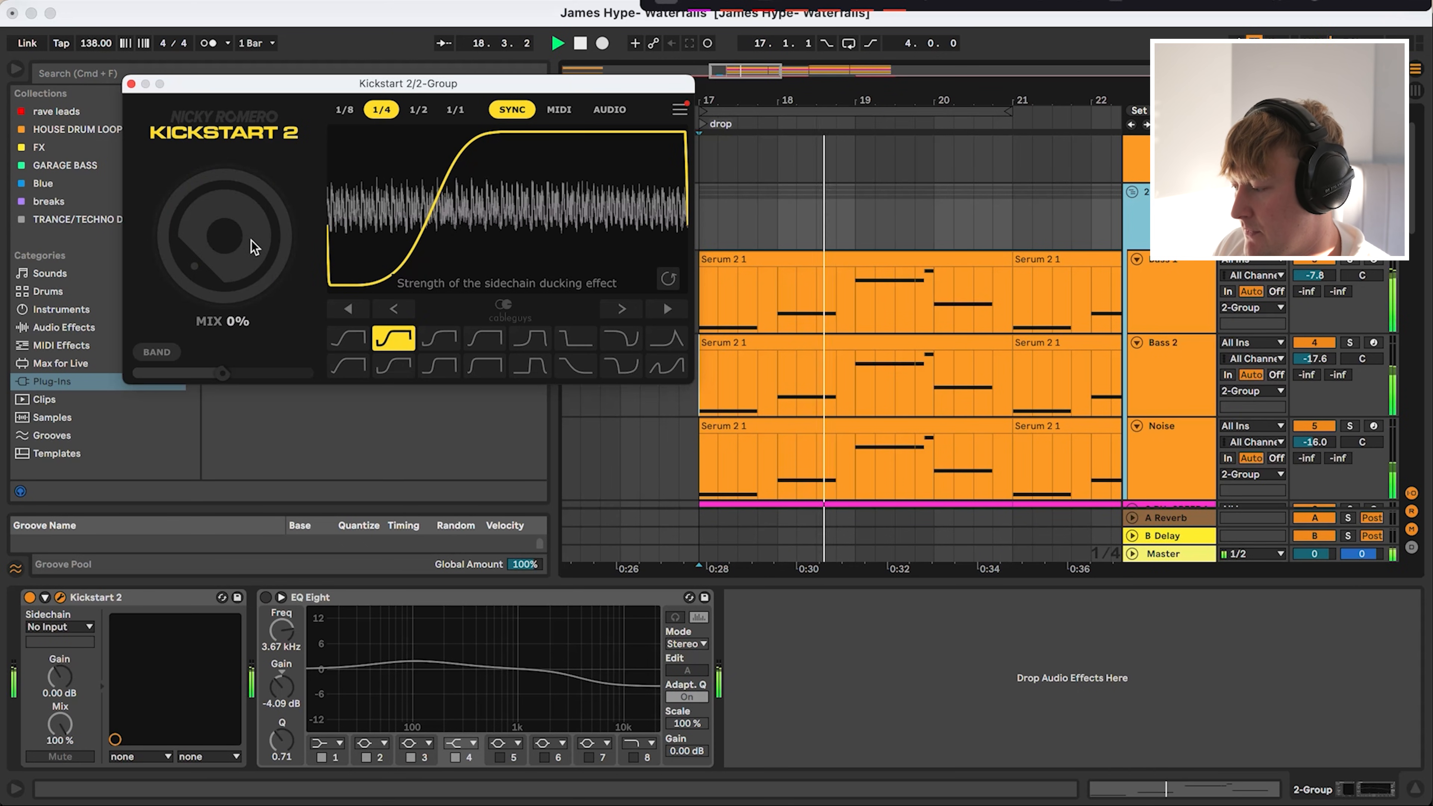
{"action": "key", "text": "space"}
{"action": "left_click_drag", "start_coordinate": [250, 240], "coordinate": [251, 119]}
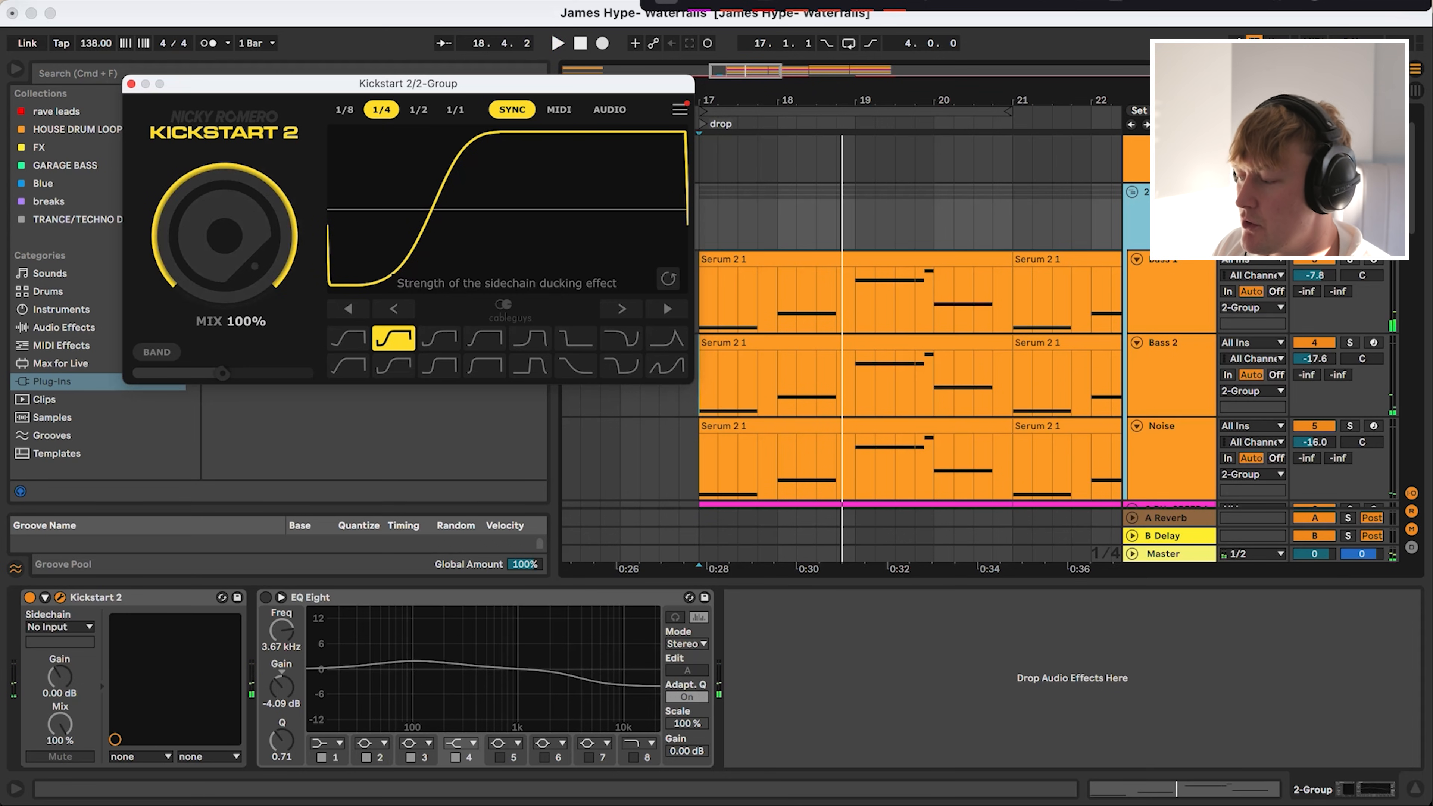
{"action": "key", "text": "space"}
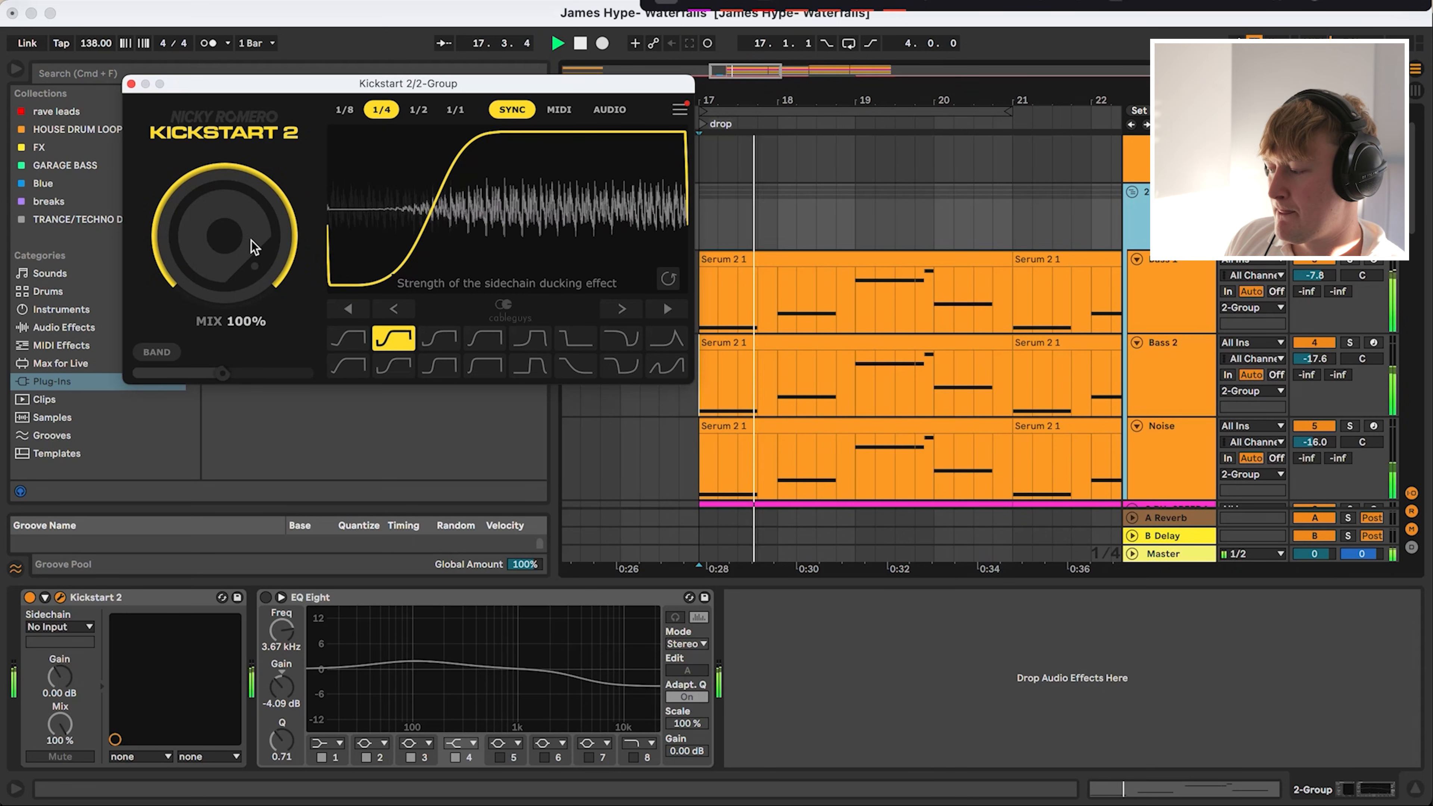
{"action": "key", "text": "space"}
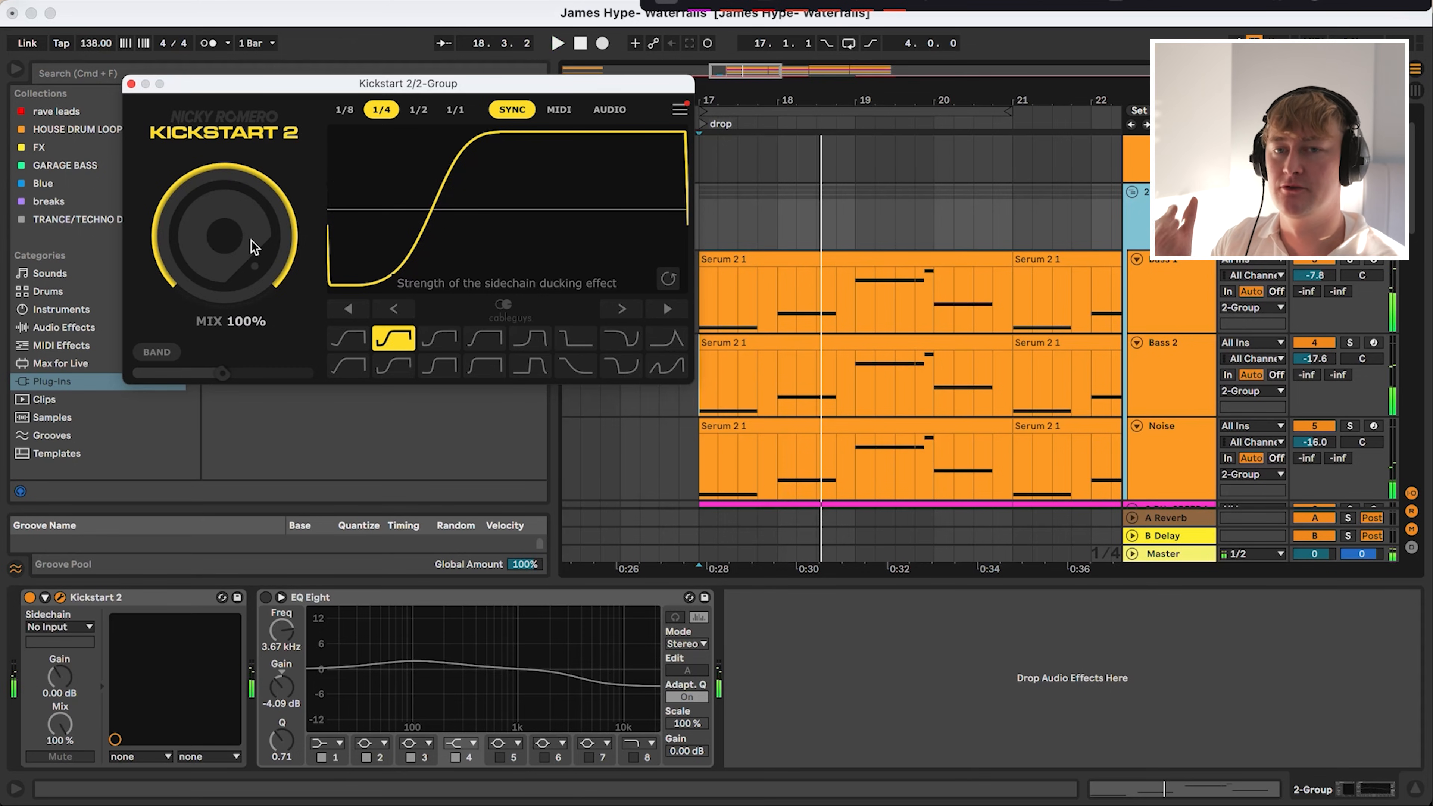
Step: Lower the Kickstart 2 mix and examine the opening F#1 note in the Bass 1 drop clip
{"action": "left_click_drag", "start_coordinate": [253, 245], "coordinate": [253, 361]}
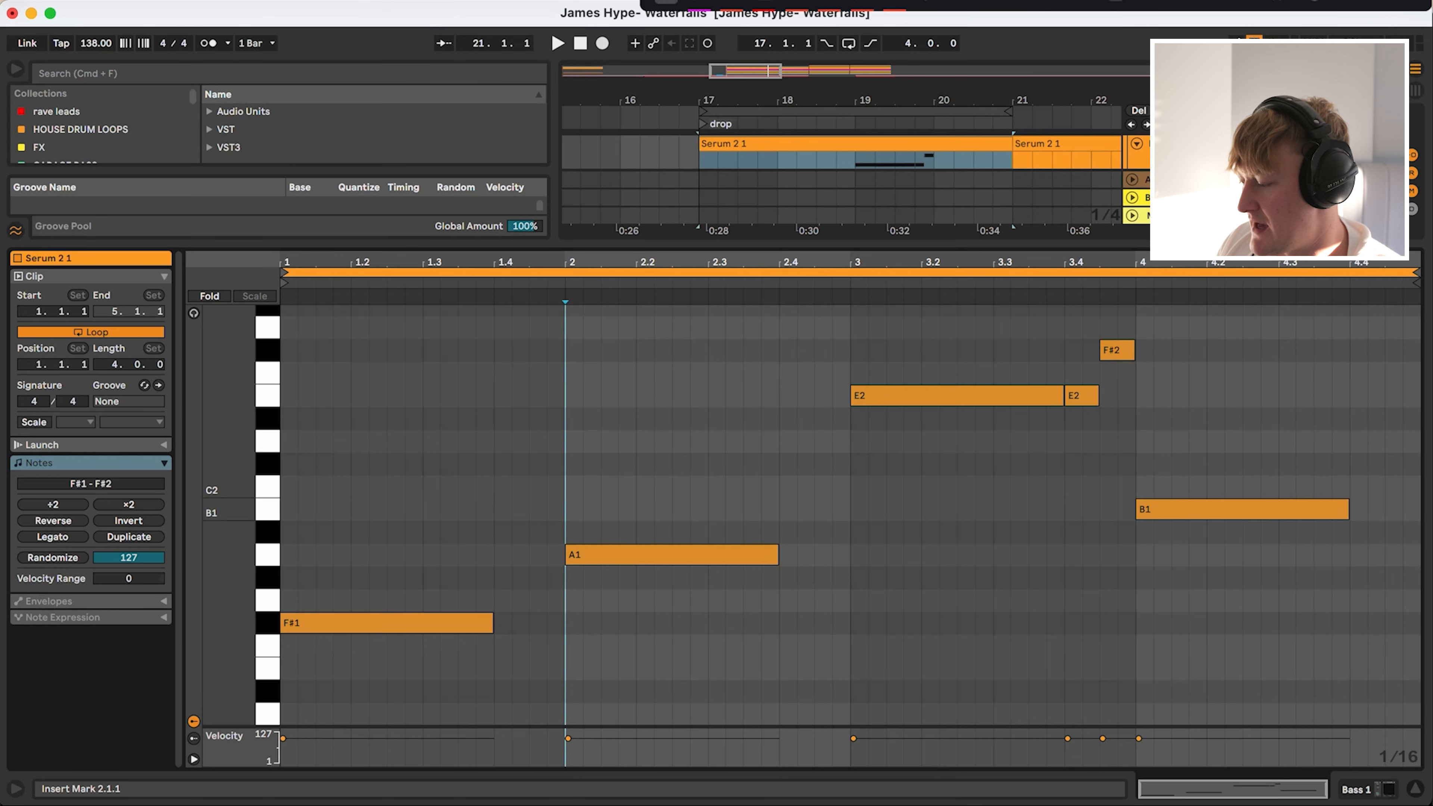
{"action": "left_click", "coordinate": [387, 623]}
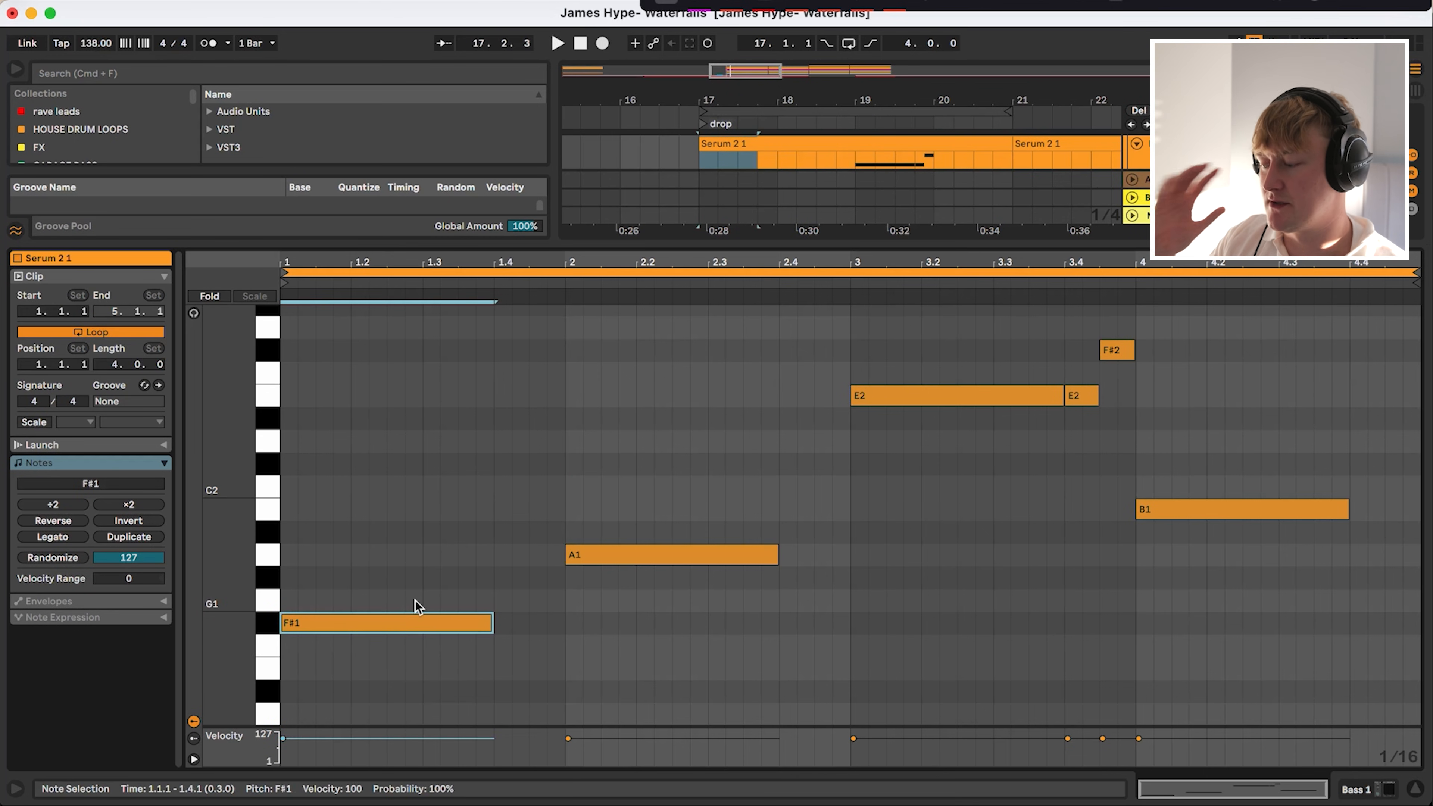
{"action": "key", "text": "shift+Tab"}
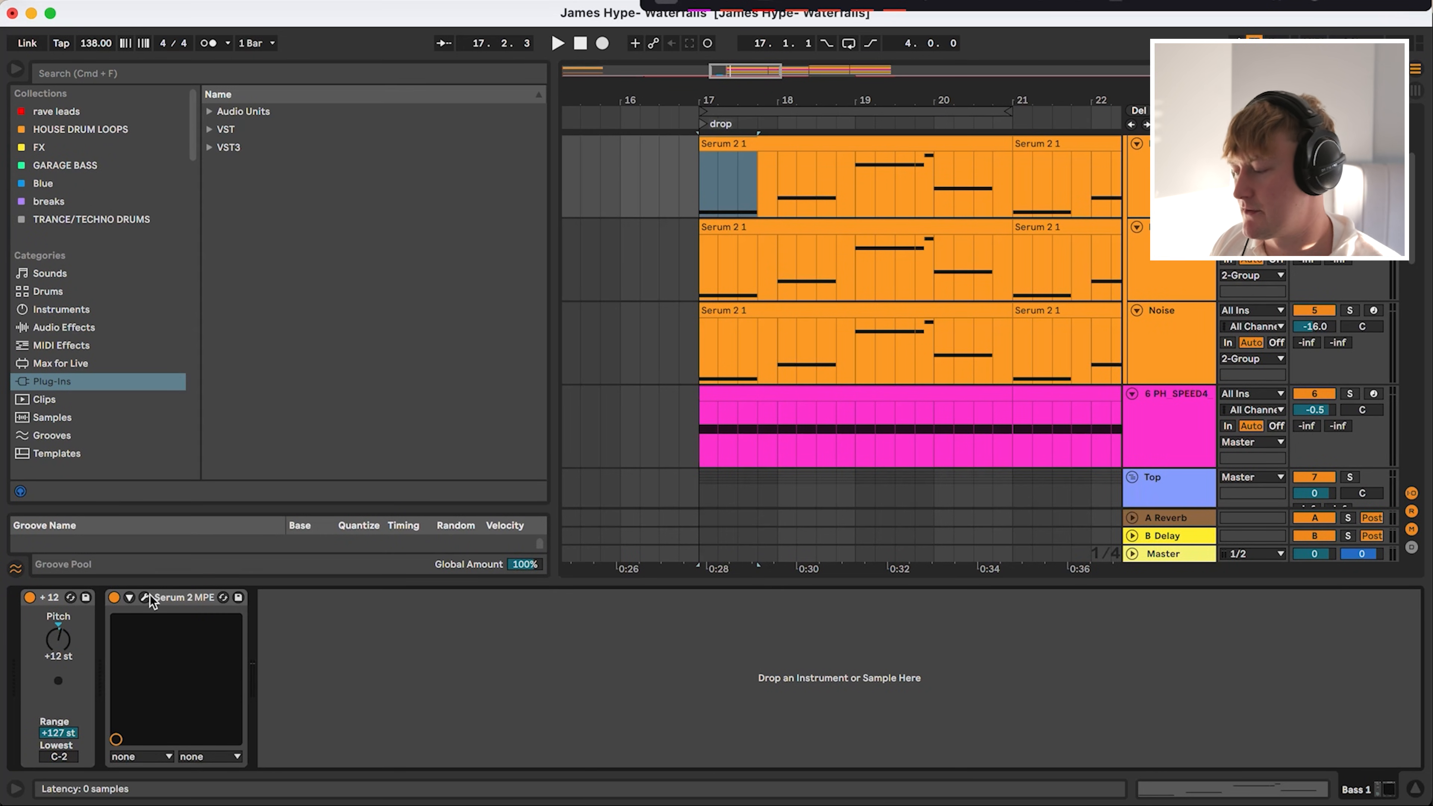
Step: Raise the Kickstart 2 mix to 100% during playback, close the plugin, and play the looped drop with the kick
{"action": "scroll", "coordinate": [1177, 175], "scroll_direction": "up", "scroll_amount": 2}
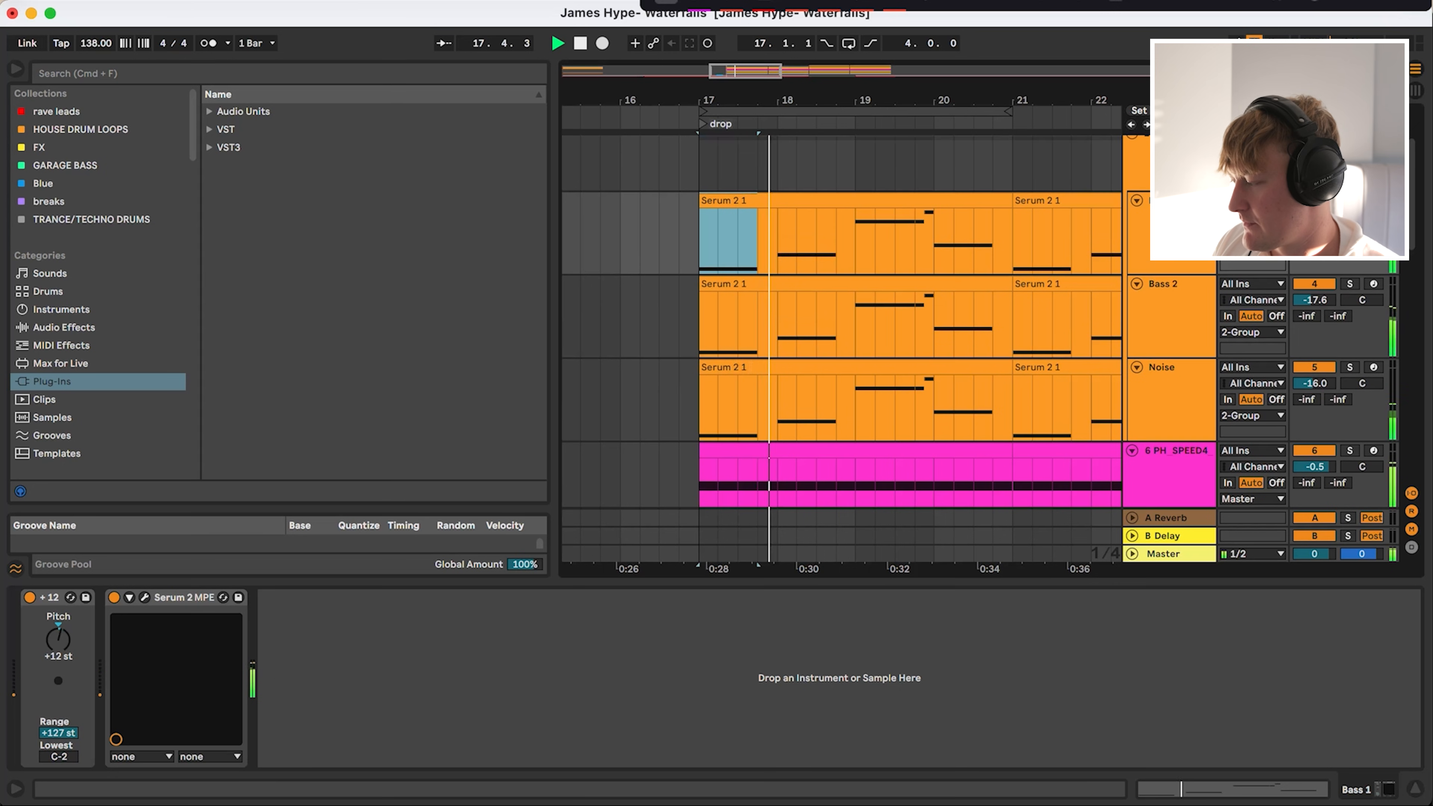
{"action": "left_click", "coordinate": [1176, 164]}
{"action": "key", "text": "space"}
{"action": "left_click_drag", "start_coordinate": [224, 236], "coordinate": [225, 124]}
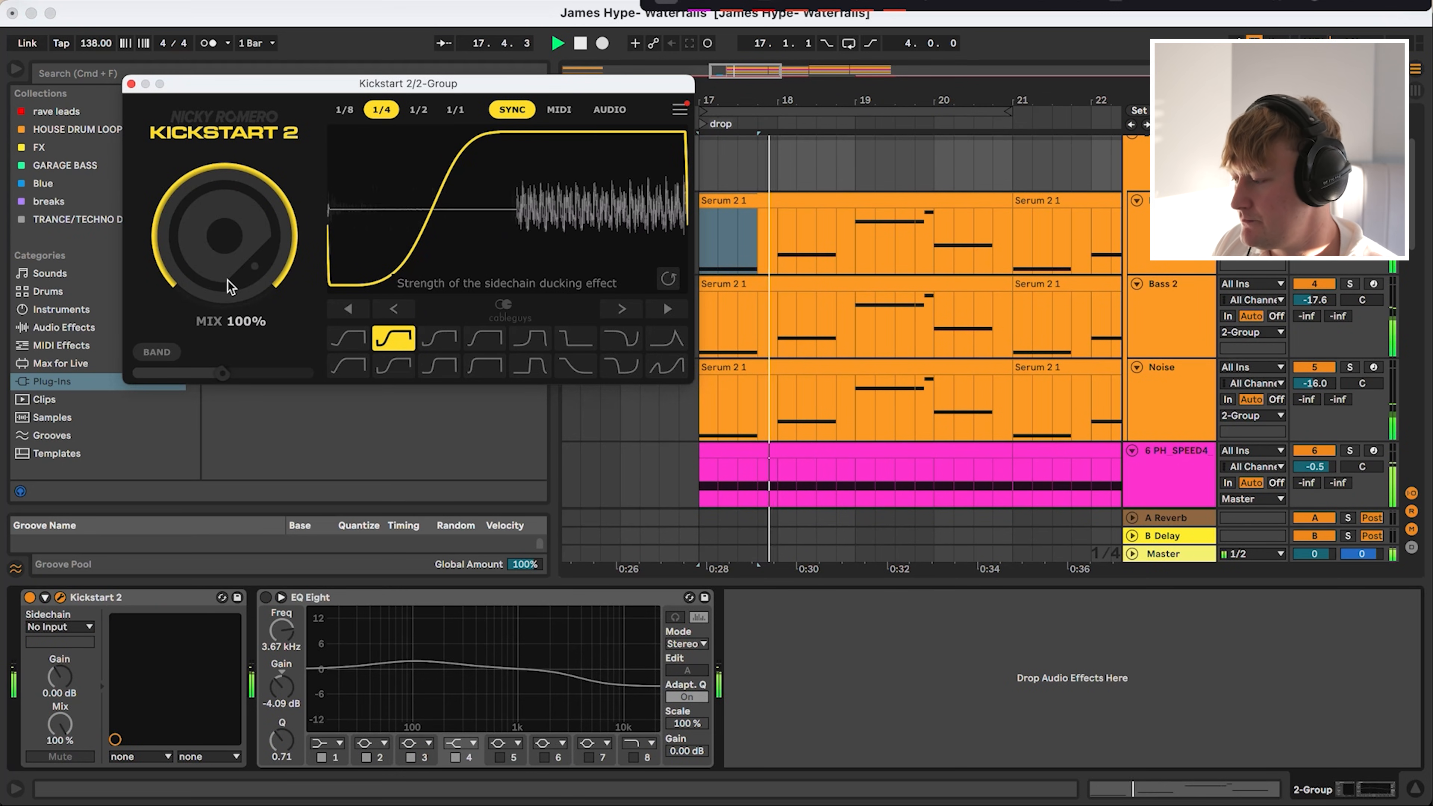
{"action": "left_click", "coordinate": [131, 84]}
{"action": "key", "text": "space"}
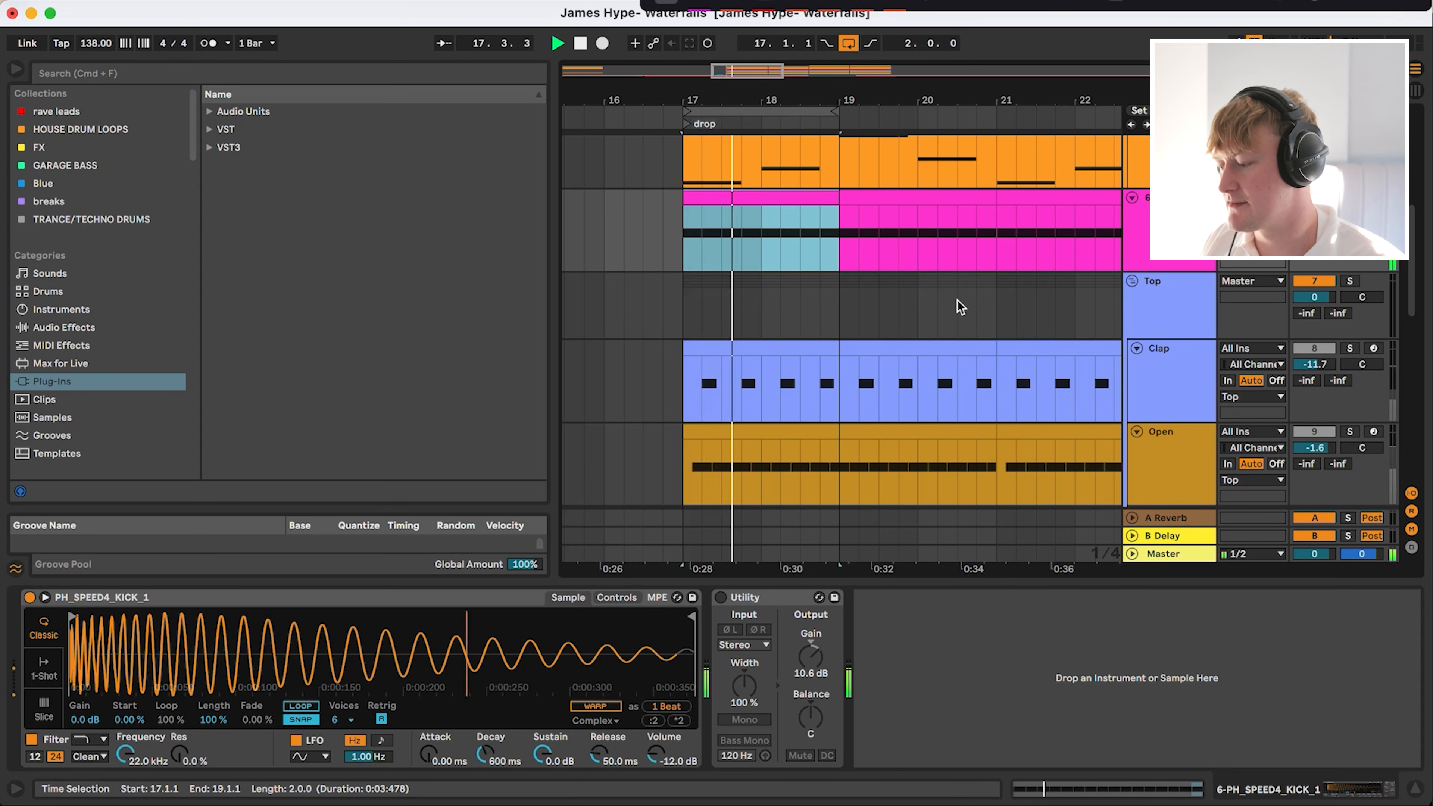
{"action": "key", "text": "space"}
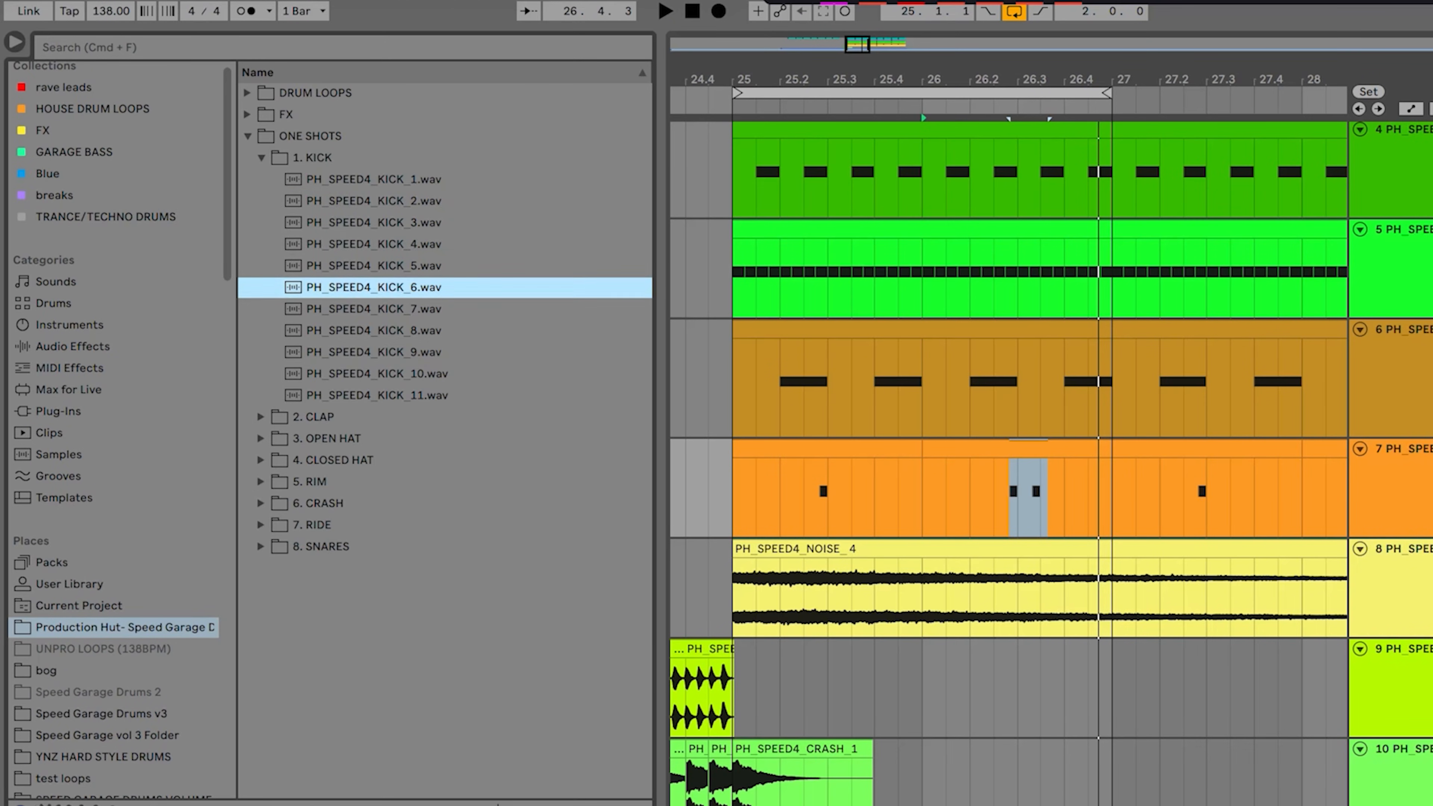
Step: Browse the kick one shots and the 138BPM top loops in the drum sample folder, stepping down from PH_SPEED4_TOP_3.wav
{"action": "left_click", "coordinate": [384, 464]}
{"action": "left_click", "coordinate": [376, 286]}
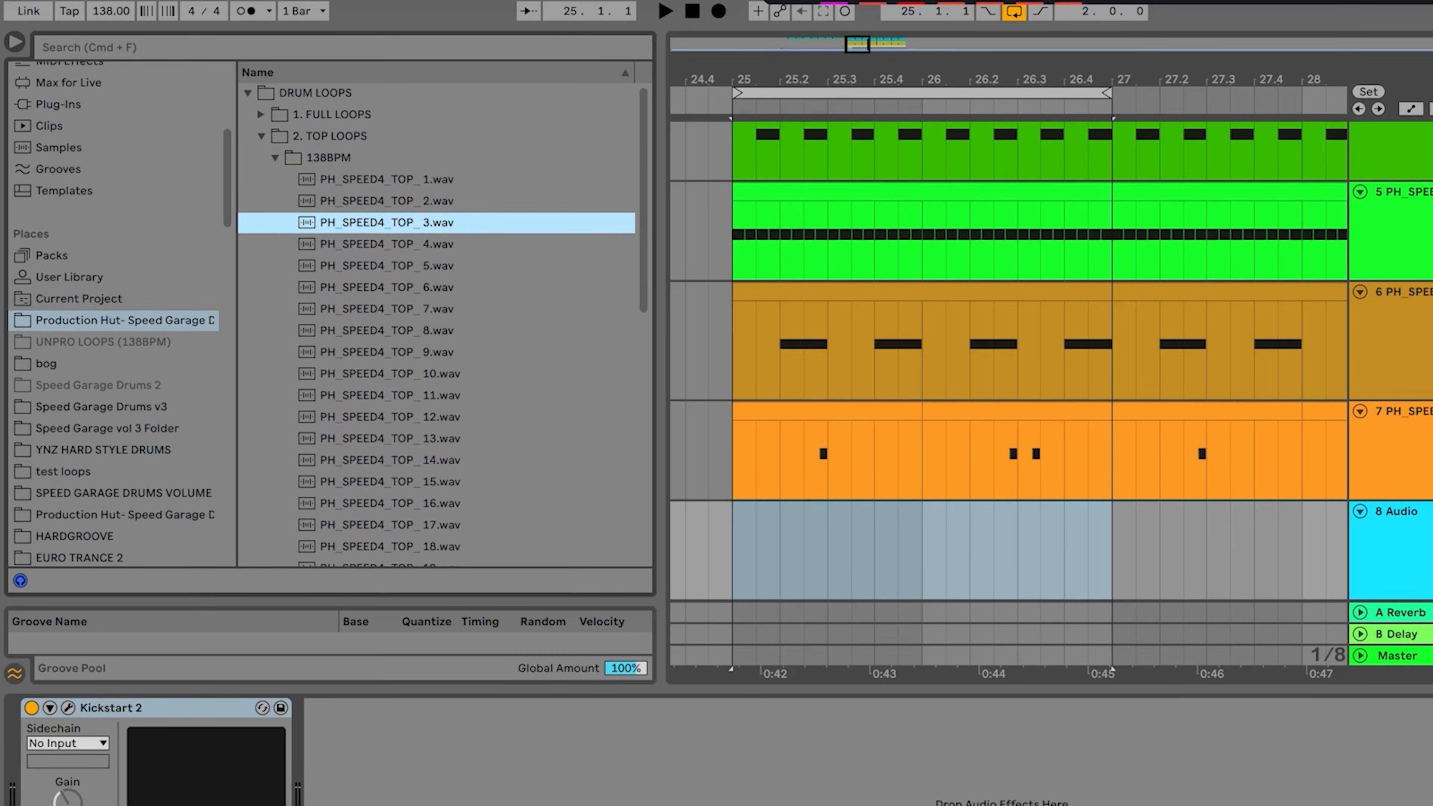
{"action": "key", "text": "Down"}
{"action": "key", "text": "Down"}
{"action": "key", "text": "Down"}
{"action": "key", "text": "Down"}
{"action": "key", "text": "Down"}
{"action": "key", "text": "Down"}
{"action": "key", "text": "Down"}
{"action": "key", "text": "Down"}
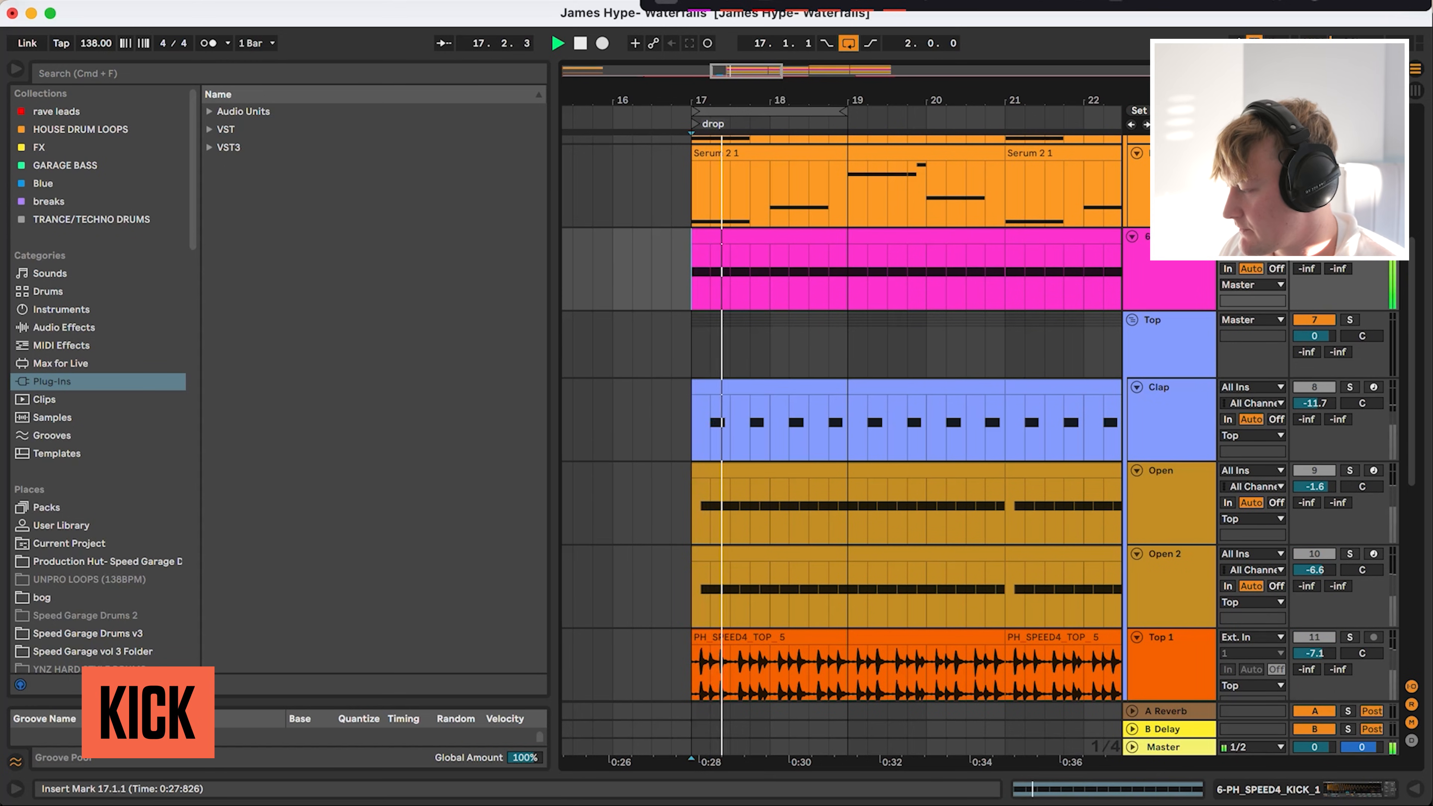
Step: Open the kick clip at the start of the drop and examine its C3 note pattern
{"action": "double_click", "coordinate": [1173, 276]}
{"action": "double_click", "coordinate": [846, 236]}
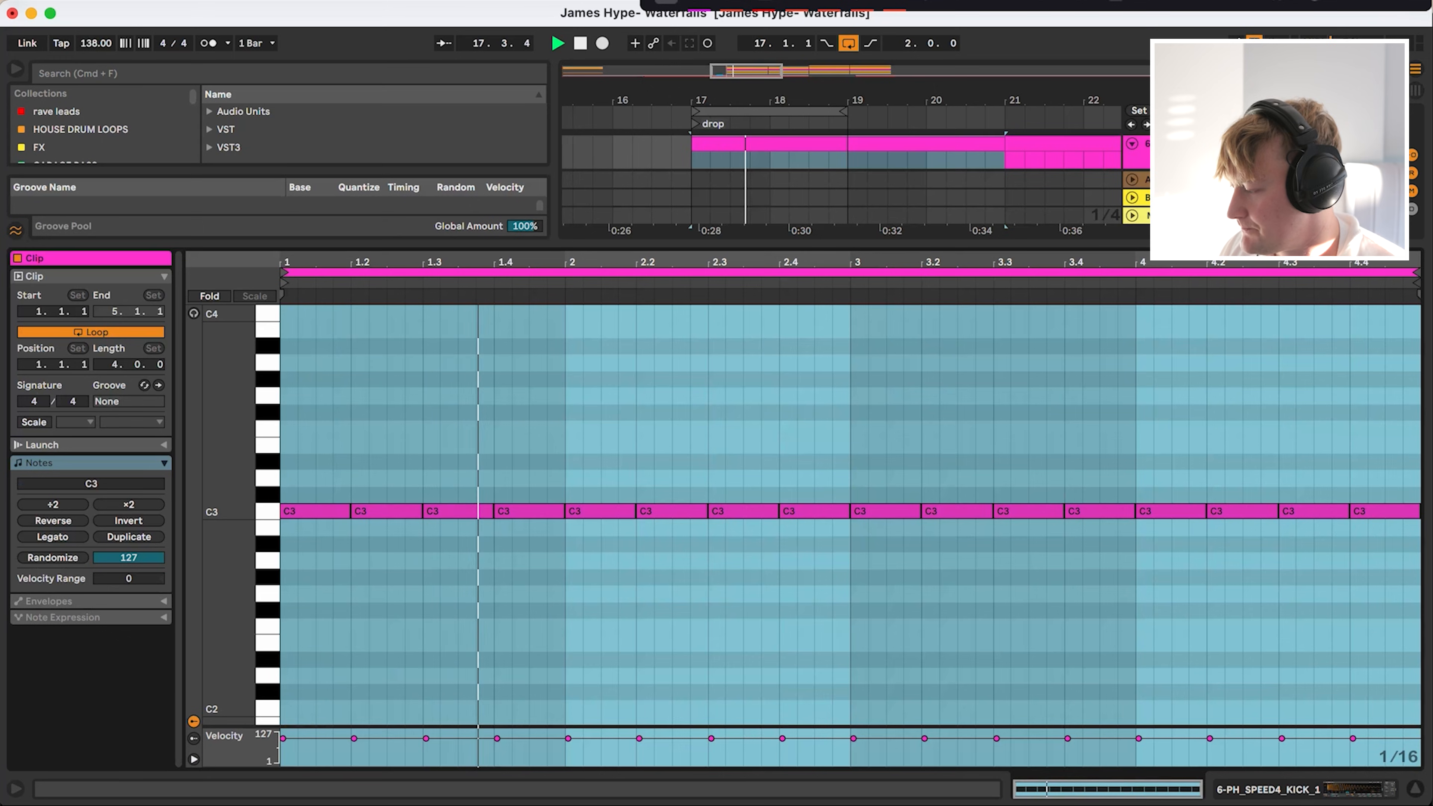
{"action": "key", "text": "alt+super+l"}
Step: Solo the Clap track and open its drop clip to examine the note placement
{"action": "left_click", "coordinate": [1352, 294]}
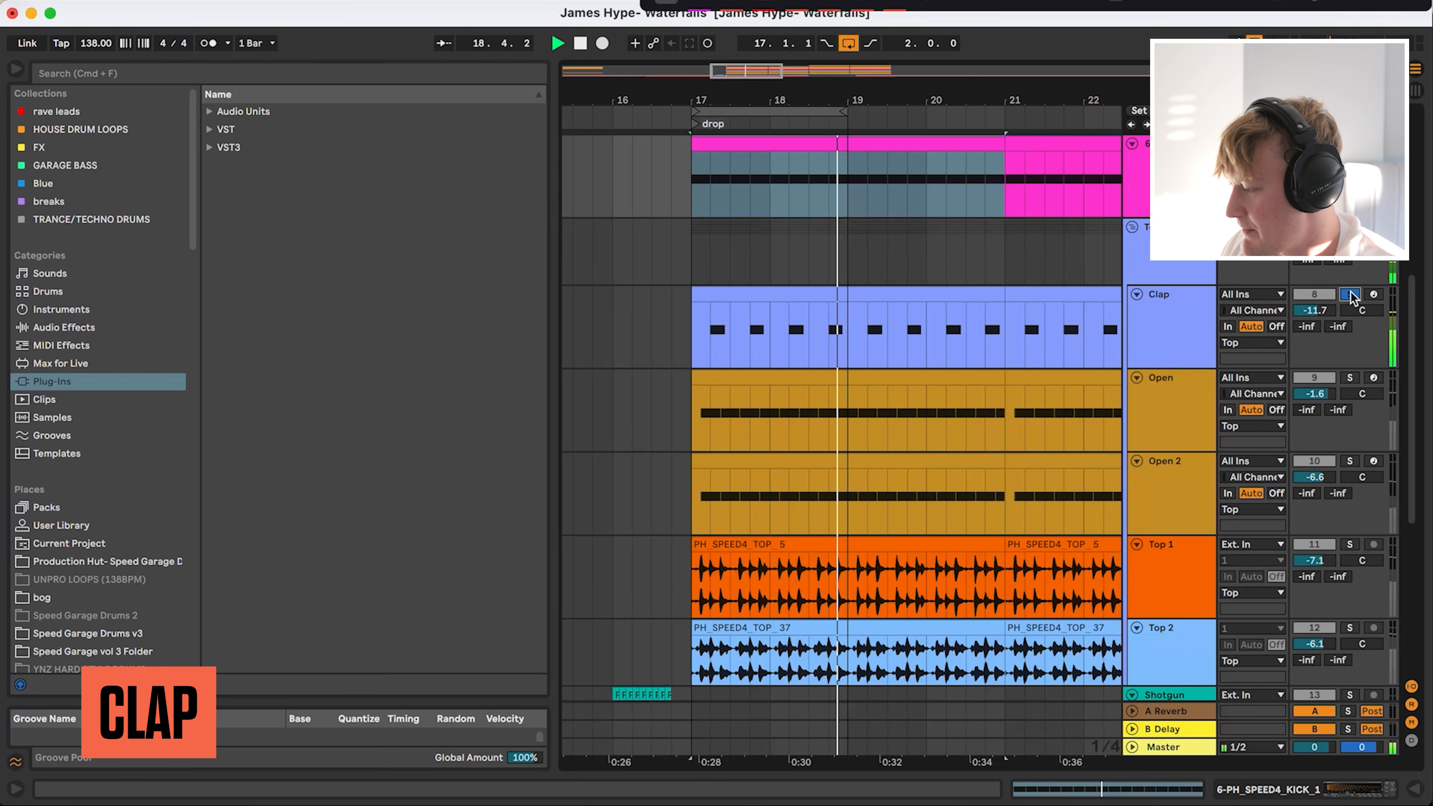
{"action": "double_click", "coordinate": [925, 294]}
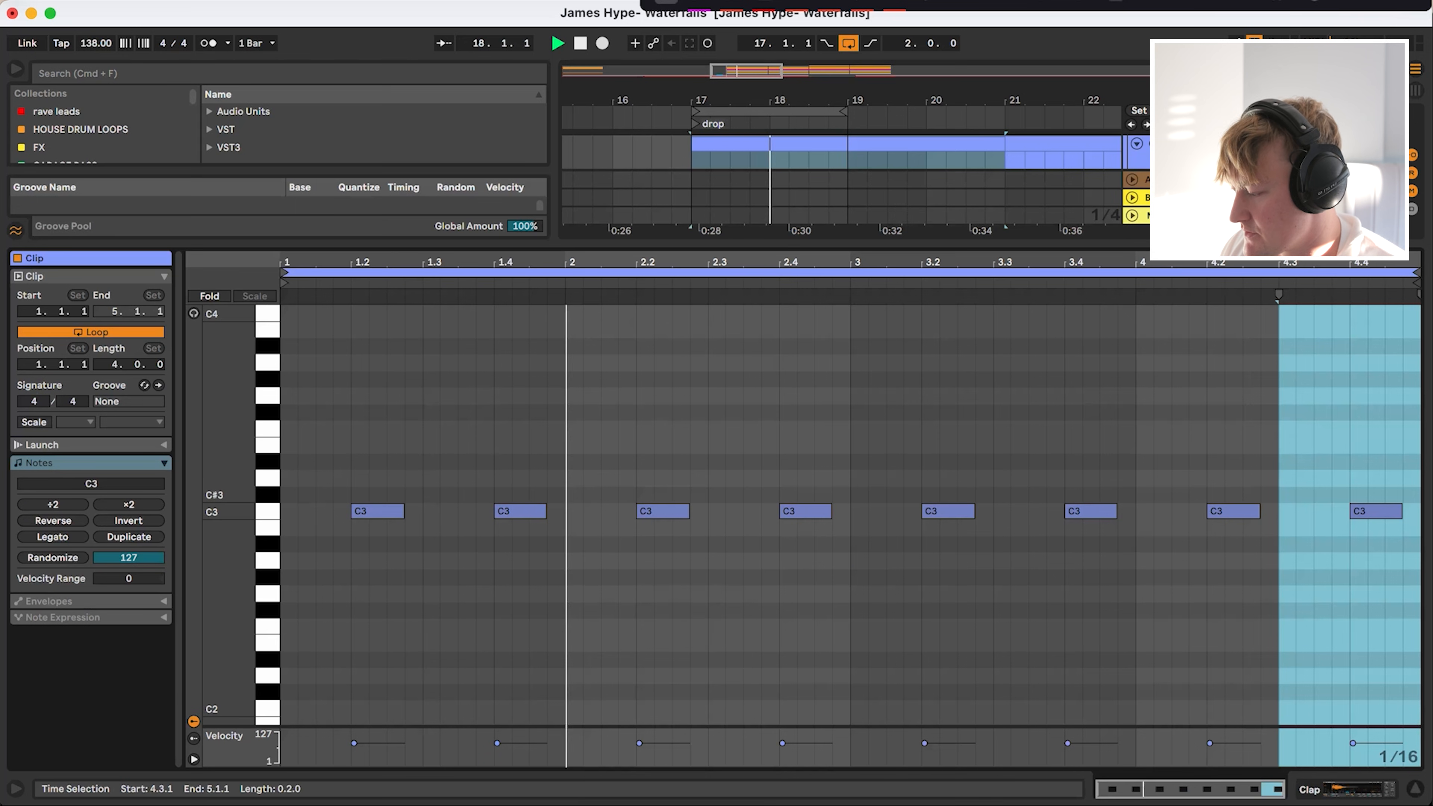
{"action": "key", "text": "space"}
Step: Try a short extra C3 clap note at the start of bar 2, remove it, and play the pattern
{"action": "double_click", "coordinate": [574, 511]}
{"action": "key", "text": "Delete"}
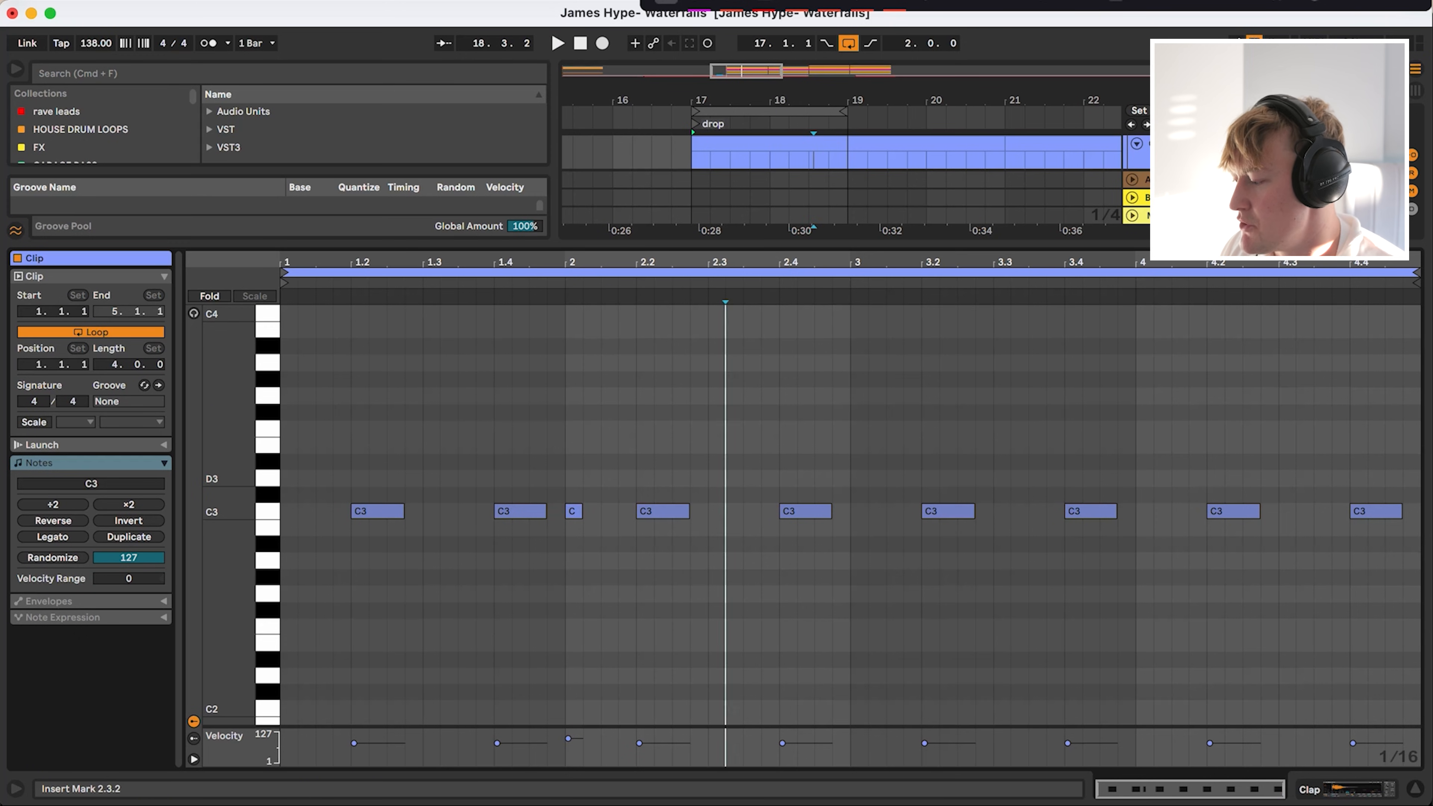
{"action": "key", "text": "space"}
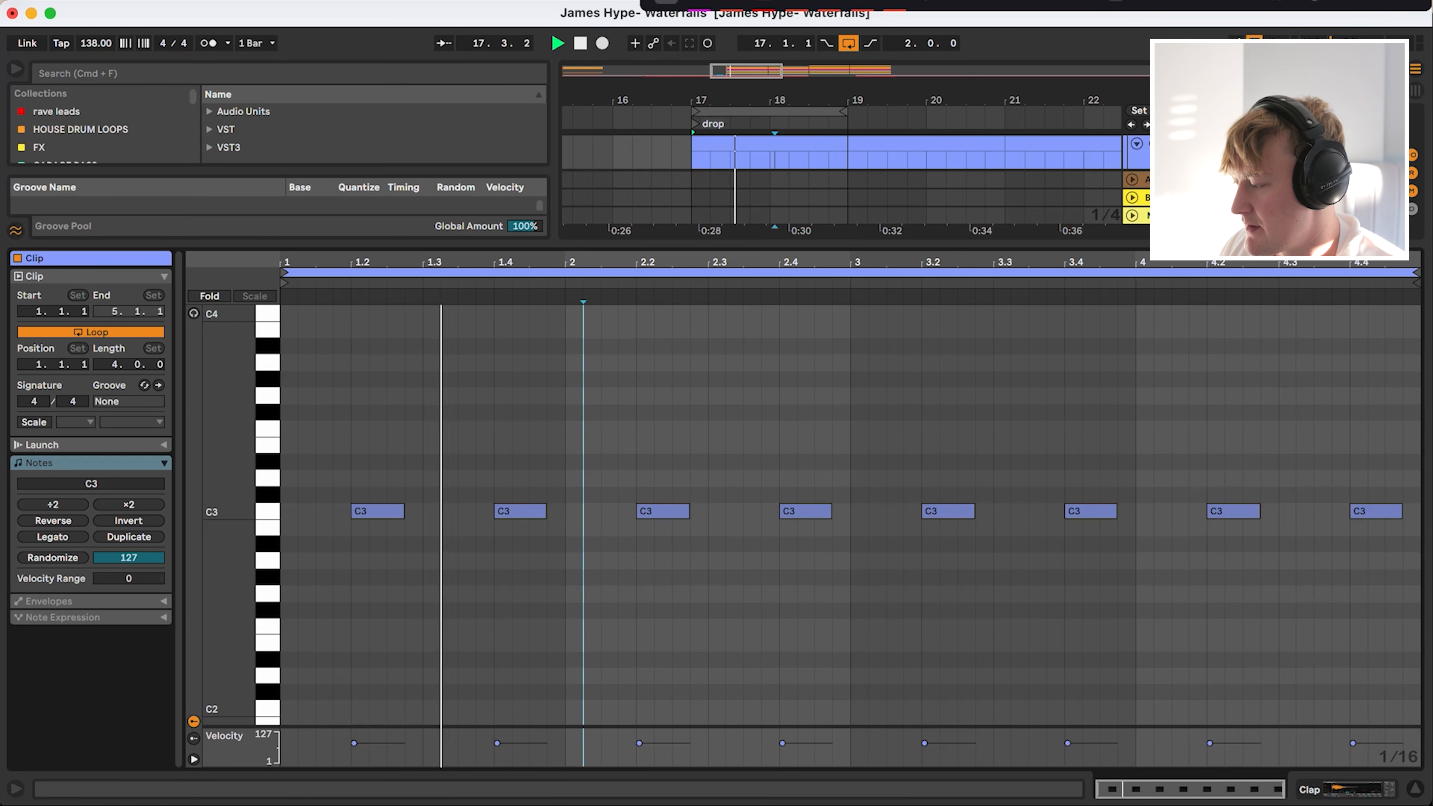
Step: Open the Open hat clip at the drop, examine its offbeat C3 notes, and show the track's sampler device
{"action": "key", "text": "super+alt+l"}
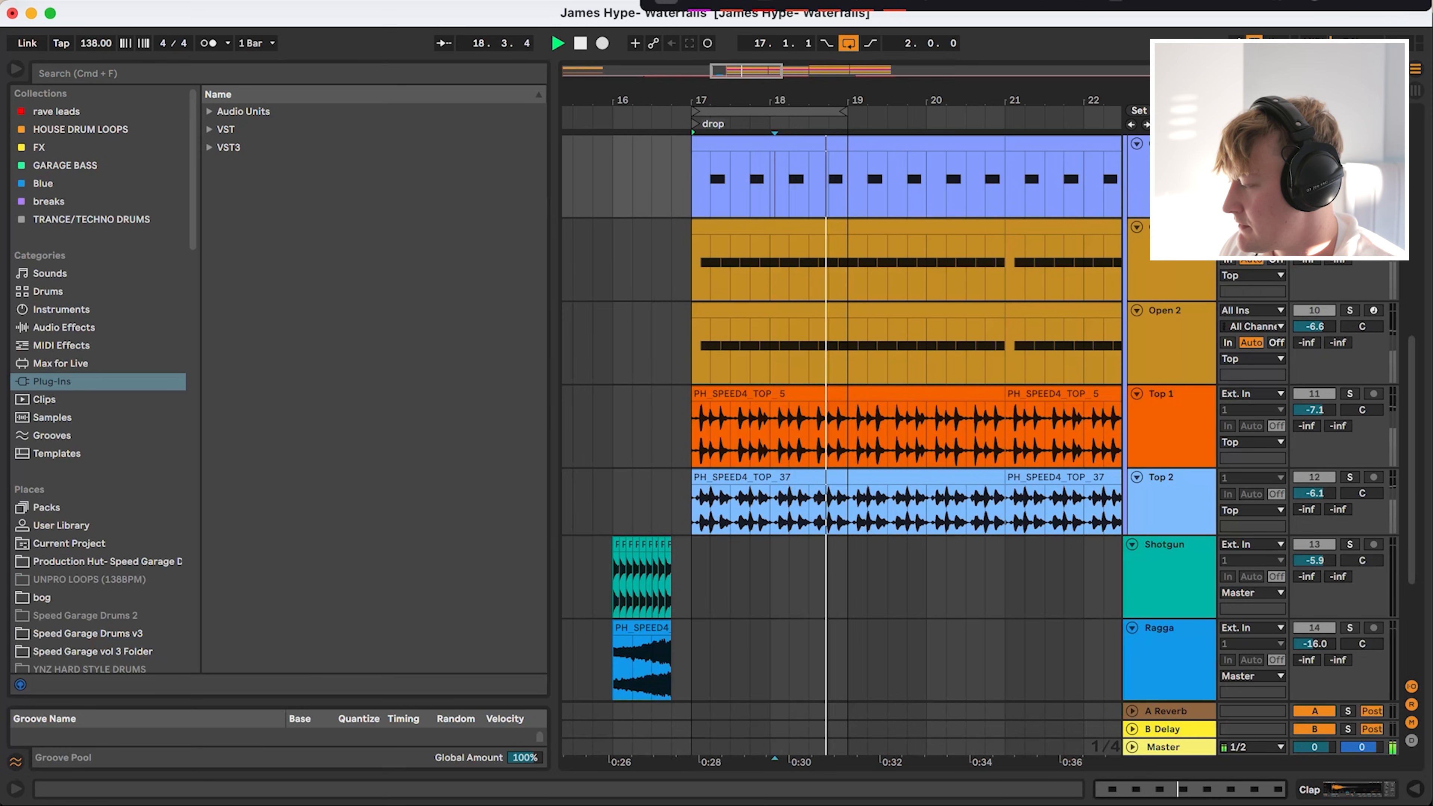
{"action": "double_click", "coordinate": [775, 227]}
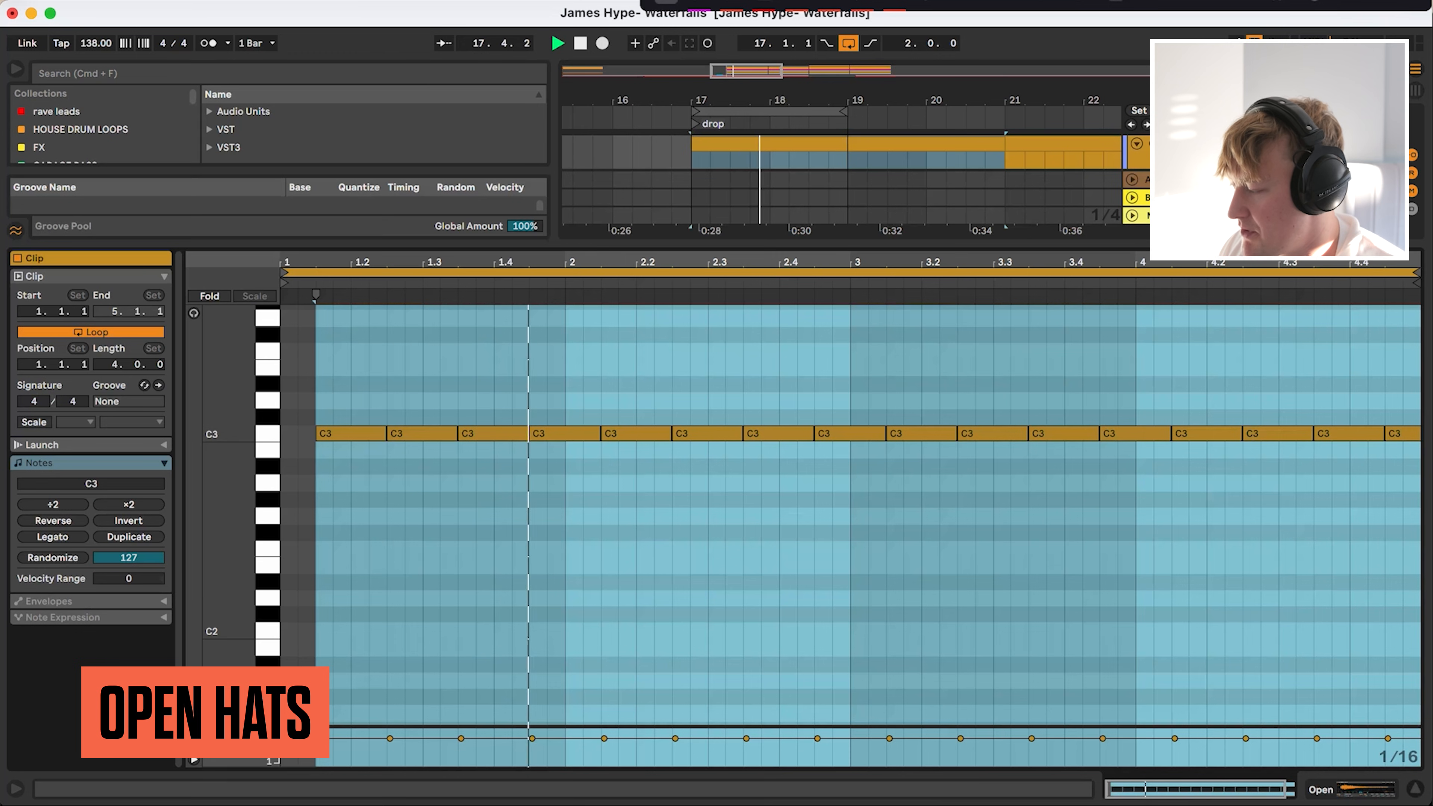
{"action": "key", "text": "shift+Tab"}
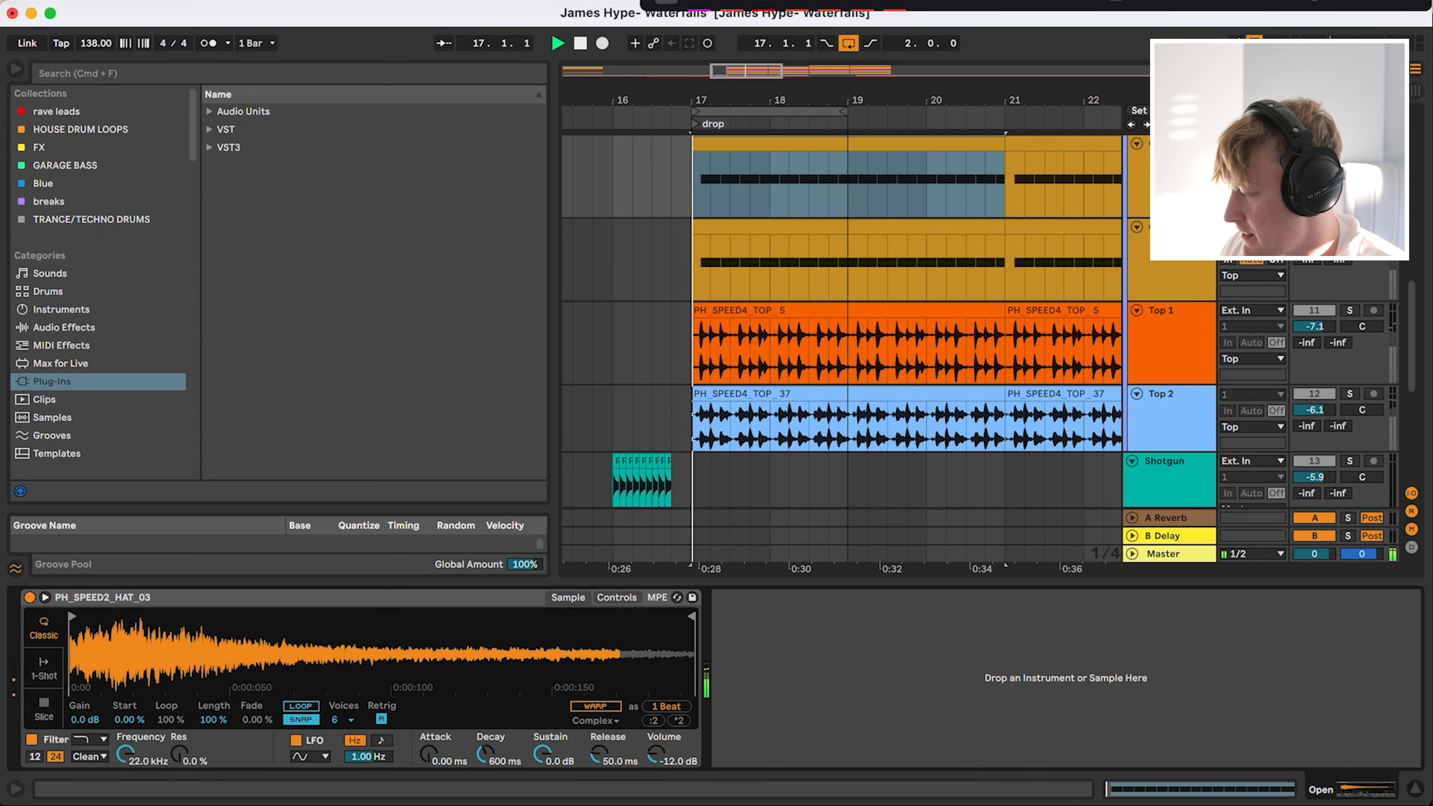
{"action": "scroll", "coordinate": [842, 338], "scroll_direction": "down", "scroll_amount": 1}
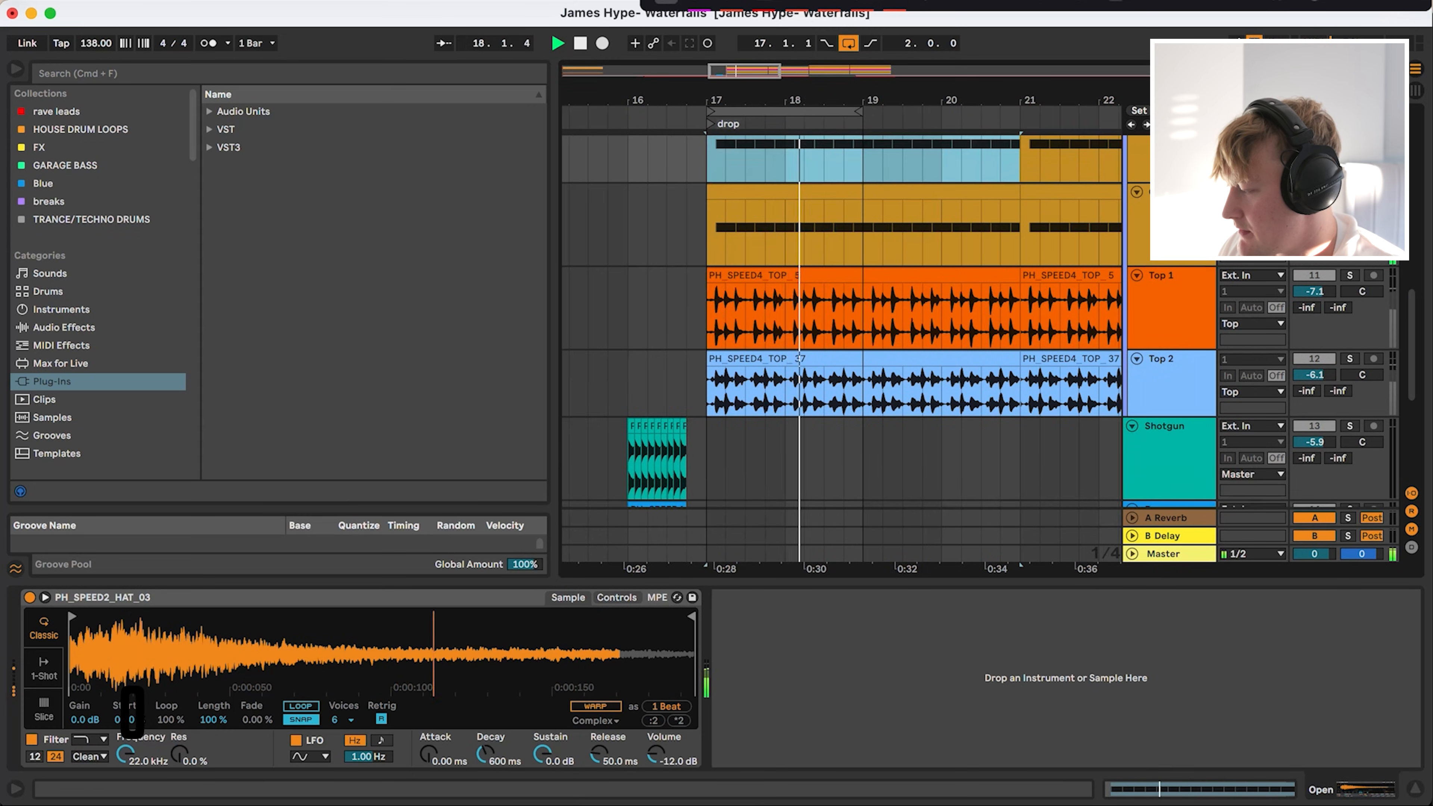
Step: Solo the Top 1 loop, add Top 2 to the solo, and listen to both loops together
{"action": "left_click", "coordinate": [1349, 275]}
{"action": "left_click", "coordinate": [1350, 275]}
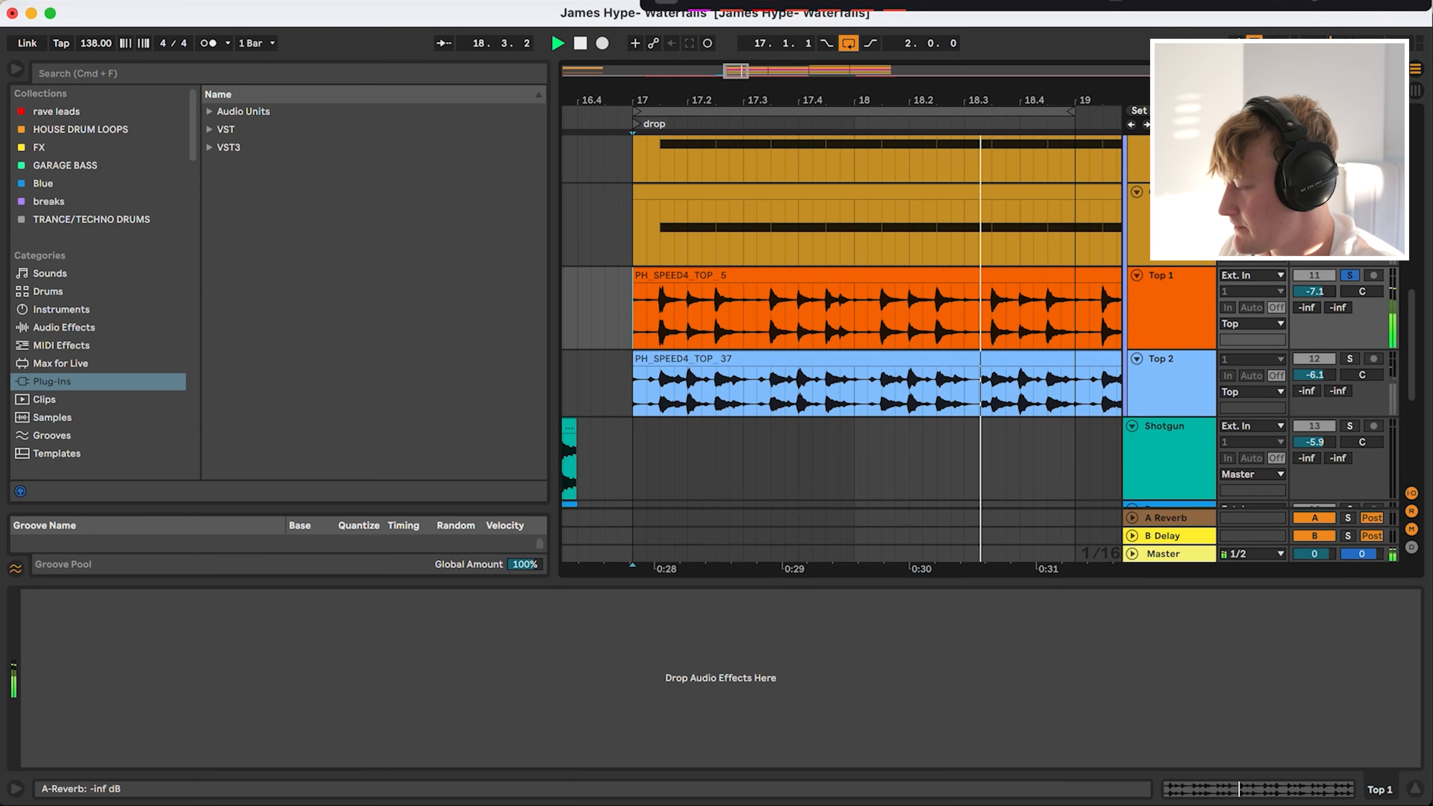
{"action": "left_click", "coordinate": [1350, 359], "text": "super"}
{"action": "key", "text": "space"}
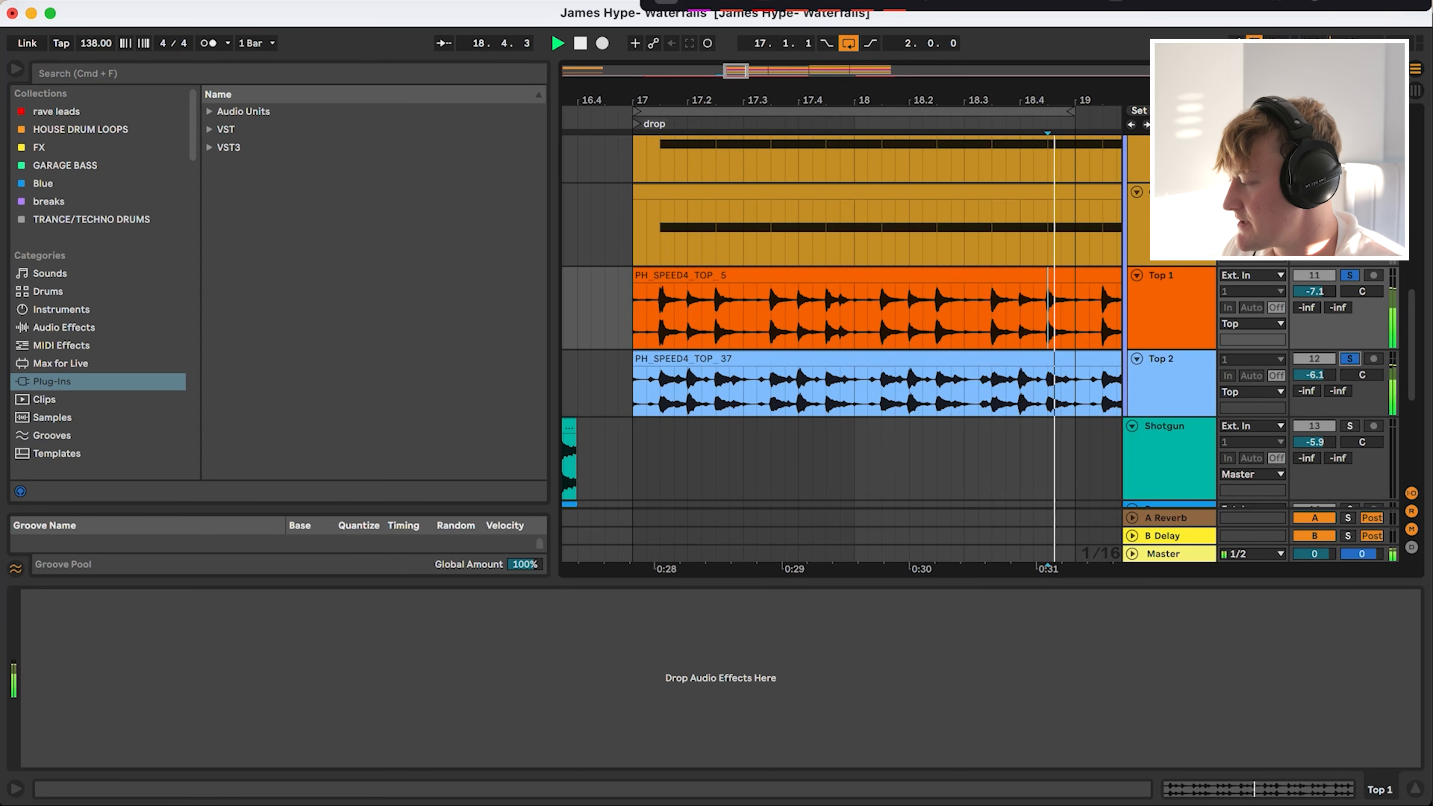
Step: Audition the Top 2 loop on its own from the start of the drop at 17.1.1
{"action": "scroll", "coordinate": [1352, 282], "scroll_direction": "up", "scroll_amount": 5}
{"action": "scroll", "coordinate": [998, 297], "scroll_direction": "up", "scroll_amount": 3}
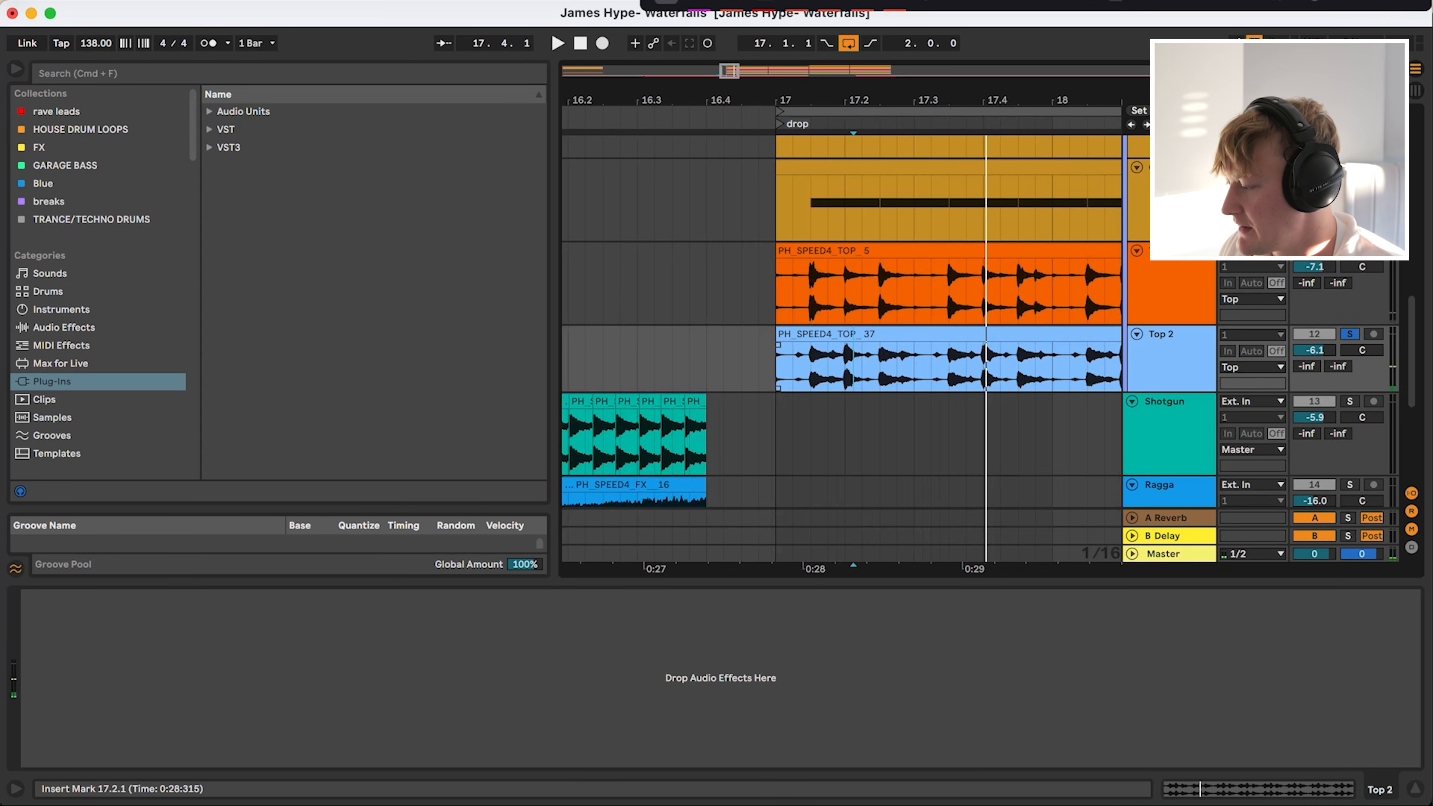
{"action": "scroll", "coordinate": [841, 339], "scroll_direction": "right", "scroll_amount": 1}
{"action": "scroll", "coordinate": [830, 367], "scroll_direction": "down", "scroll_amount": 2}
{"action": "scroll", "coordinate": [829, 367], "scroll_direction": "right", "scroll_amount": 1}
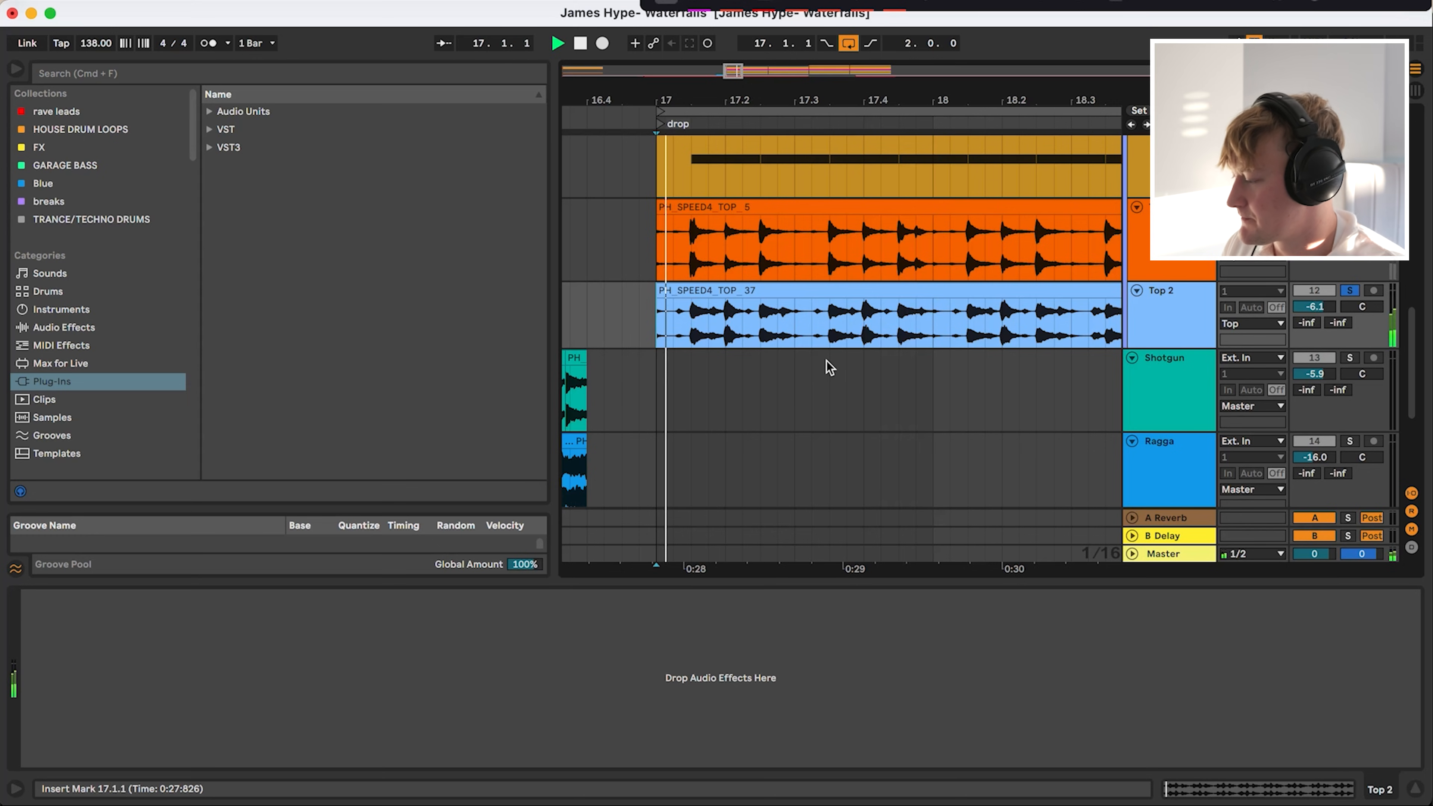
{"action": "scroll", "coordinate": [825, 361], "scroll_direction": "up", "scroll_amount": 5}
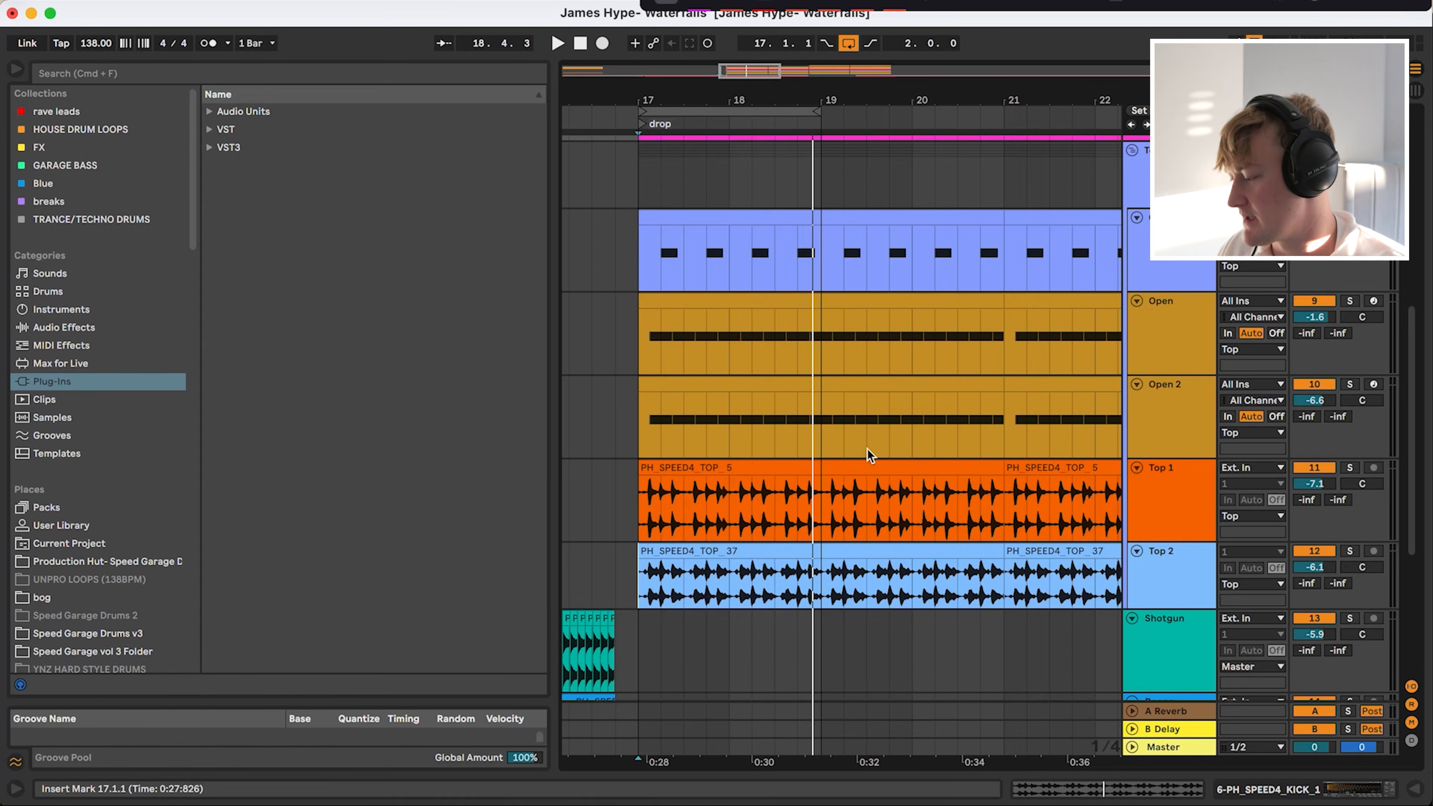
Step: Play the full mix from 16.4.1 into the drop
{"action": "scroll", "coordinate": [868, 449], "scroll_direction": "left", "scroll_amount": 5}
{"action": "left_click", "coordinate": [819, 435]}
{"action": "key", "text": "space"}
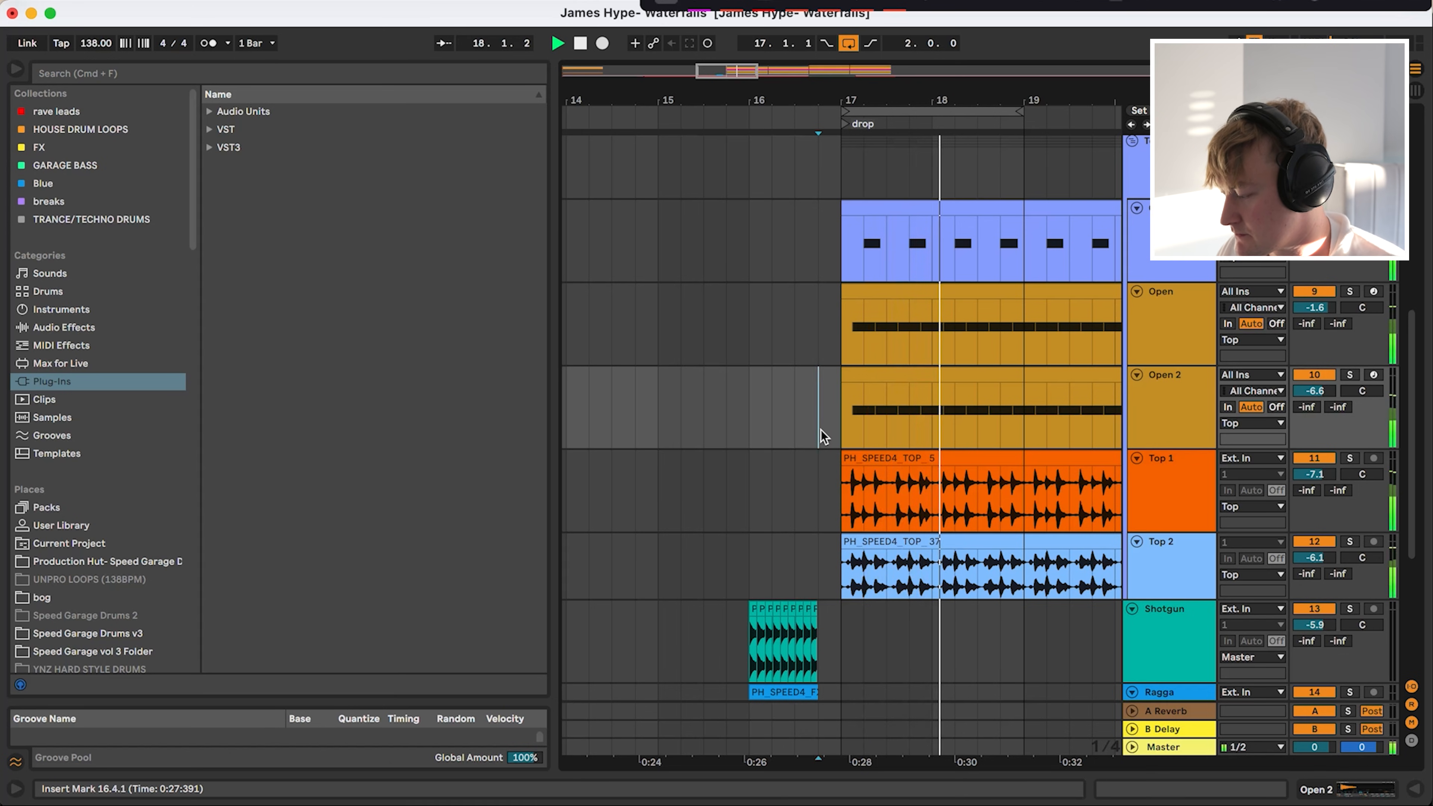
{"action": "scroll", "coordinate": [821, 435], "scroll_direction": "down", "scroll_amount": 2}
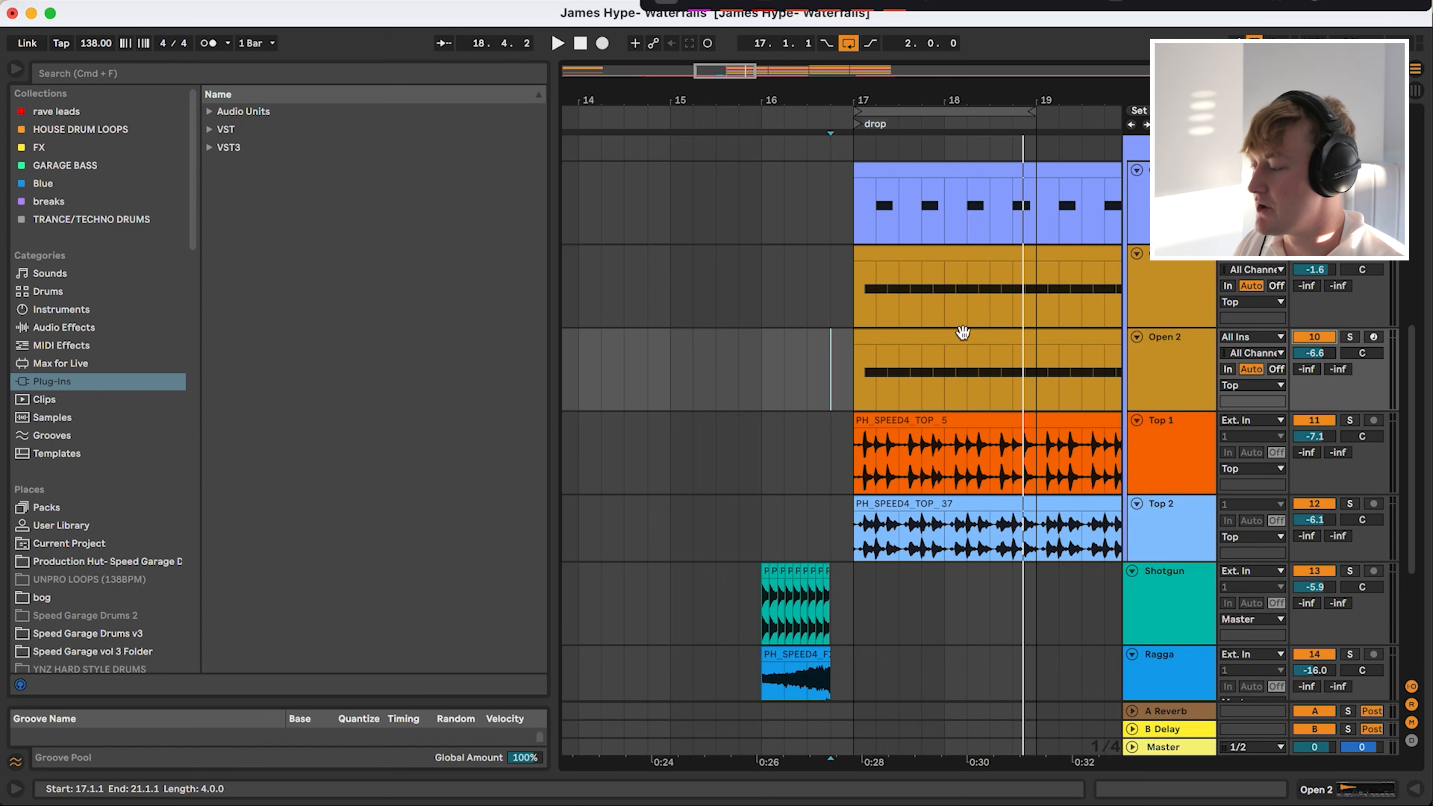
Step: Set the playback start to 17.1.1 and listen to the opening of the drop
{"action": "left_click", "coordinate": [853, 370]}
{"action": "scroll", "coordinate": [854, 365], "scroll_direction": "up", "scroll_amount": 10}
{"action": "scroll", "coordinate": [854, 366], "scroll_direction": "right", "scroll_amount": 3}
{"action": "key", "text": "space"}
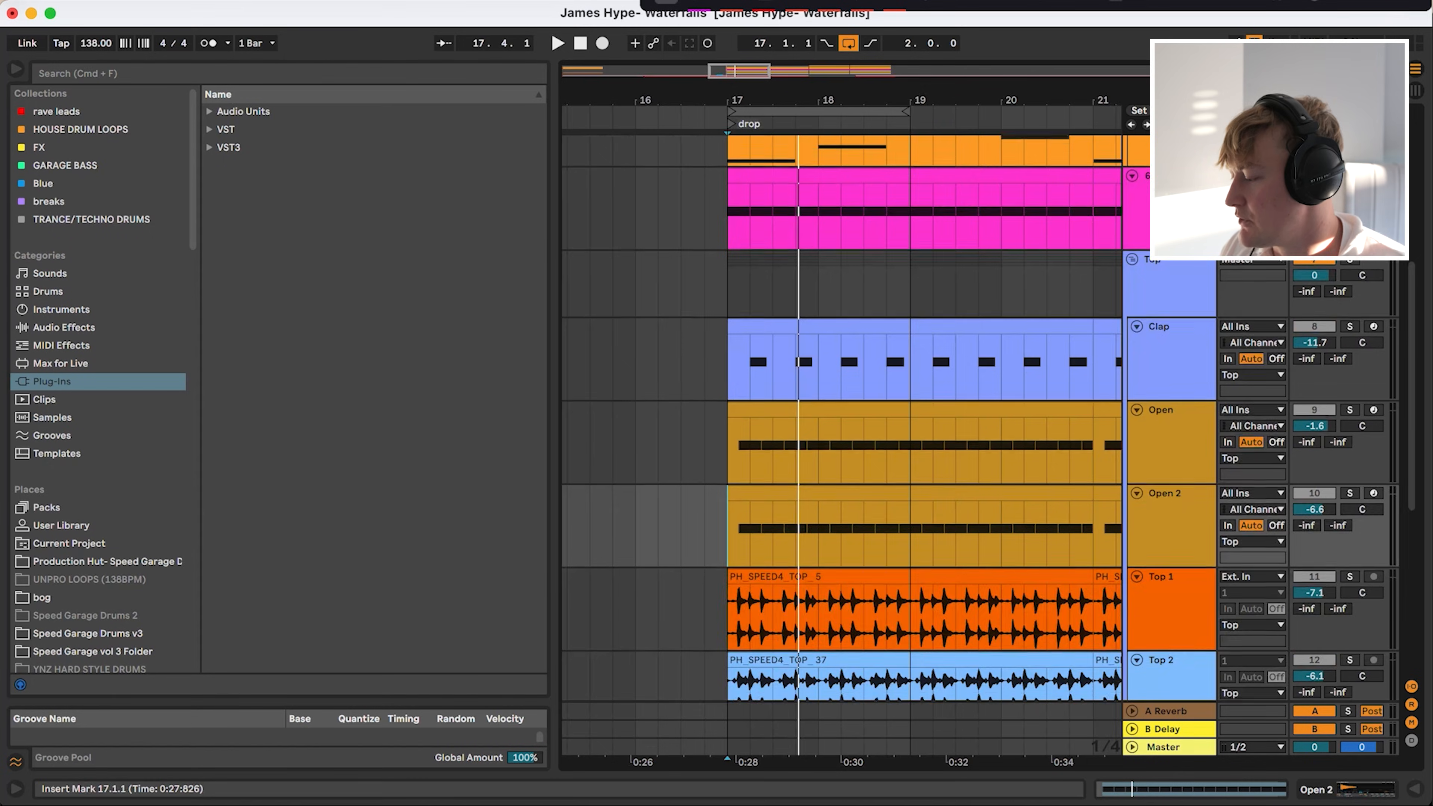
Step: Go through the Top 1, Top 2, Open and Open 2 tracks to review the drum layers
{"action": "scroll", "coordinate": [925, 424], "scroll_direction": "down", "scroll_amount": 5}
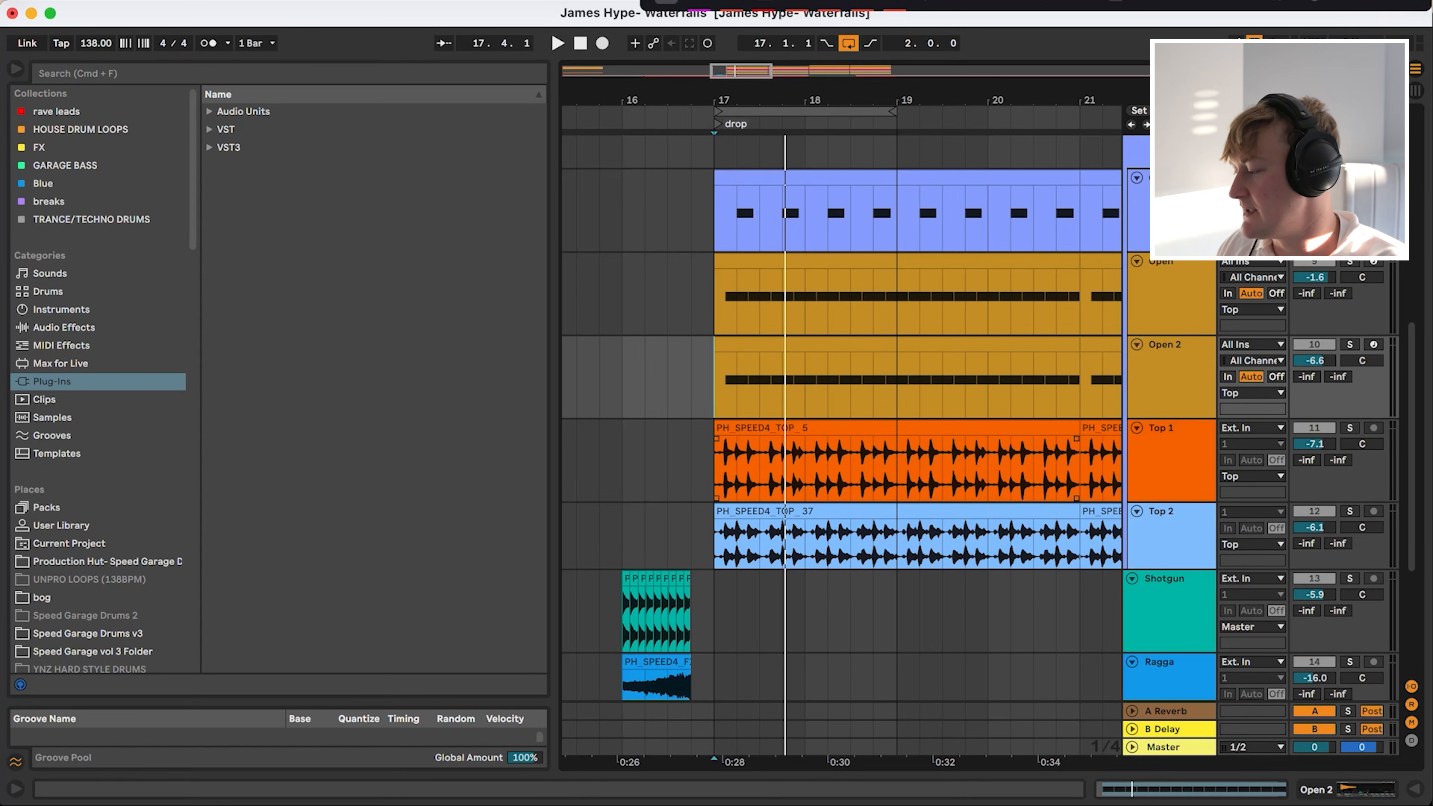
{"action": "left_click", "coordinate": [1171, 452]}
{"action": "left_click", "coordinate": [1171, 533]}
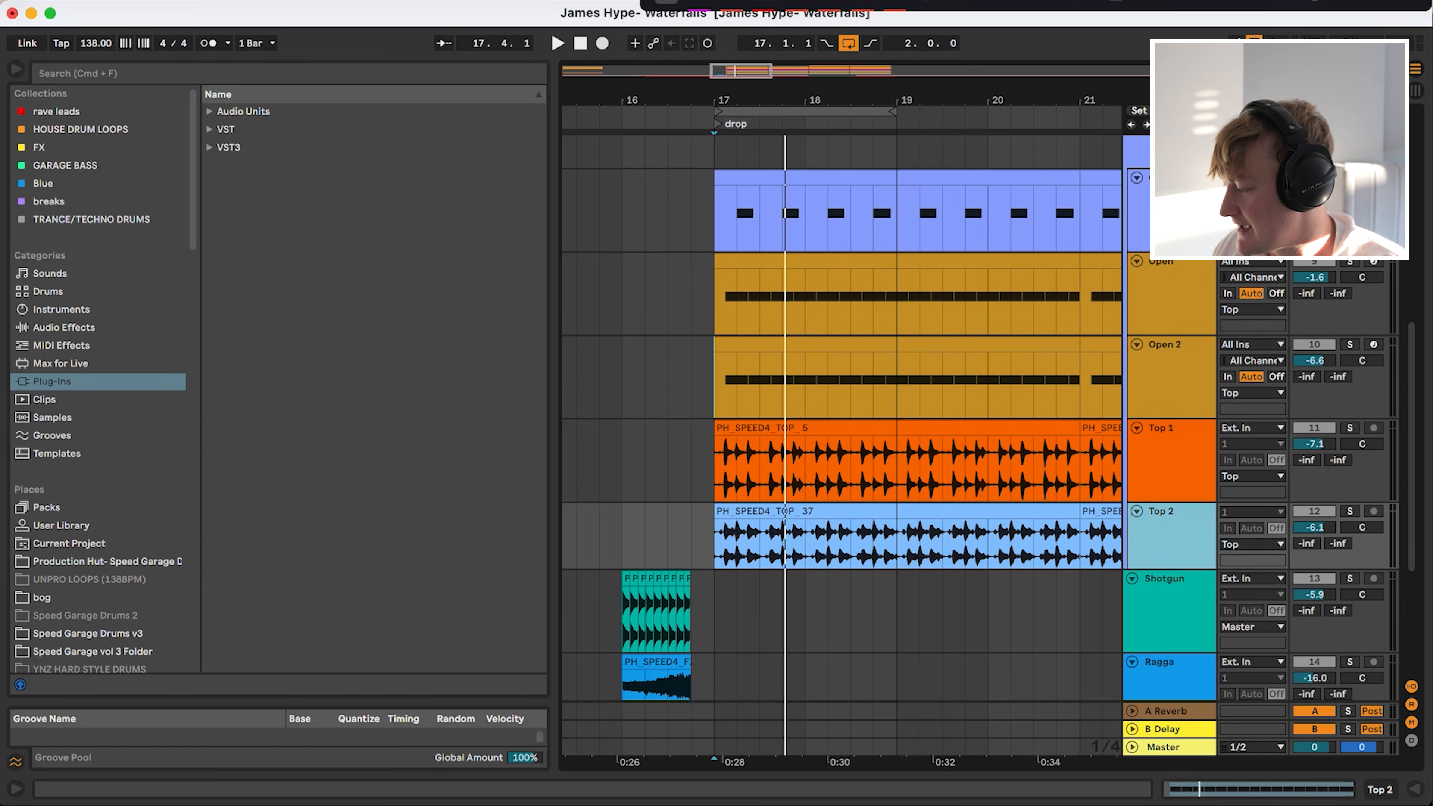
{"action": "left_click", "coordinate": [1171, 299]}
{"action": "left_click", "coordinate": [1172, 376]}
{"action": "left_click", "coordinate": [1350, 262]}
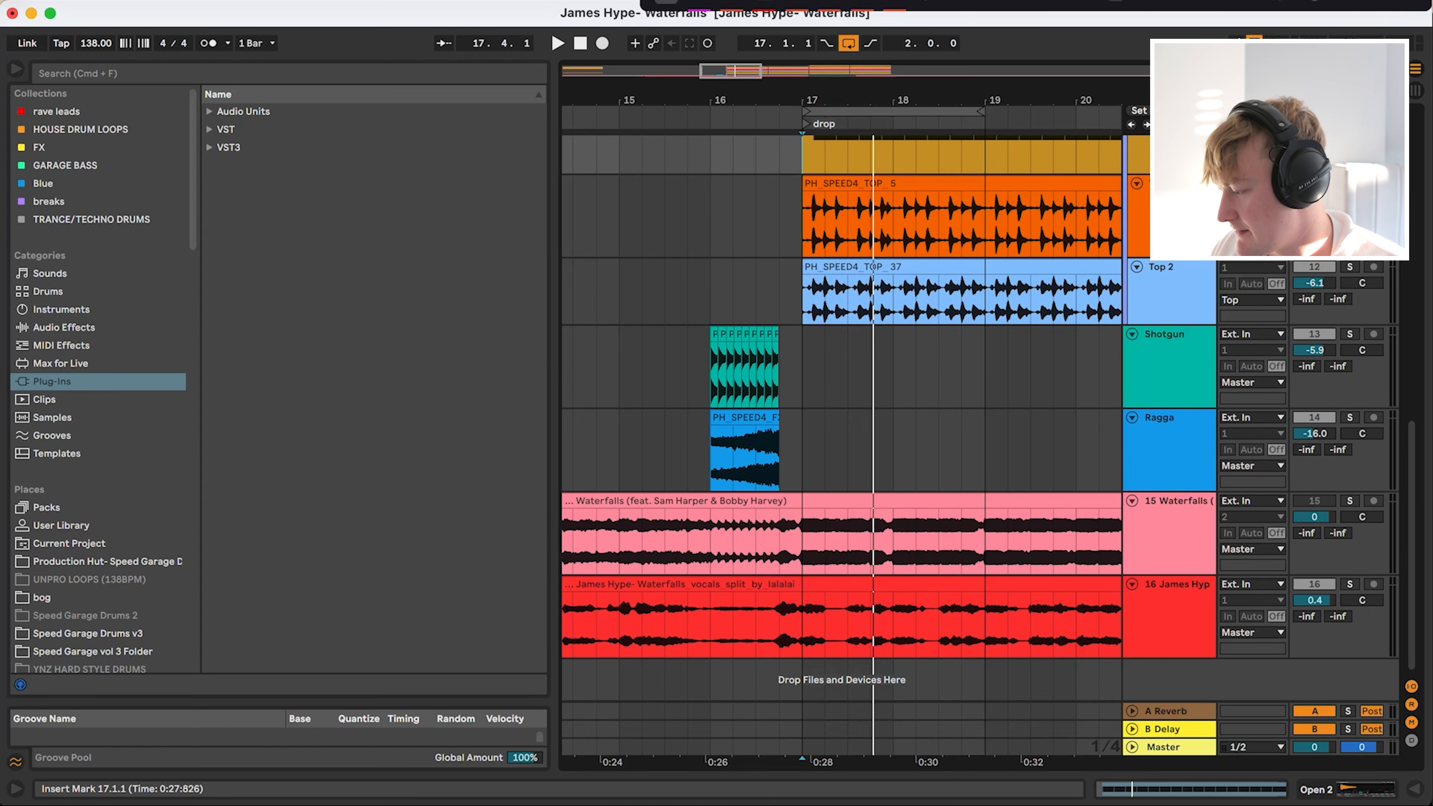
Step: Solo the Shotgun track and play its repeated hits from 16.1.1
{"action": "key", "text": "plus"}
{"action": "left_click", "coordinate": [712, 372]}
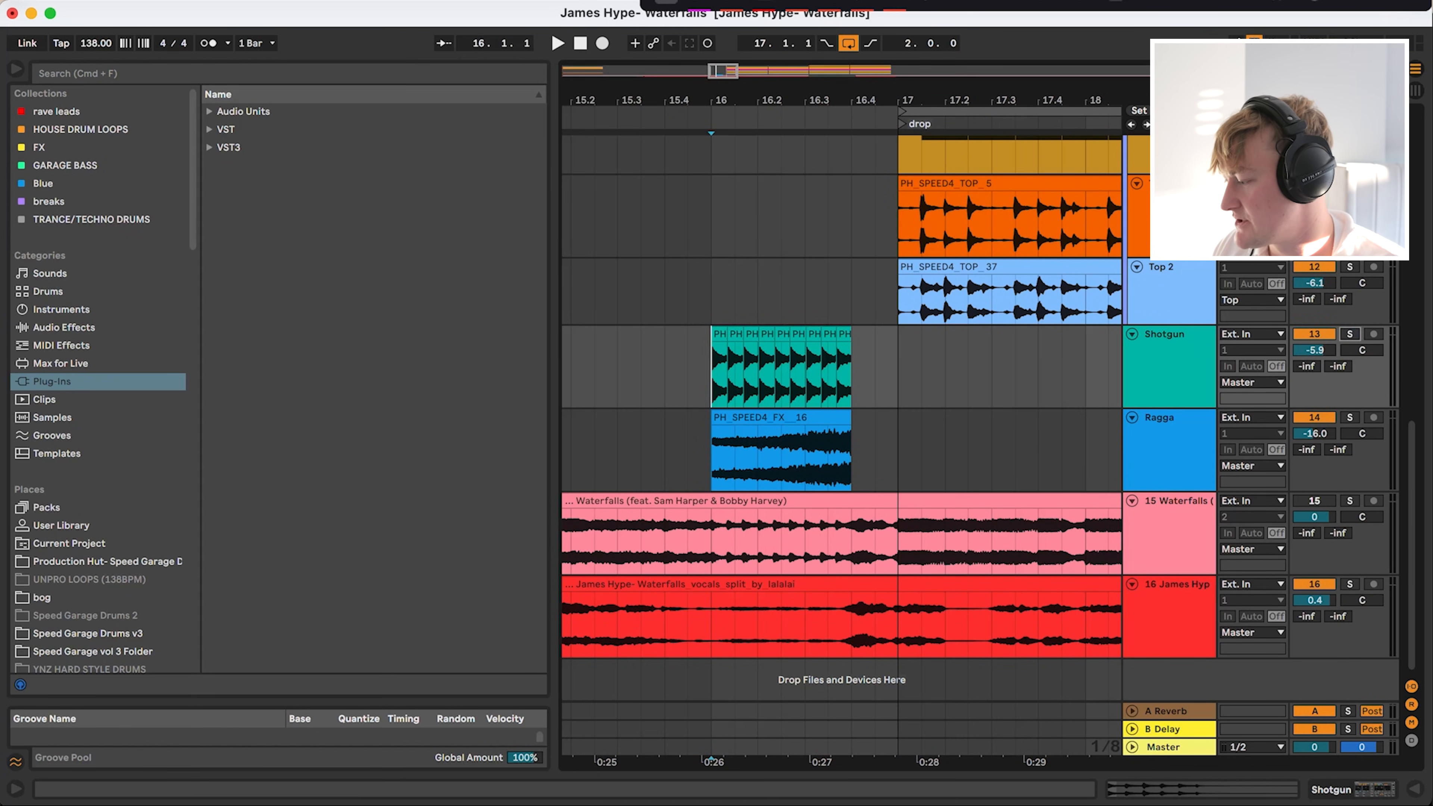
{"action": "key", "text": "plus"}
{"action": "left_click", "coordinate": [1351, 334]}
{"action": "key", "text": "space"}
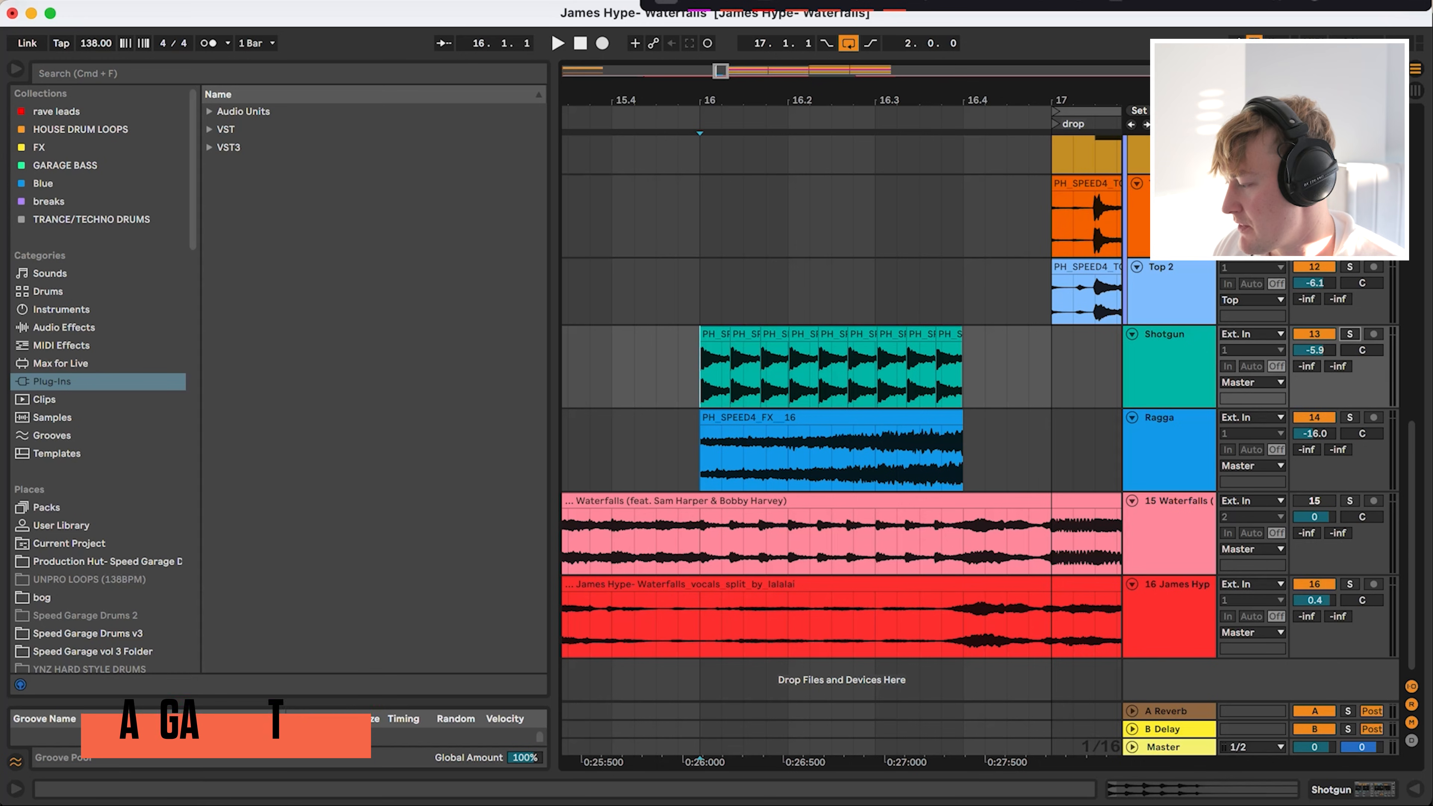
{"action": "key", "text": "space"}
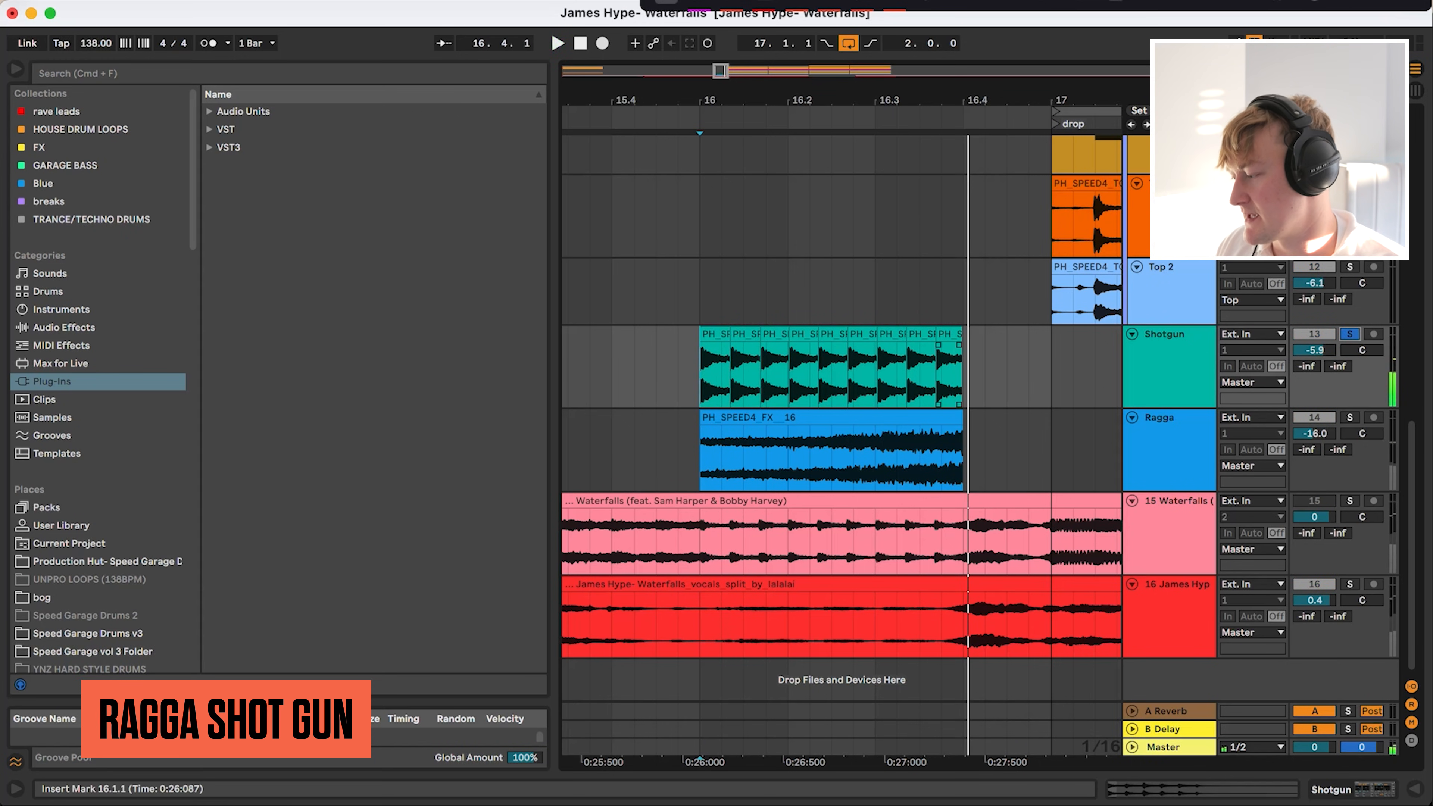
Step: Try extending the first Shotgun clip over the remaining hits in bar 16, compare it soloed and in the mix, and undo it
{"action": "key", "text": "minus"}
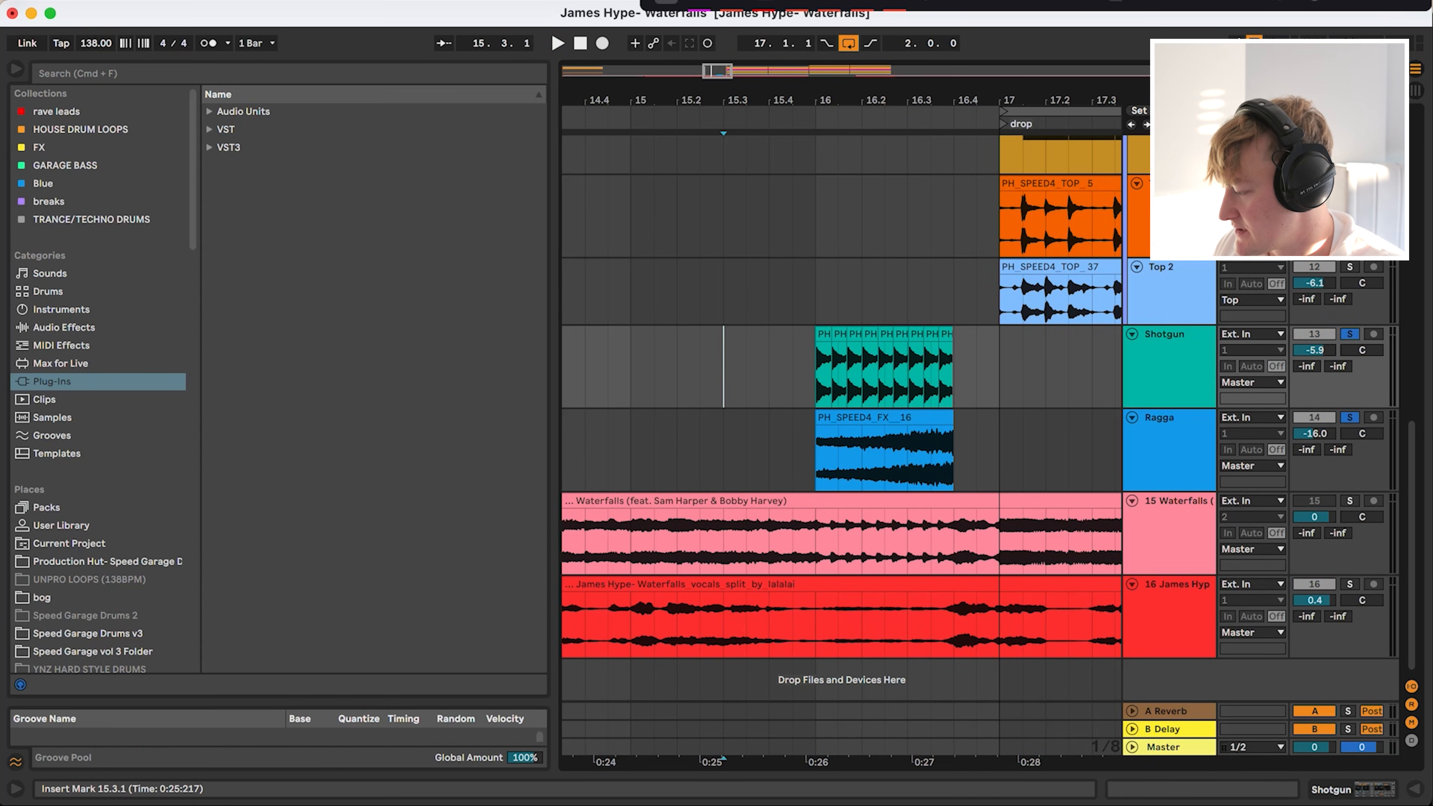
{"action": "left_click_drag", "start_coordinate": [830, 335], "coordinate": [977, 335]}
{"action": "key", "text": "space"}
{"action": "key", "text": "space"}
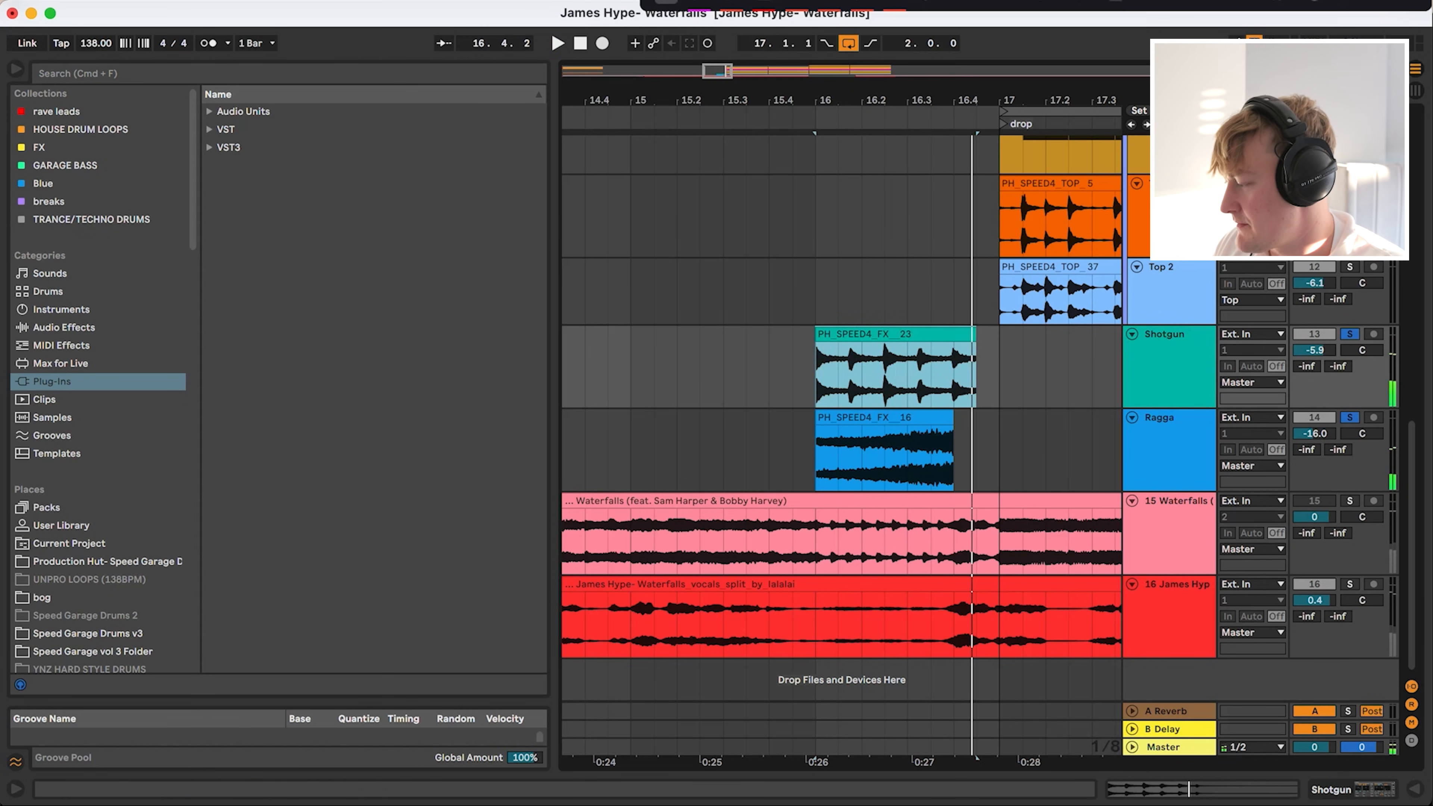
{"action": "left_click", "coordinate": [1349, 334]}
{"action": "key", "text": "space"}
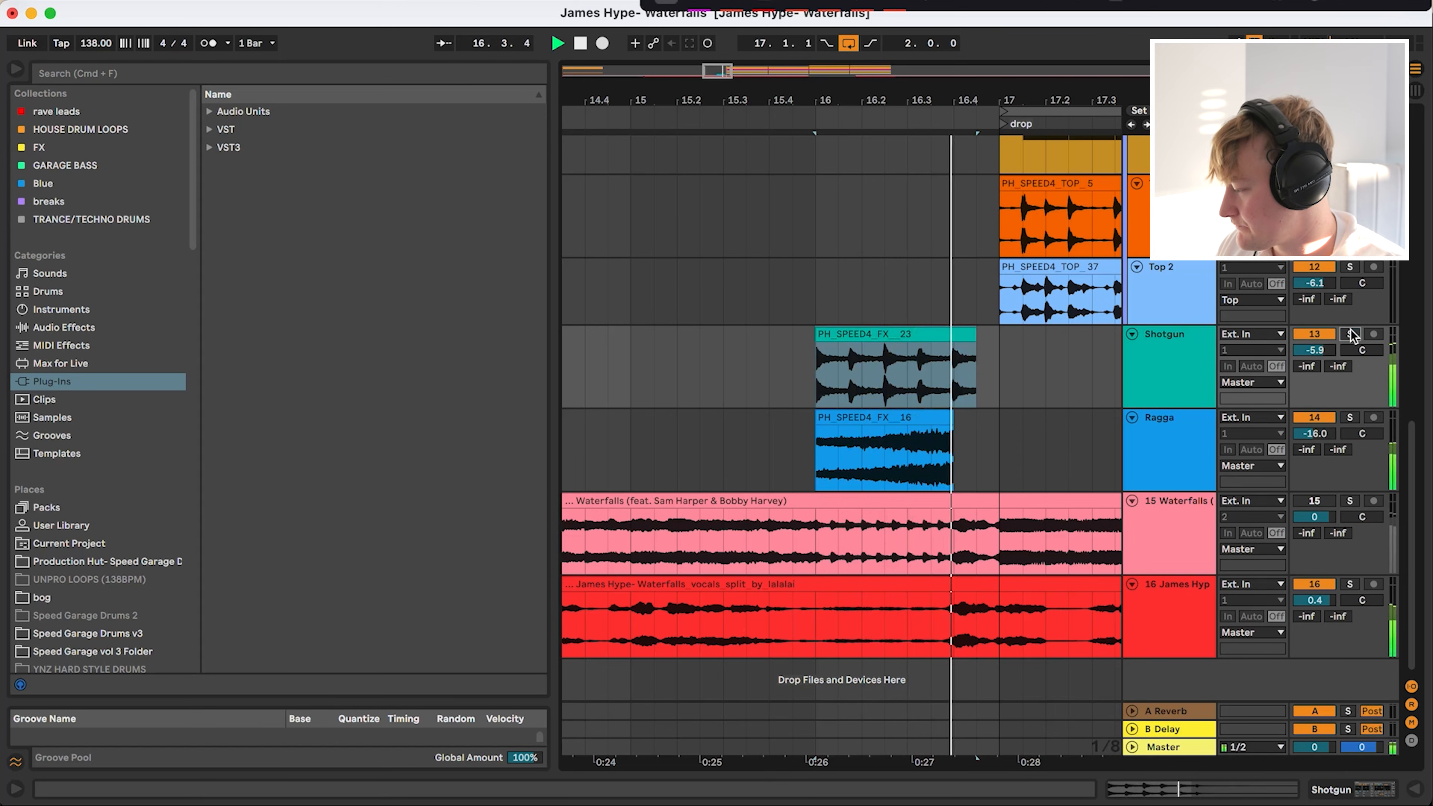
{"action": "key", "text": "space"}
{"action": "key", "text": "super+z"}
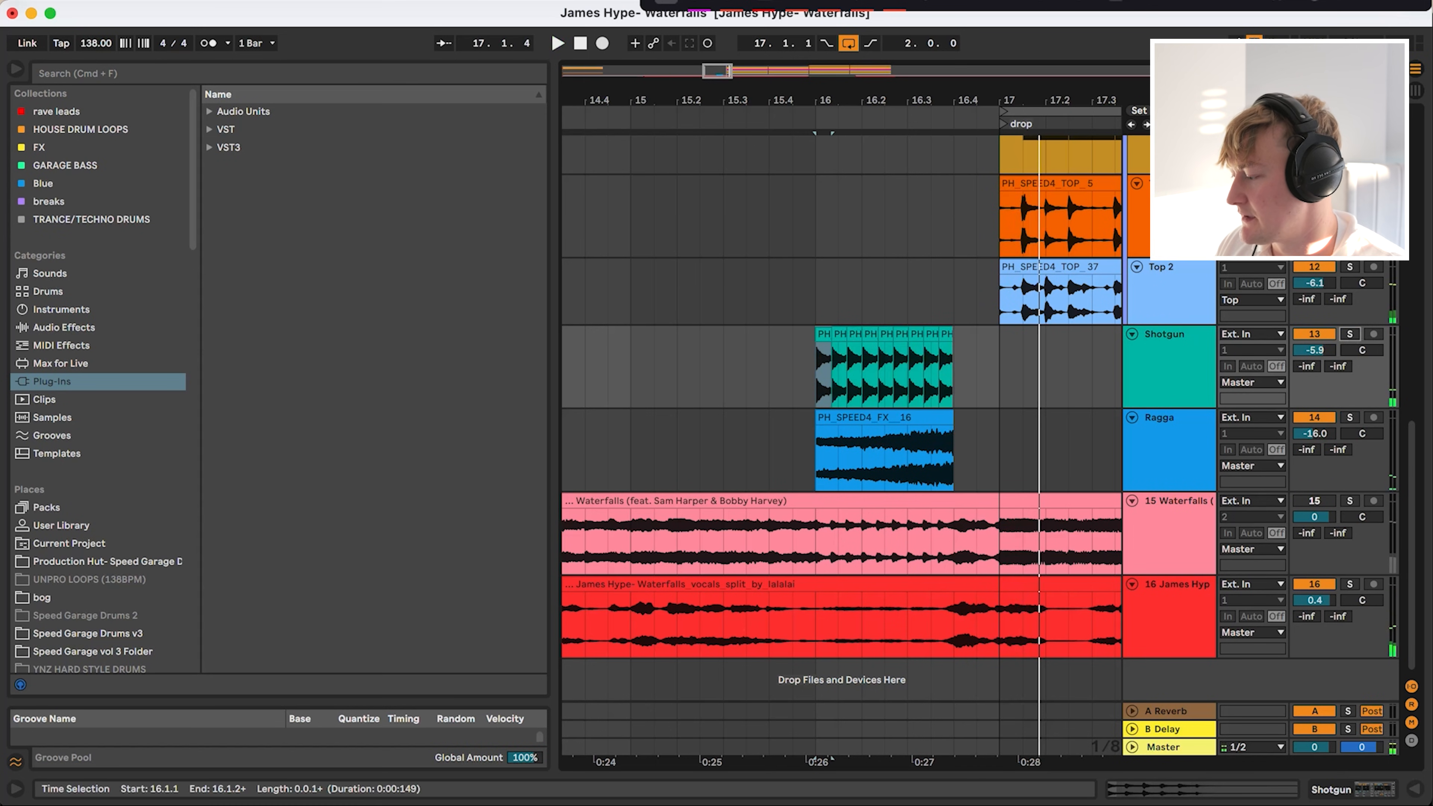
Step: Play the chopped Shotgun fill in the full mix from 16.1.1
{"action": "scroll", "coordinate": [847, 370], "scroll_direction": "up", "scroll_amount": 5}
{"action": "scroll", "coordinate": [757, 370], "scroll_direction": "down", "scroll_amount": 2}
{"action": "left_click", "coordinate": [756, 370]}
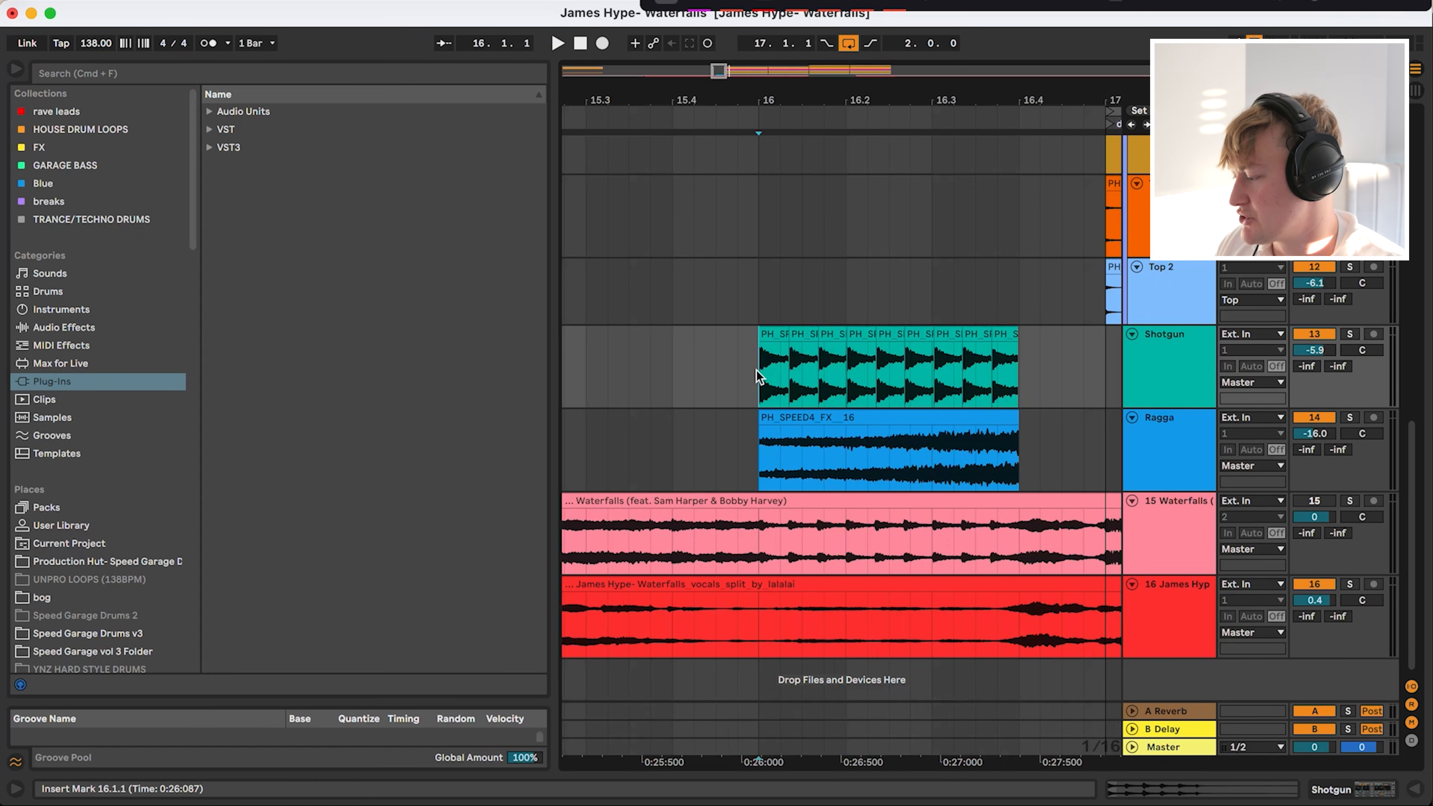
{"action": "key", "text": "space"}
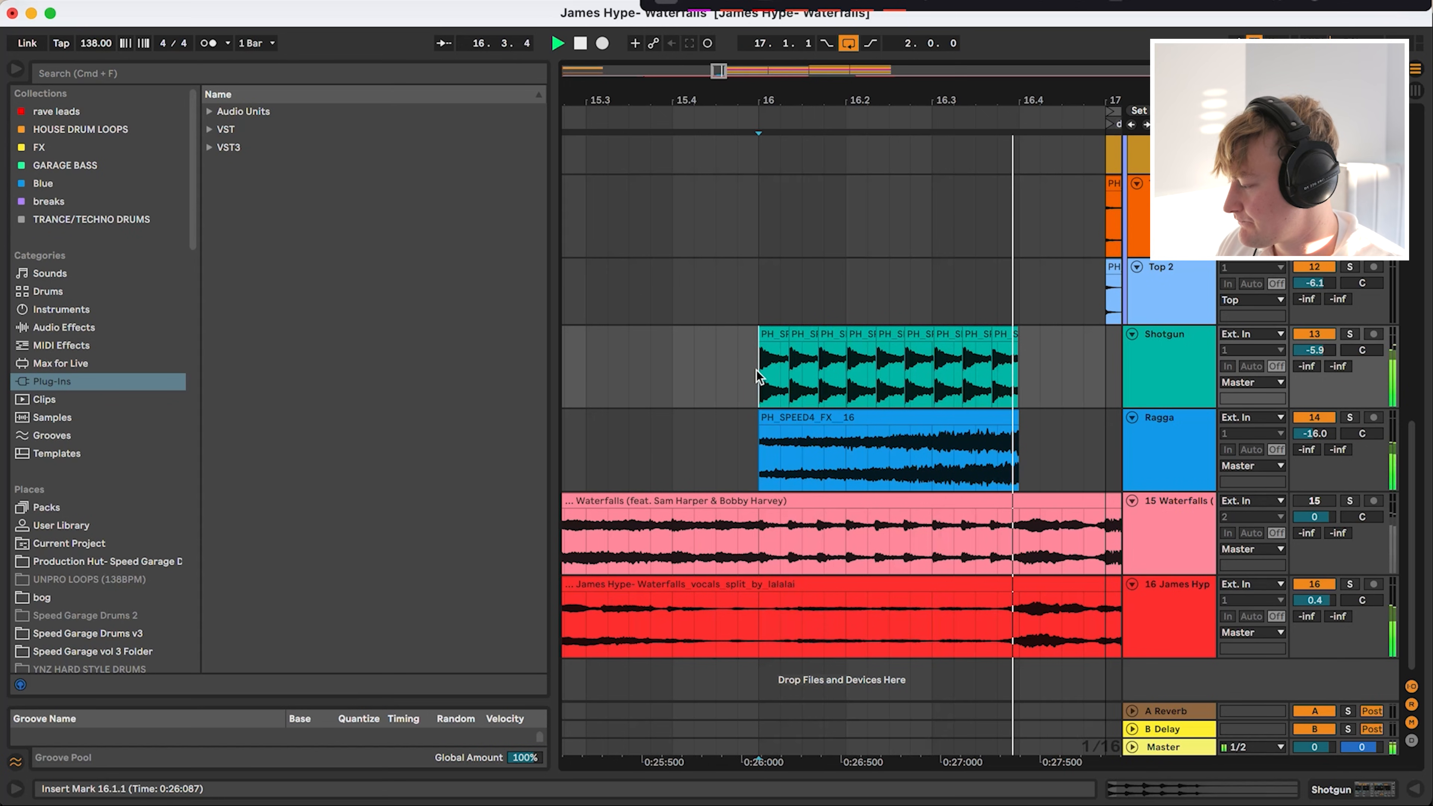
{"action": "key", "text": "space"}
Step: Show the Shotgun track's Reverb device and audition the Ragga fill from 16.1.1
{"action": "key", "text": "shift+Tab"}
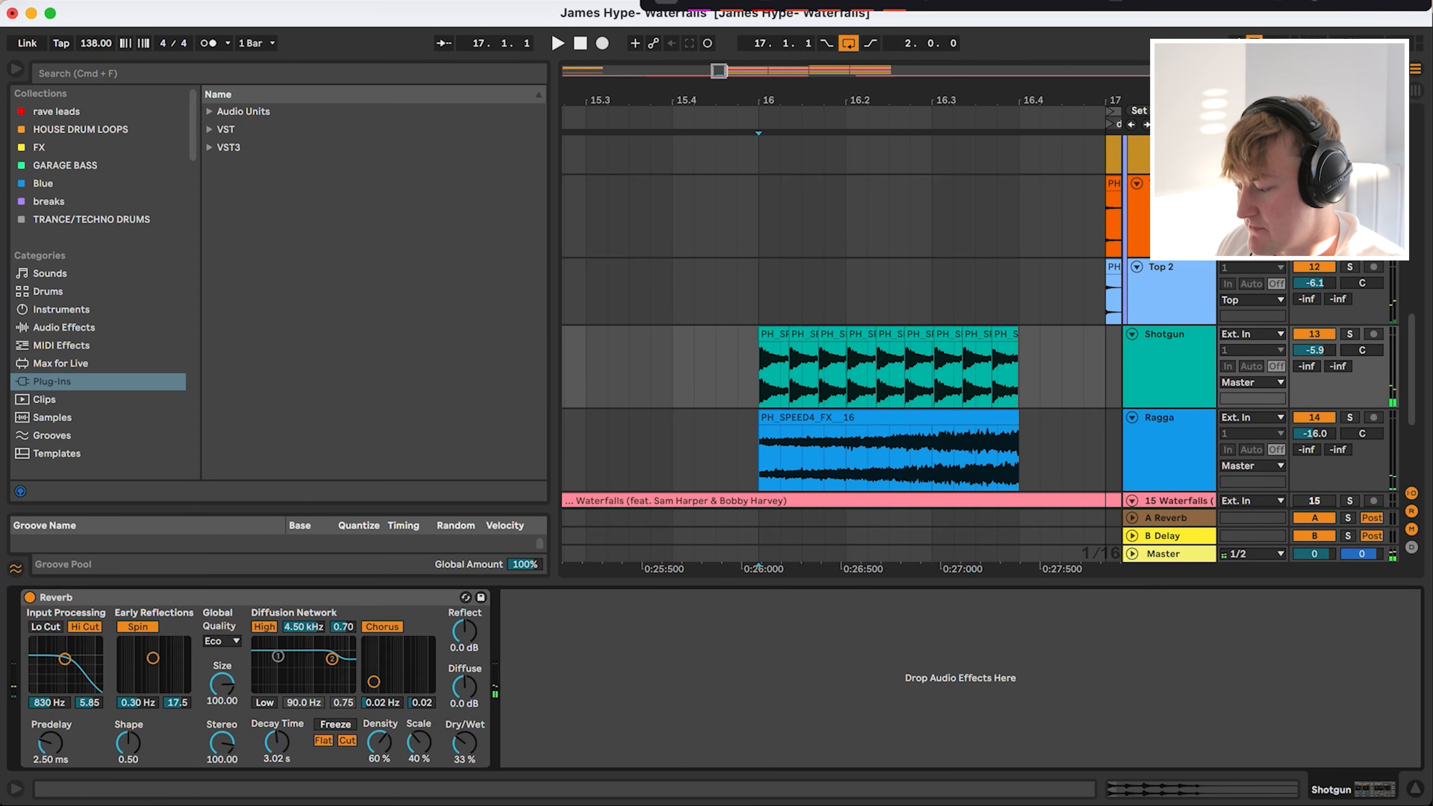
{"action": "key", "text": "space"}
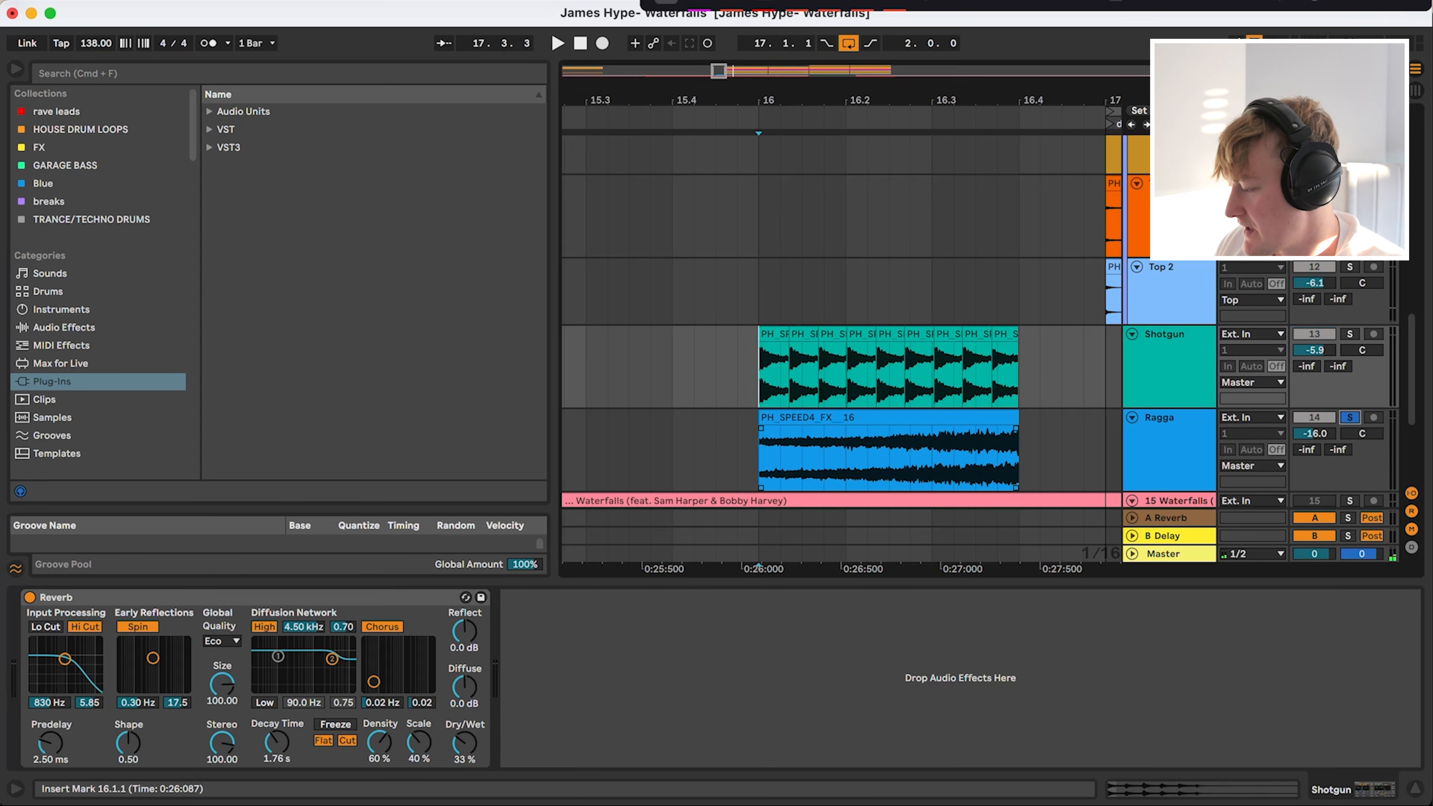
{"action": "left_click", "coordinate": [759, 454]}
{"action": "key", "text": "space"}
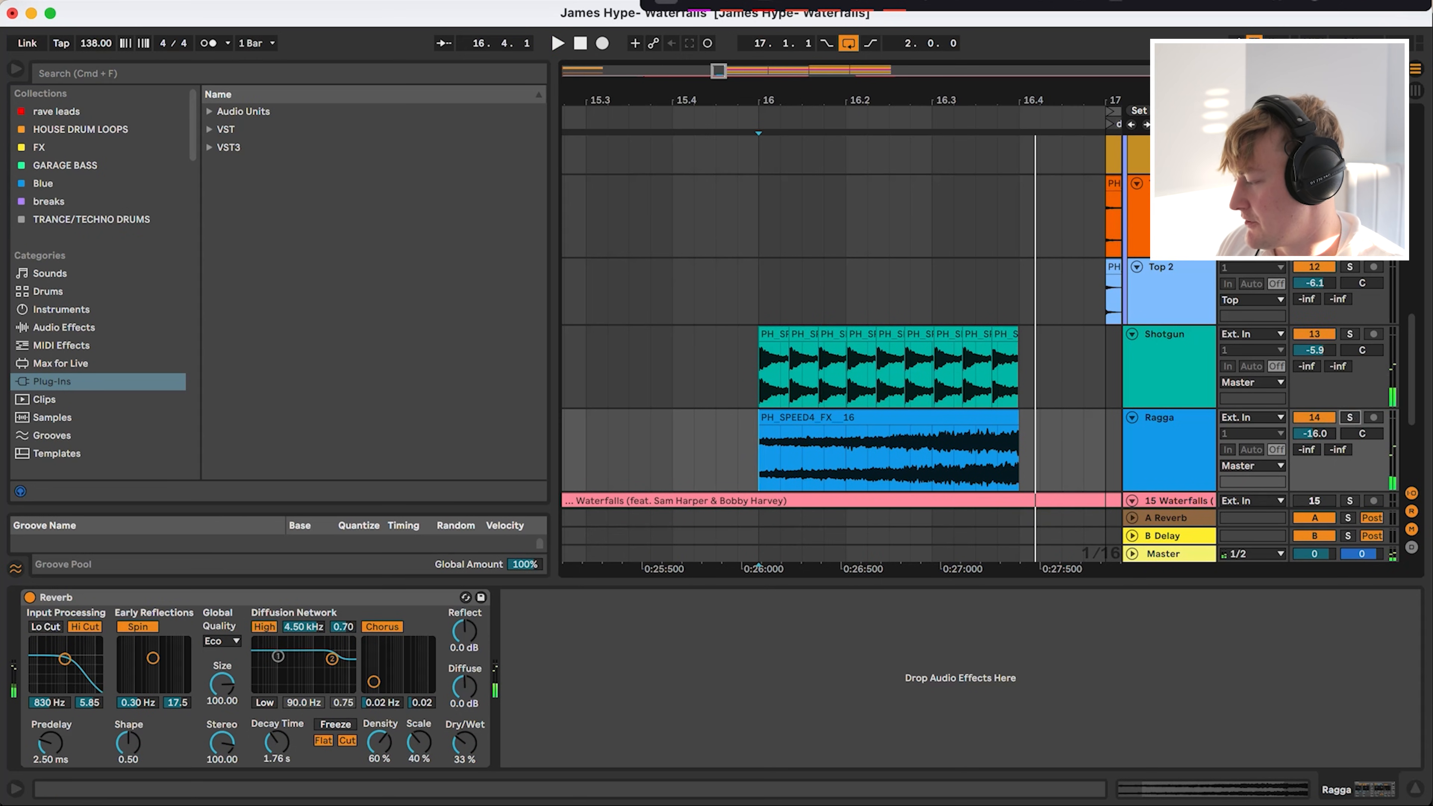
Step: Play the Shotgun and Ragga fills together in the full mix from bar 16 into the drop
{"action": "key", "text": "space"}
{"action": "scroll", "coordinate": [969, 418], "scroll_direction": "right", "scroll_amount": 3}
{"action": "scroll", "coordinate": [969, 418], "scroll_direction": "down", "scroll_amount": 2}
{"action": "scroll", "coordinate": [969, 419], "scroll_direction": "up", "scroll_amount": 1}
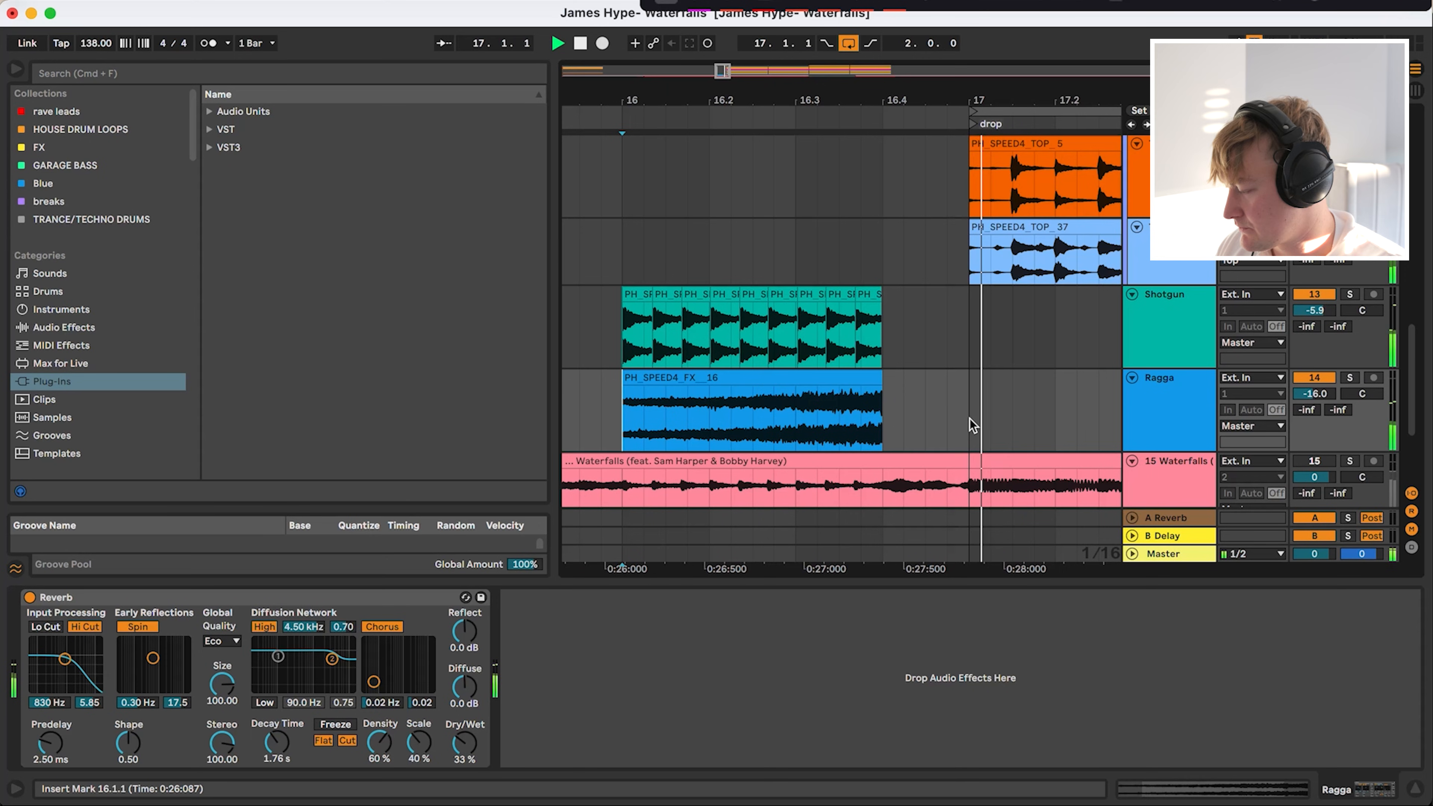
{"action": "scroll", "coordinate": [969, 419], "scroll_direction": "right", "scroll_amount": 5}
{"action": "scroll", "coordinate": [970, 419], "scroll_direction": "down", "scroll_amount": 1}
{"action": "scroll", "coordinate": [970, 419], "scroll_direction": "down", "scroll_amount": 5}
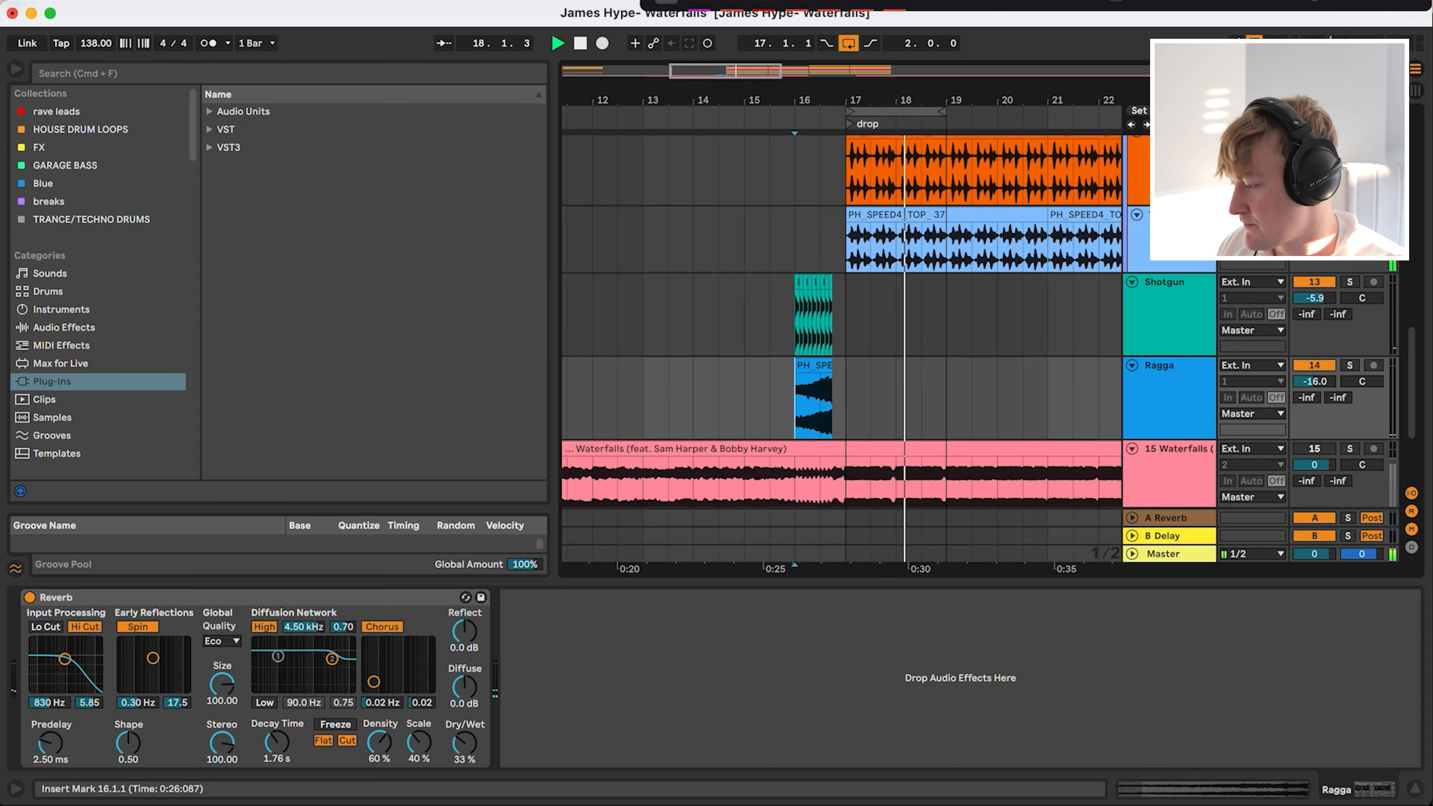
Step: Insert a new audio track below the Ragga track
{"action": "right_click", "coordinate": [1154, 373]}
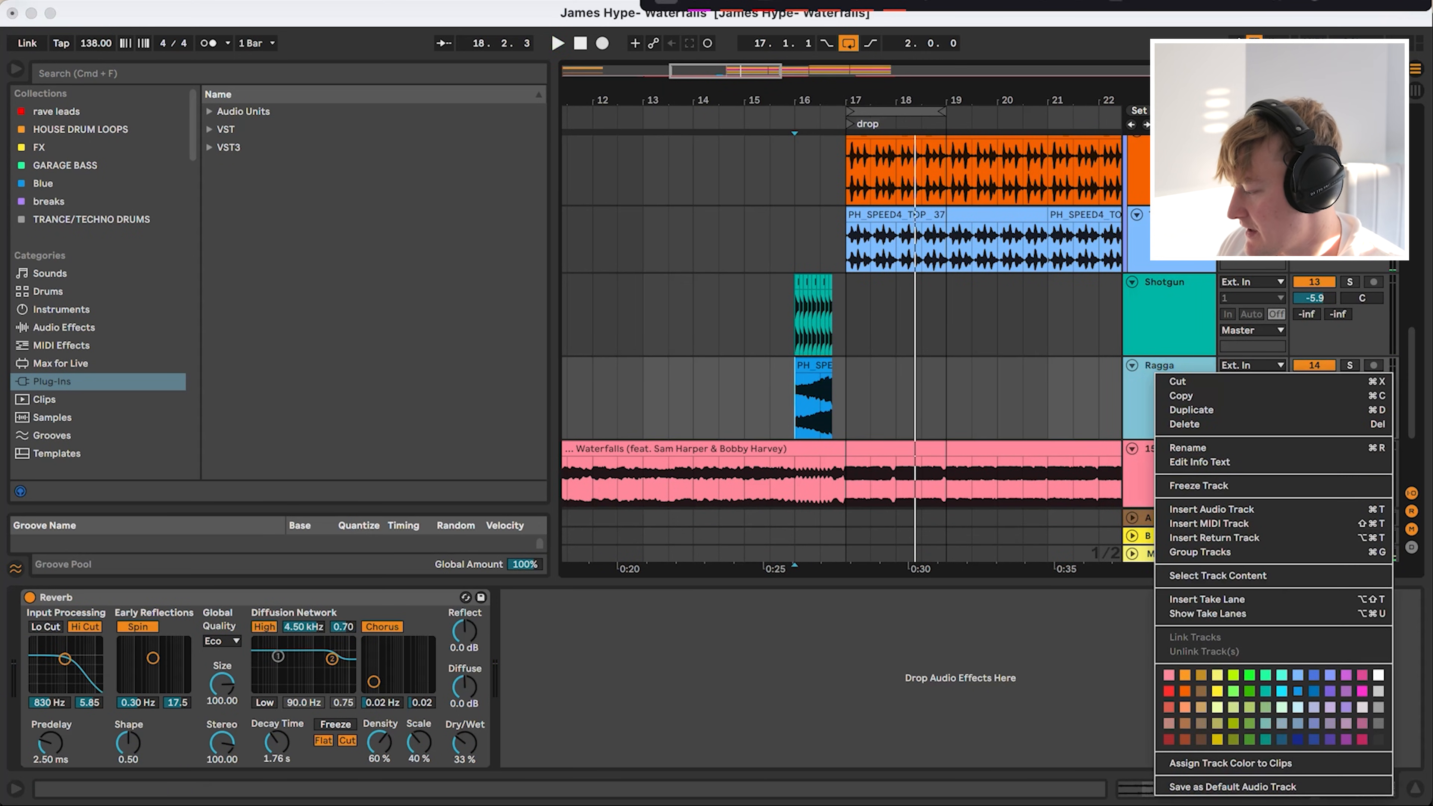
{"action": "right_click", "coordinate": [1189, 393]}
{"action": "right_click", "coordinate": [1189, 394]}
{"action": "left_click", "coordinate": [1246, 527]}
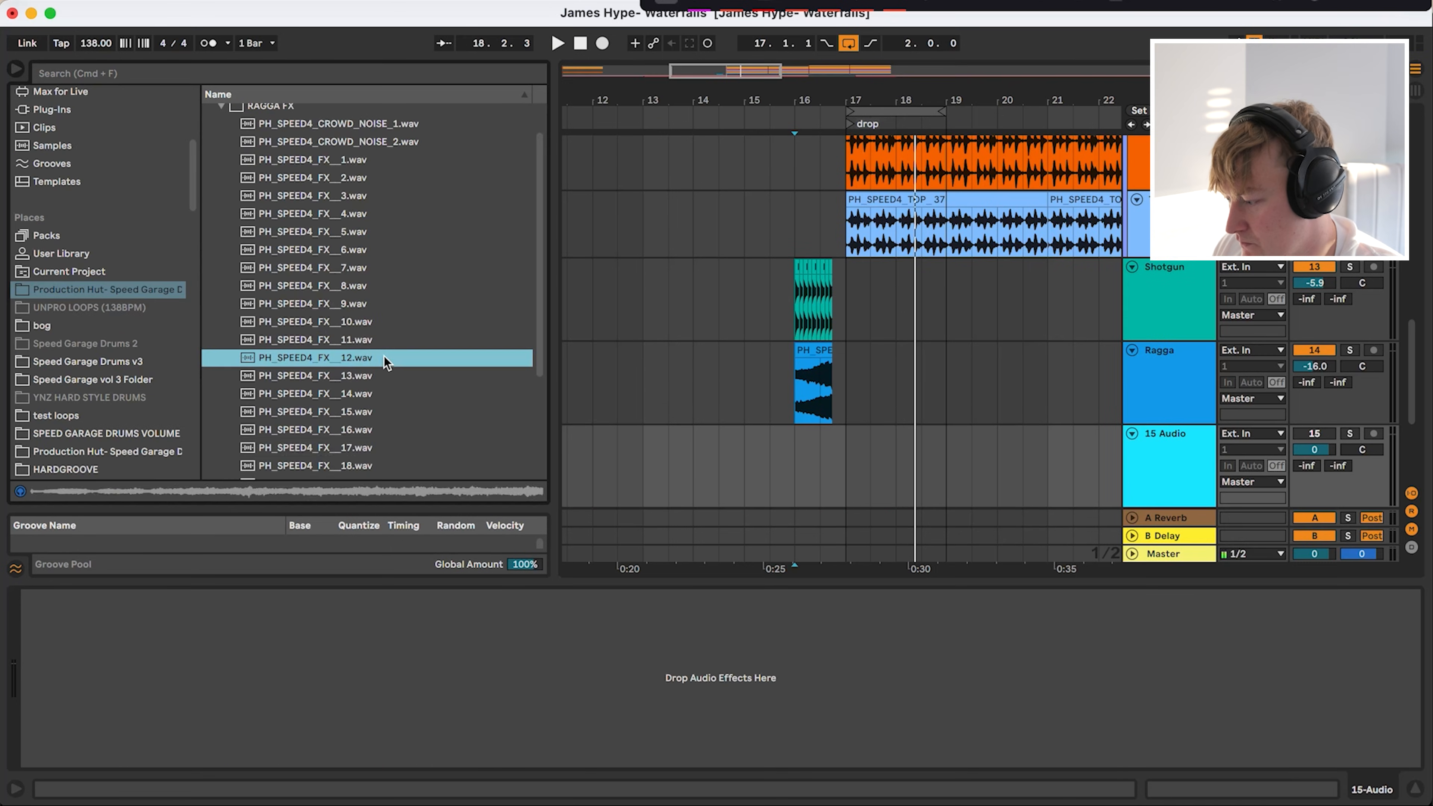
Step: Audition the Ragga FX samples and place PH_SPEED4_FX__25.wav on the new audio track at 16.1.1
{"action": "scroll", "coordinate": [386, 361], "scroll_direction": "down", "scroll_amount": 5}
{"action": "left_click", "coordinate": [386, 361]}
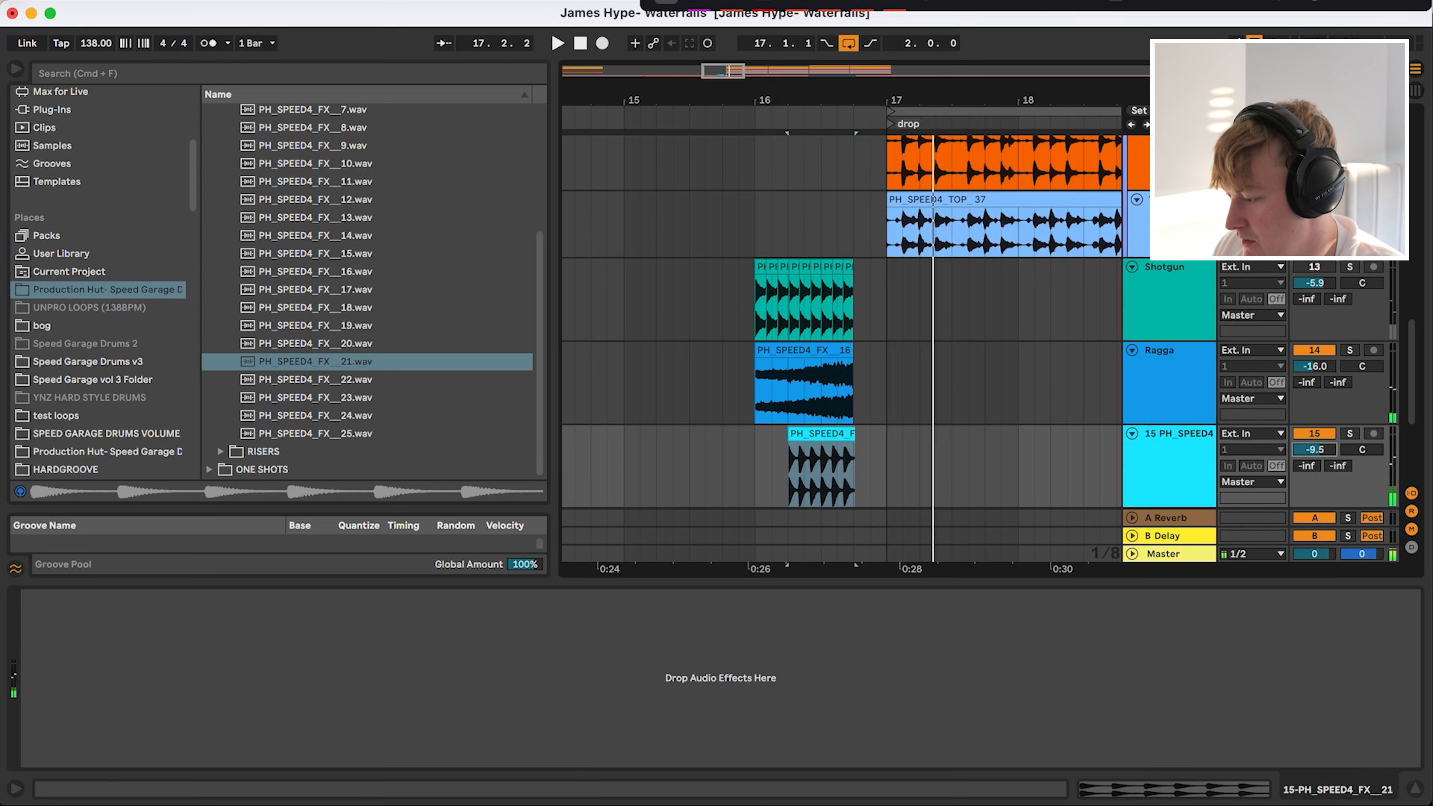
{"action": "left_click", "coordinate": [349, 415]}
{"action": "left_click", "coordinate": [341, 433]}
{"action": "left_click_drag", "start_coordinate": [340, 434], "coordinate": [758, 466]}
{"action": "key", "text": "space"}
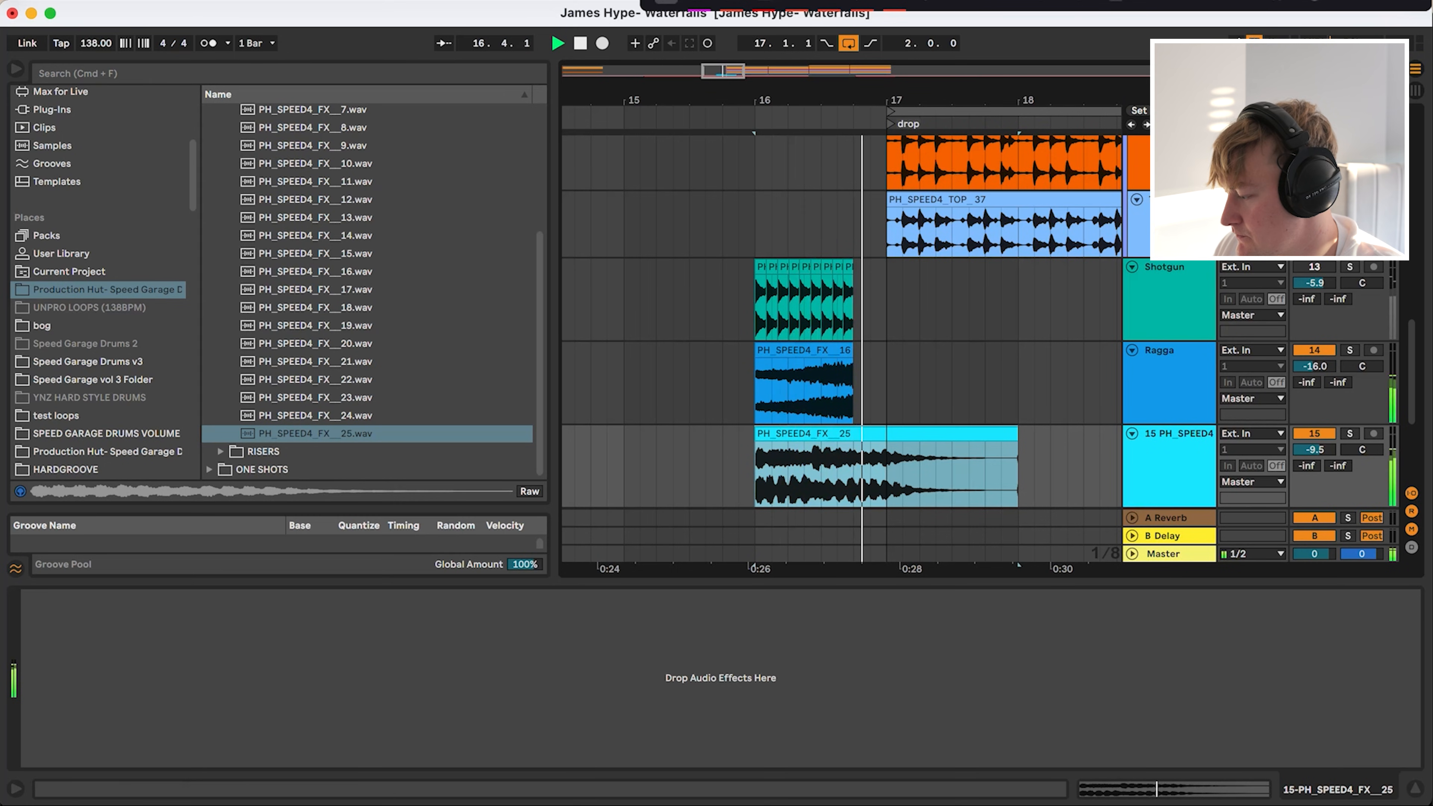
Step: Trim the PH_SPEED4_FX__25 clip to end at 16.4.1 and play the fill from the middle of bar 15
{"action": "left_click_drag", "start_coordinate": [1016, 433], "coordinate": [853, 434]}
{"action": "key", "text": "space"}
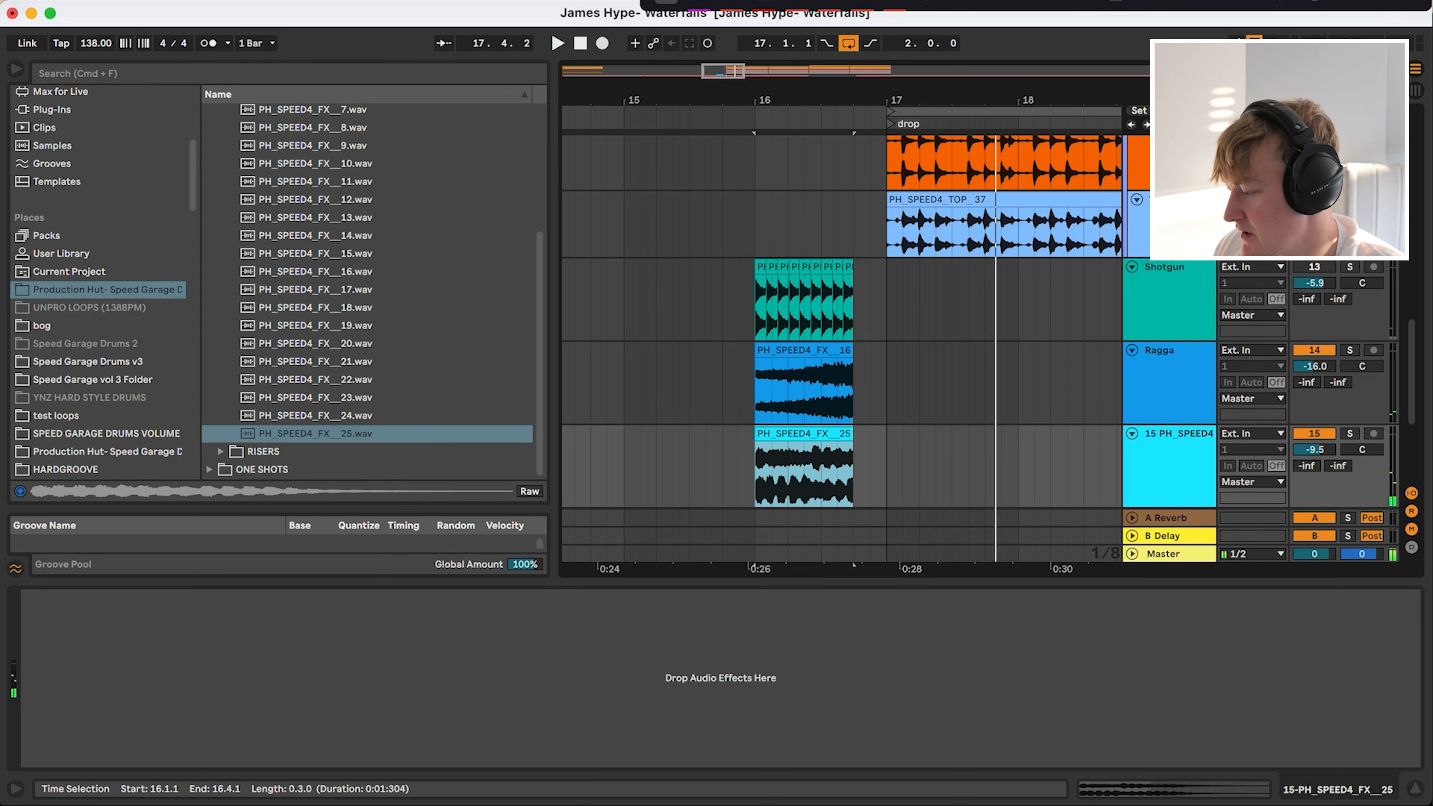
{"action": "left_click", "coordinate": [689, 466]}
{"action": "key", "text": "space"}
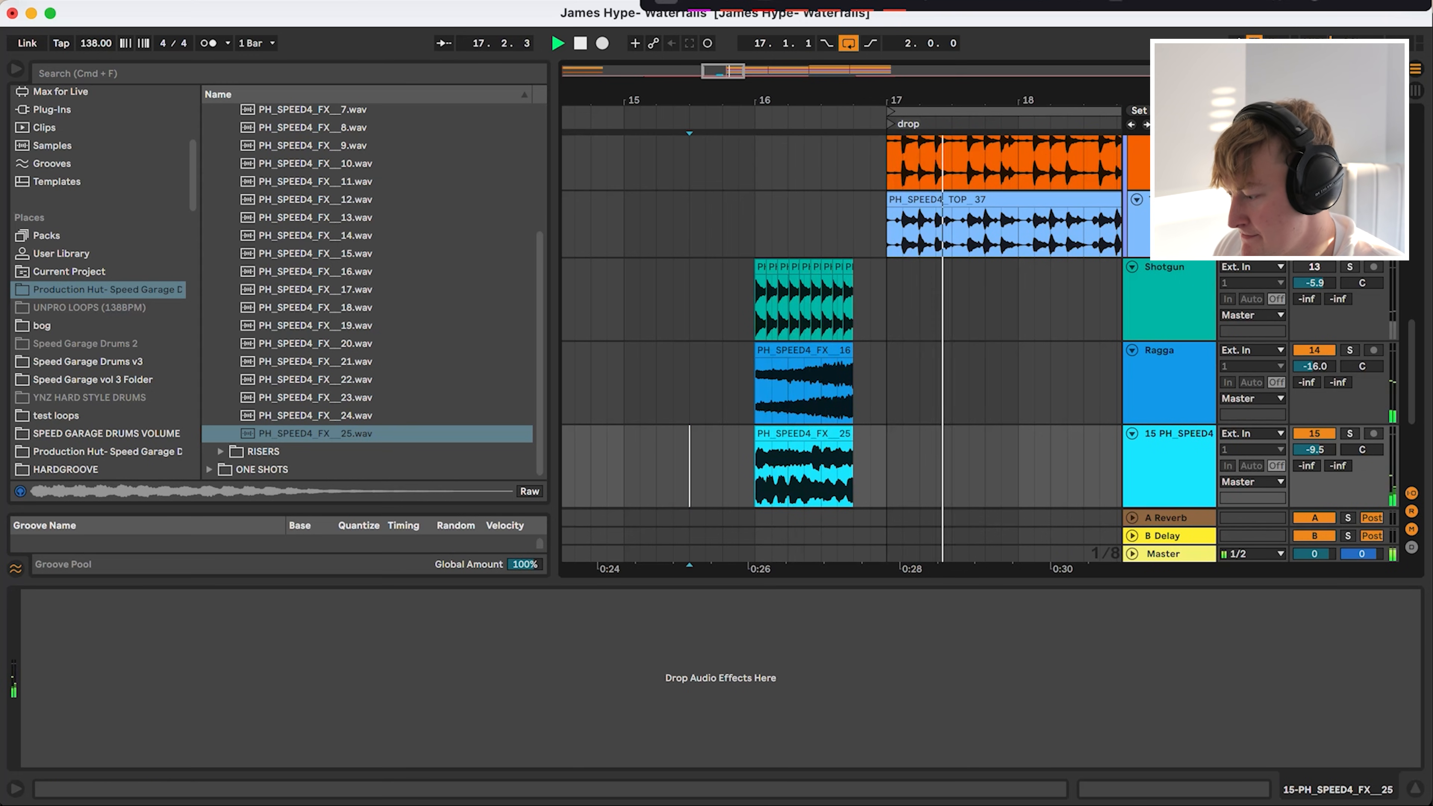
Step: Audition PH_SPEED4_CROWD_NOISE_2.wav from the RAGGA FX folder and place it at 17.1.1 on the PH_SPEED4_FX__25 track
{"action": "left_click_drag", "start_coordinate": [540, 373], "coordinate": [540, 294]}
{"action": "scroll", "coordinate": [366, 282], "scroll_direction": "up", "scroll_amount": 2}
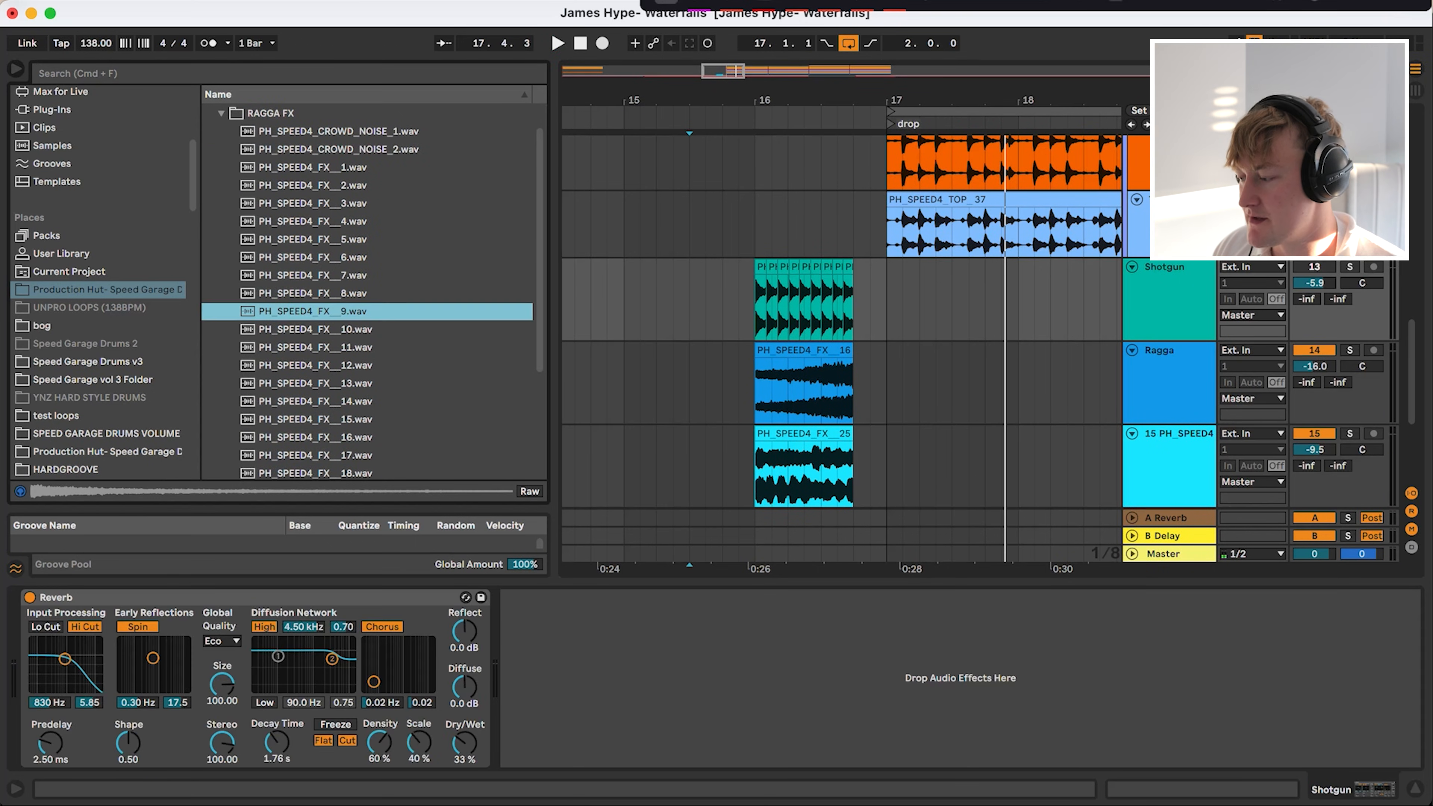
{"action": "left_click", "coordinate": [398, 150]}
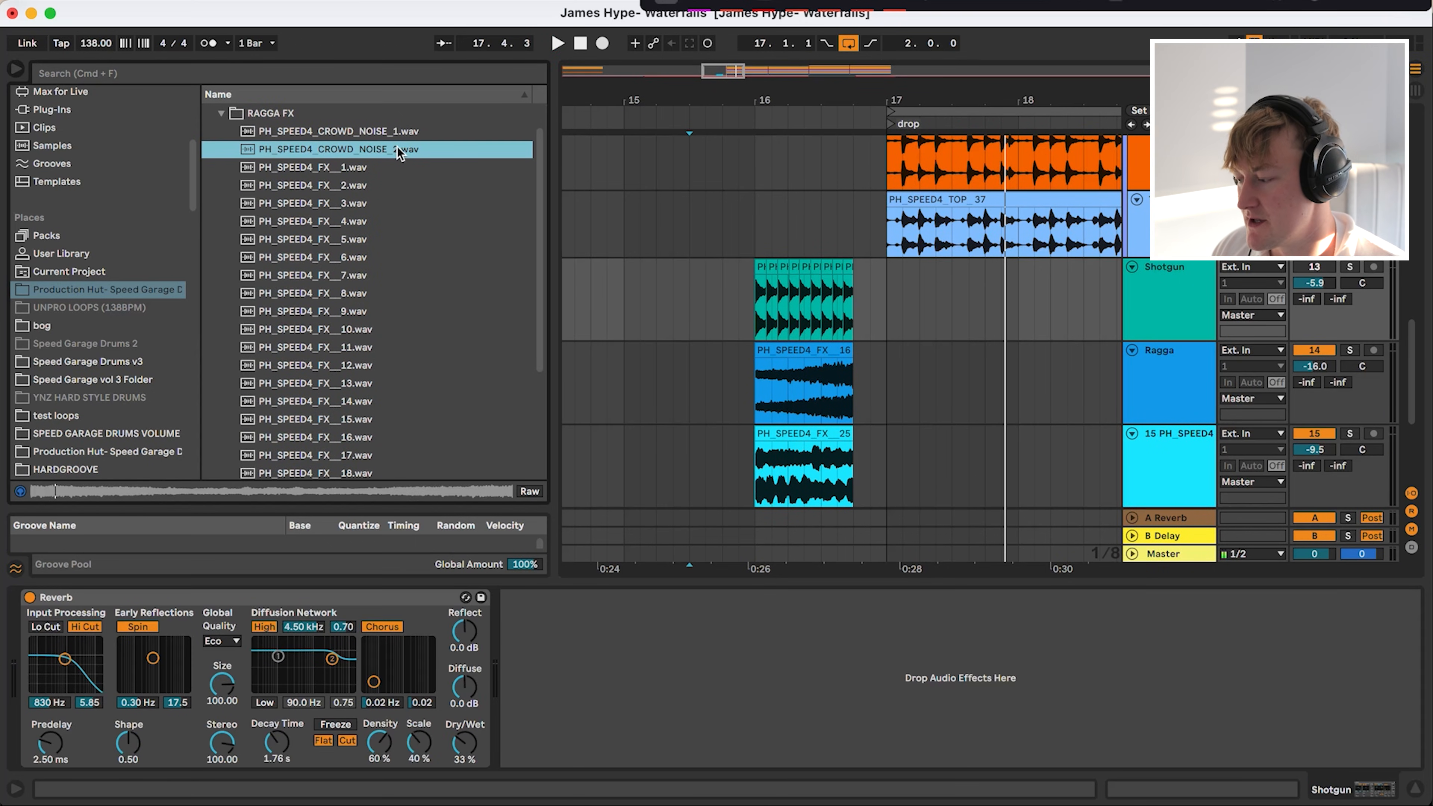
{"action": "left_click_drag", "start_coordinate": [398, 150], "coordinate": [903, 366]}
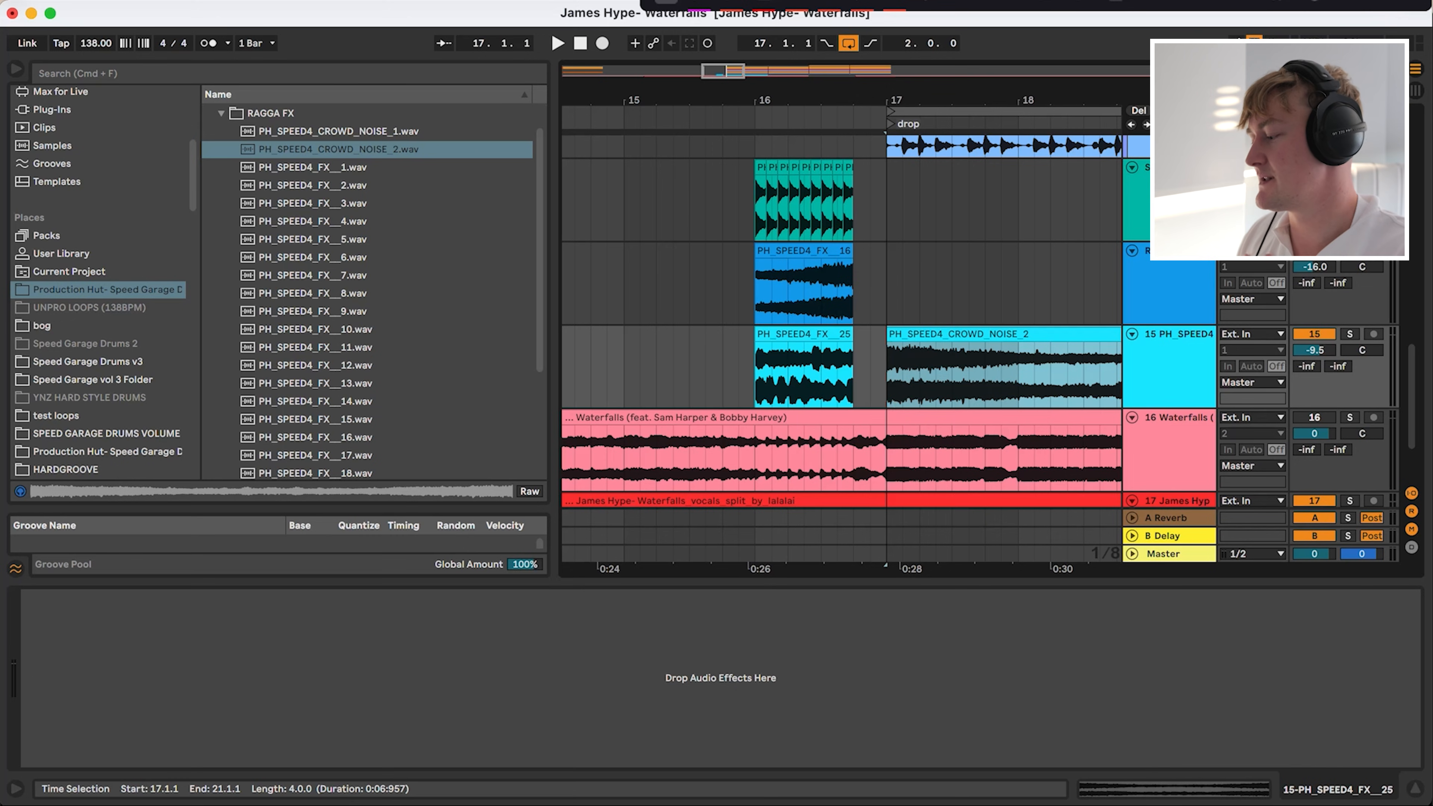
Step: Search the plug-ins for "kick" and load Kickstart 2 onto the crowd noise track
{"action": "key", "text": "super+f"}
{"action": "type", "text": "kick"}
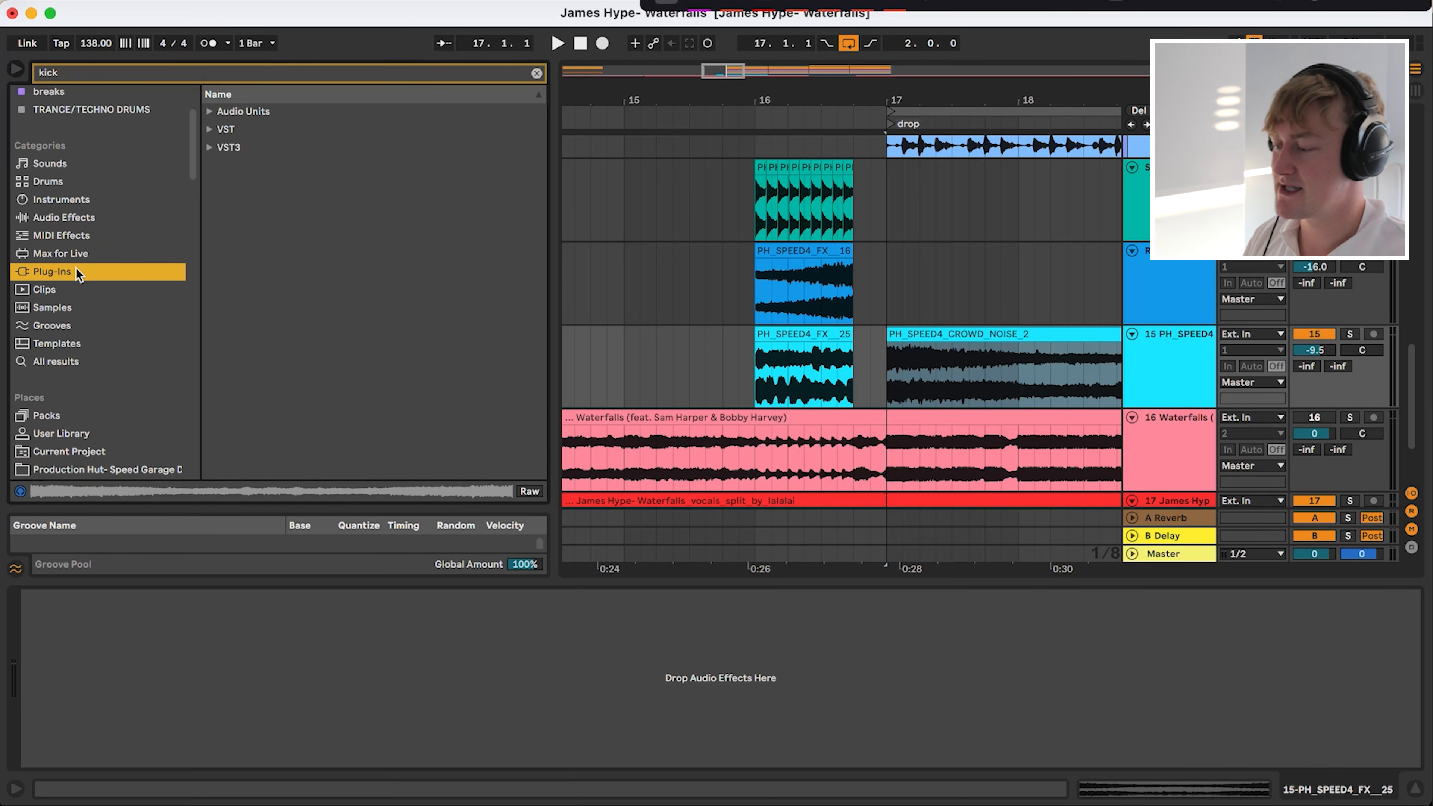
{"action": "key", "text": "Down"}
{"action": "key", "text": "Right"}
{"action": "key", "text": "Down"}
{"action": "key", "text": "Right"}
{"action": "key", "text": "Down"}
{"action": "key", "text": "Return"}
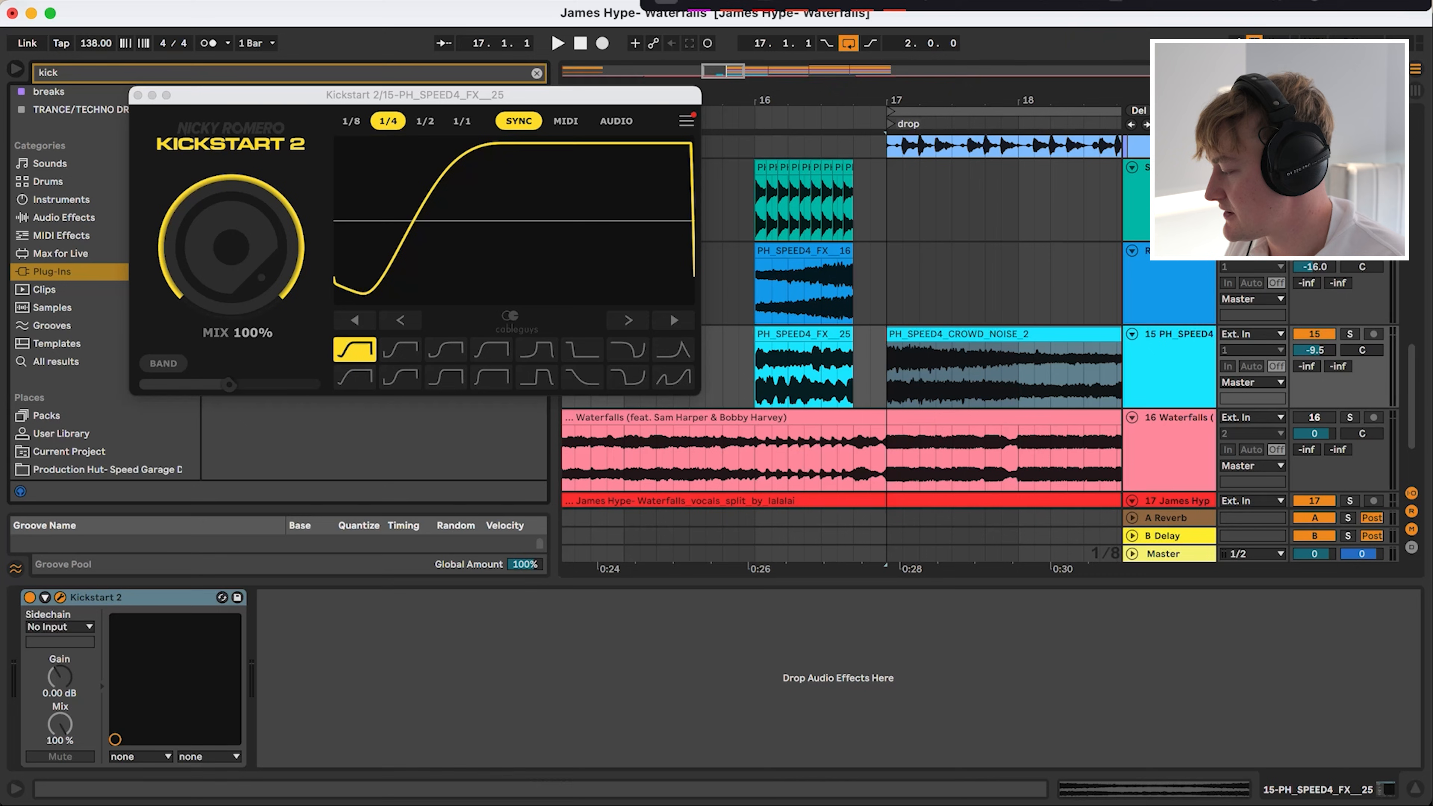
Step: Deactivate the crowd noise track and play the drop from 17.1.1 to hear it without that layer
{"action": "left_click", "coordinate": [1314, 334]}
{"action": "left_click", "coordinate": [891, 370]}
{"action": "key", "text": "space"}
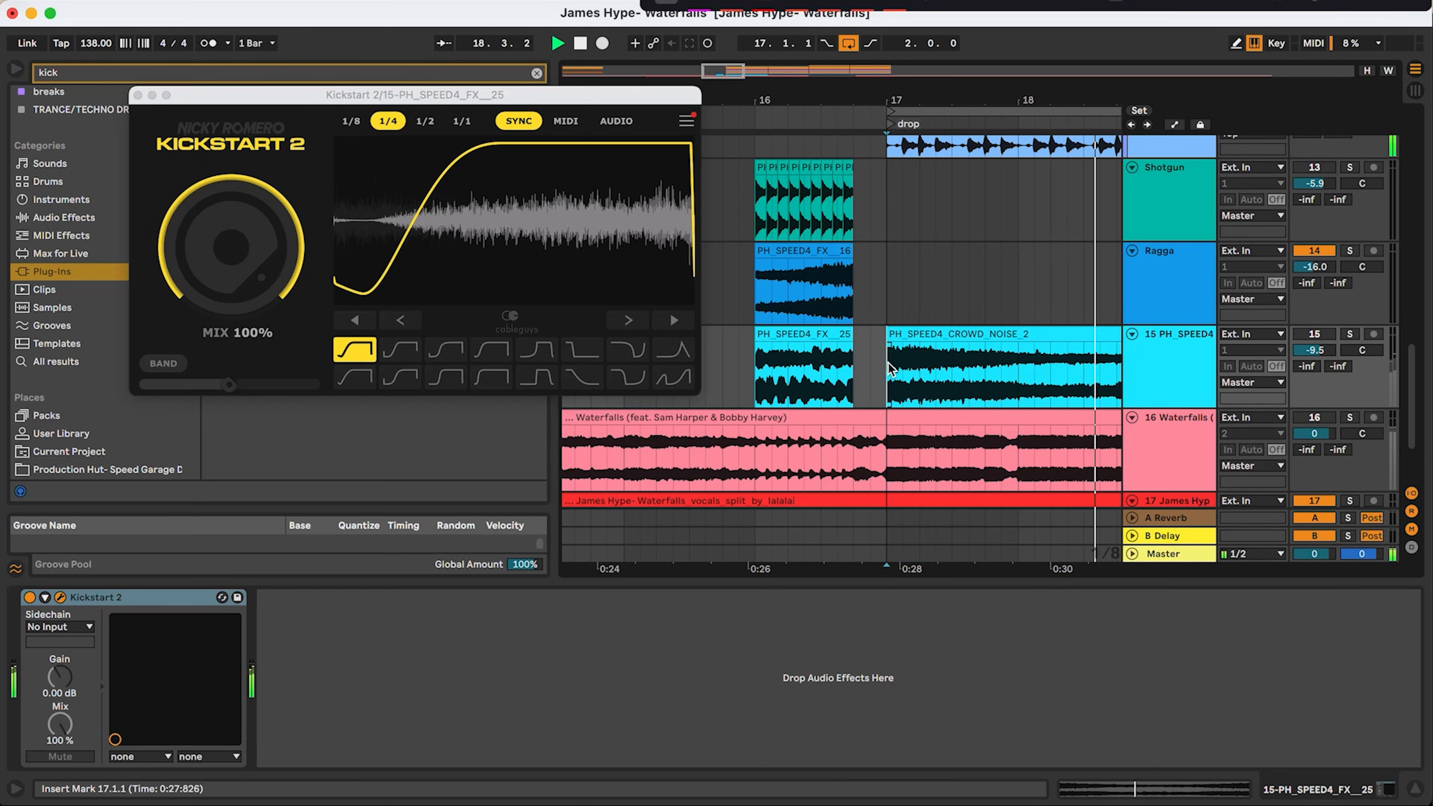
{"action": "key", "text": "space"}
Step: Set the Kickstart 2 mix to 73% and the crowd noise track's volume to -15.0, checking the balance in playback
{"action": "left_click_drag", "start_coordinate": [232, 247], "coordinate": [232, 251]}
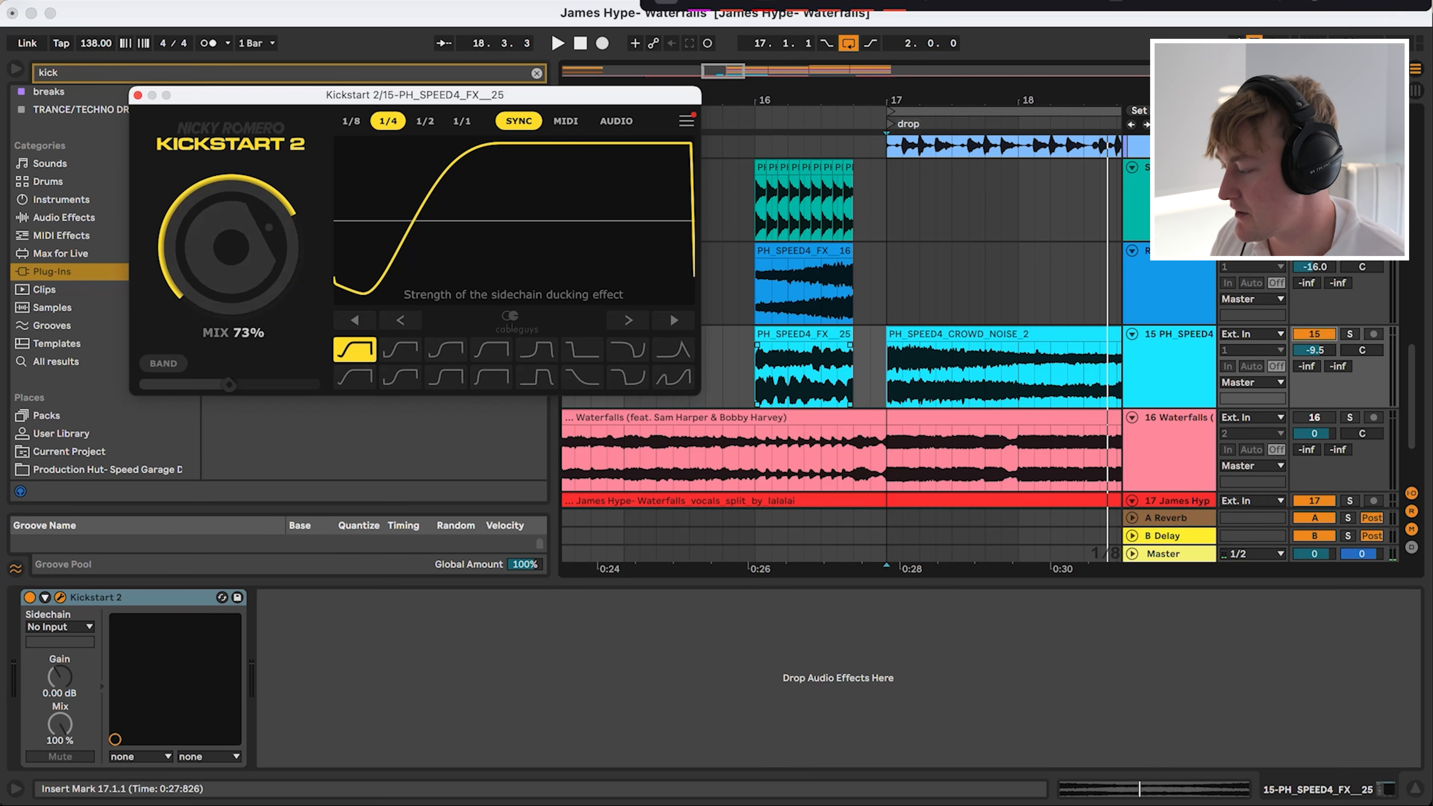
{"action": "key", "text": "space"}
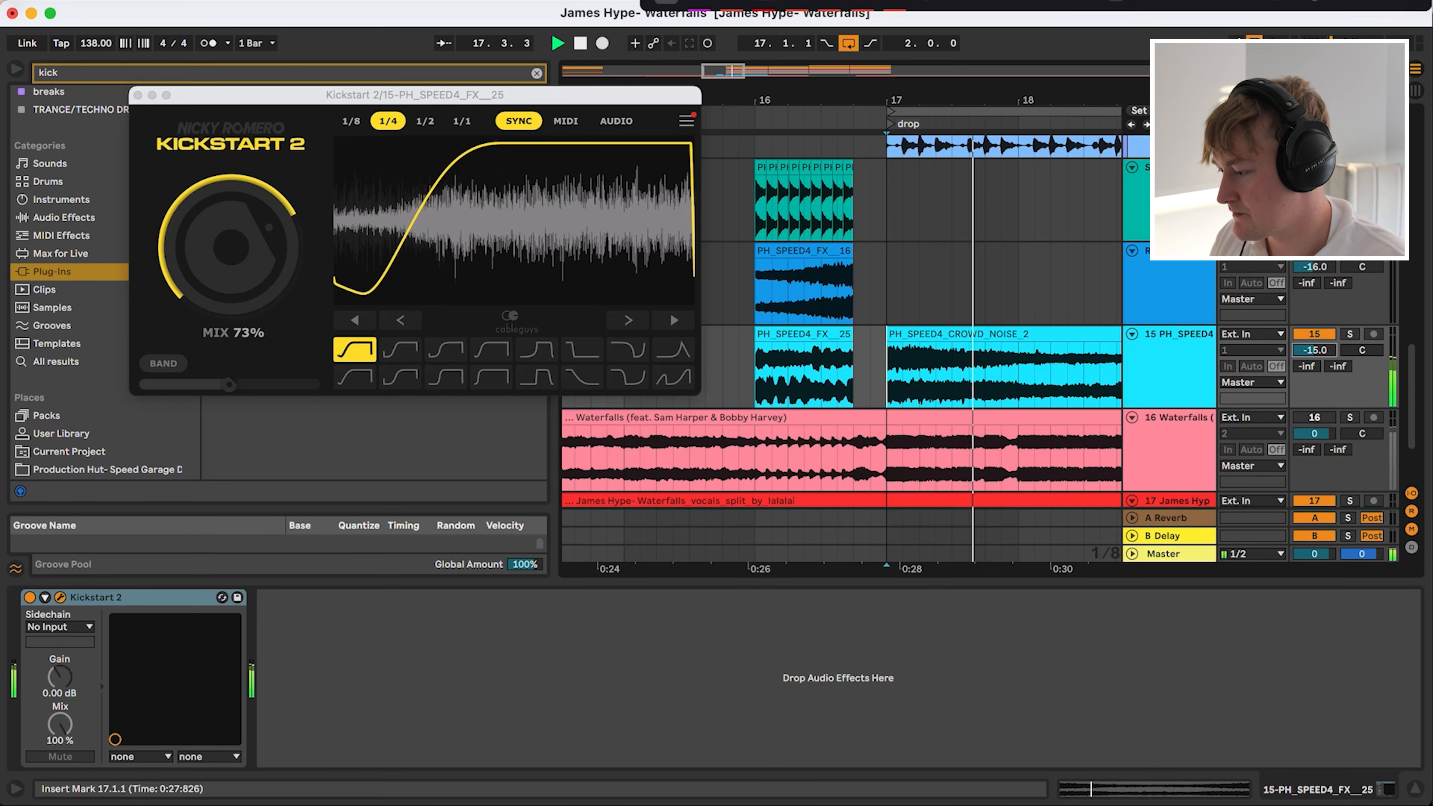
{"action": "left_click", "coordinate": [138, 94]}
{"action": "key", "text": "space"}
Step: Return to the RAGGA FX samples and place PH_SPEED4_CROWD_NOISE_1.wav on the crowd noise track near the start of the drop
{"action": "key", "text": "super+f"}
{"action": "scroll", "coordinate": [137, 254], "scroll_direction": "down", "scroll_amount": 5}
{"action": "left_click", "coordinate": [107, 422]}
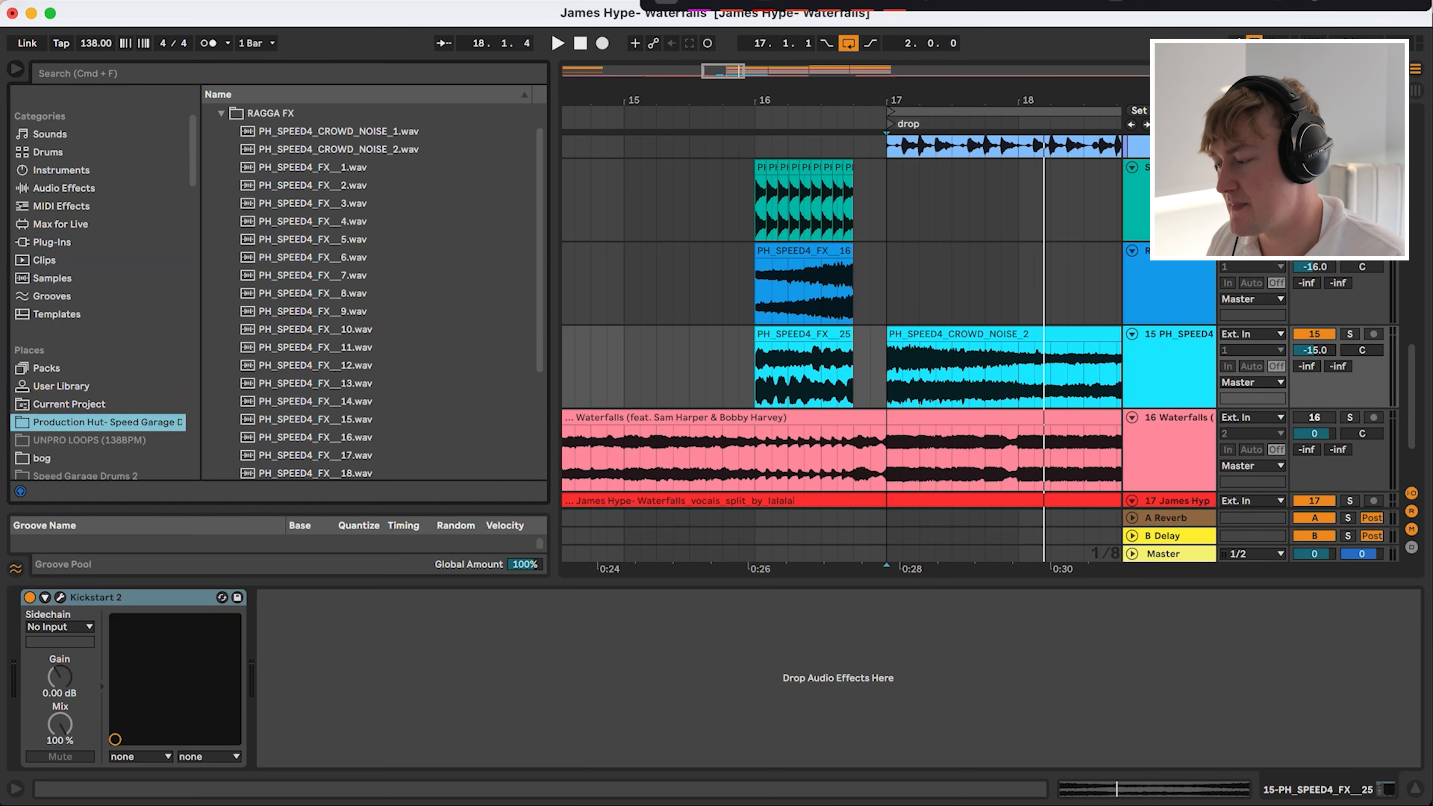
{"action": "left_click", "coordinate": [339, 131]}
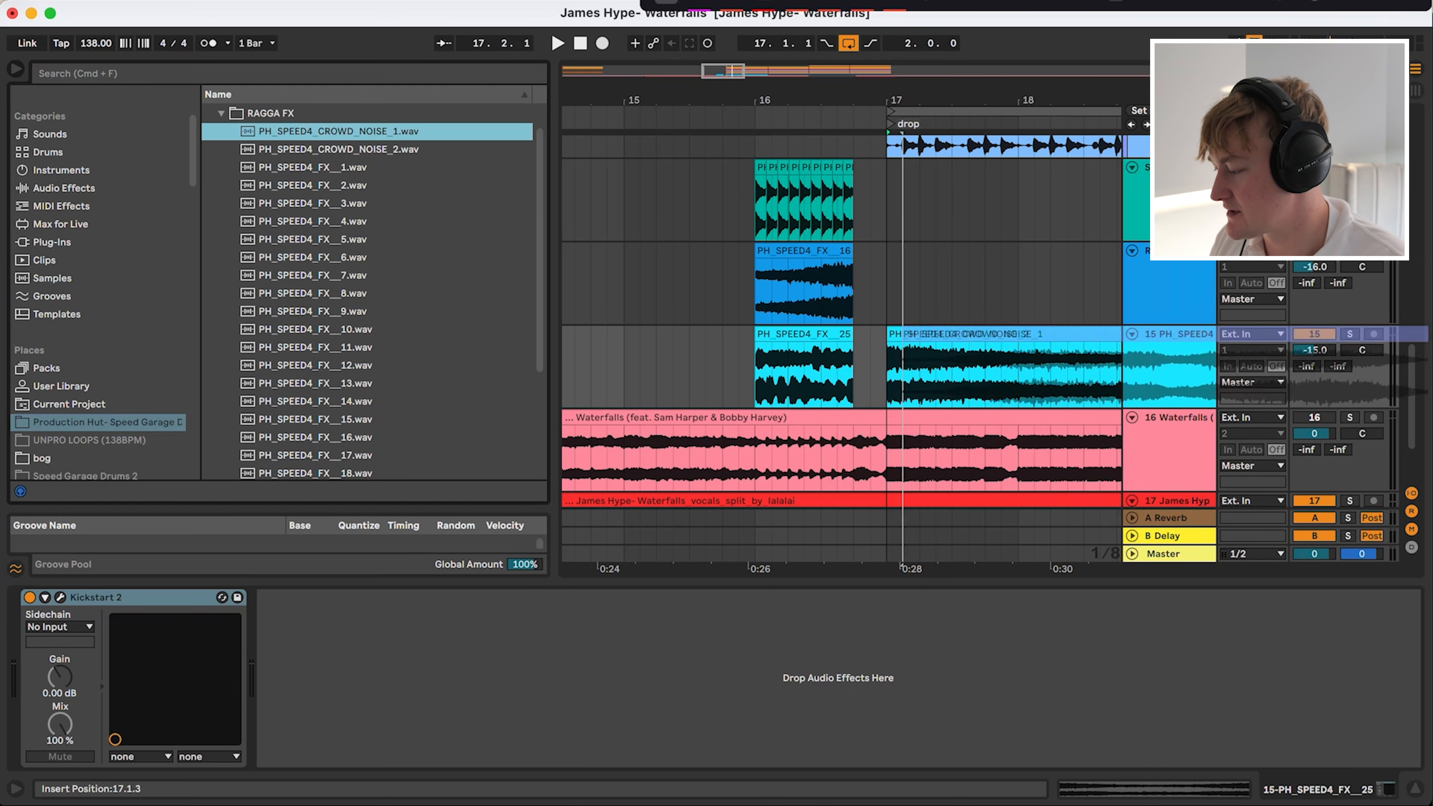